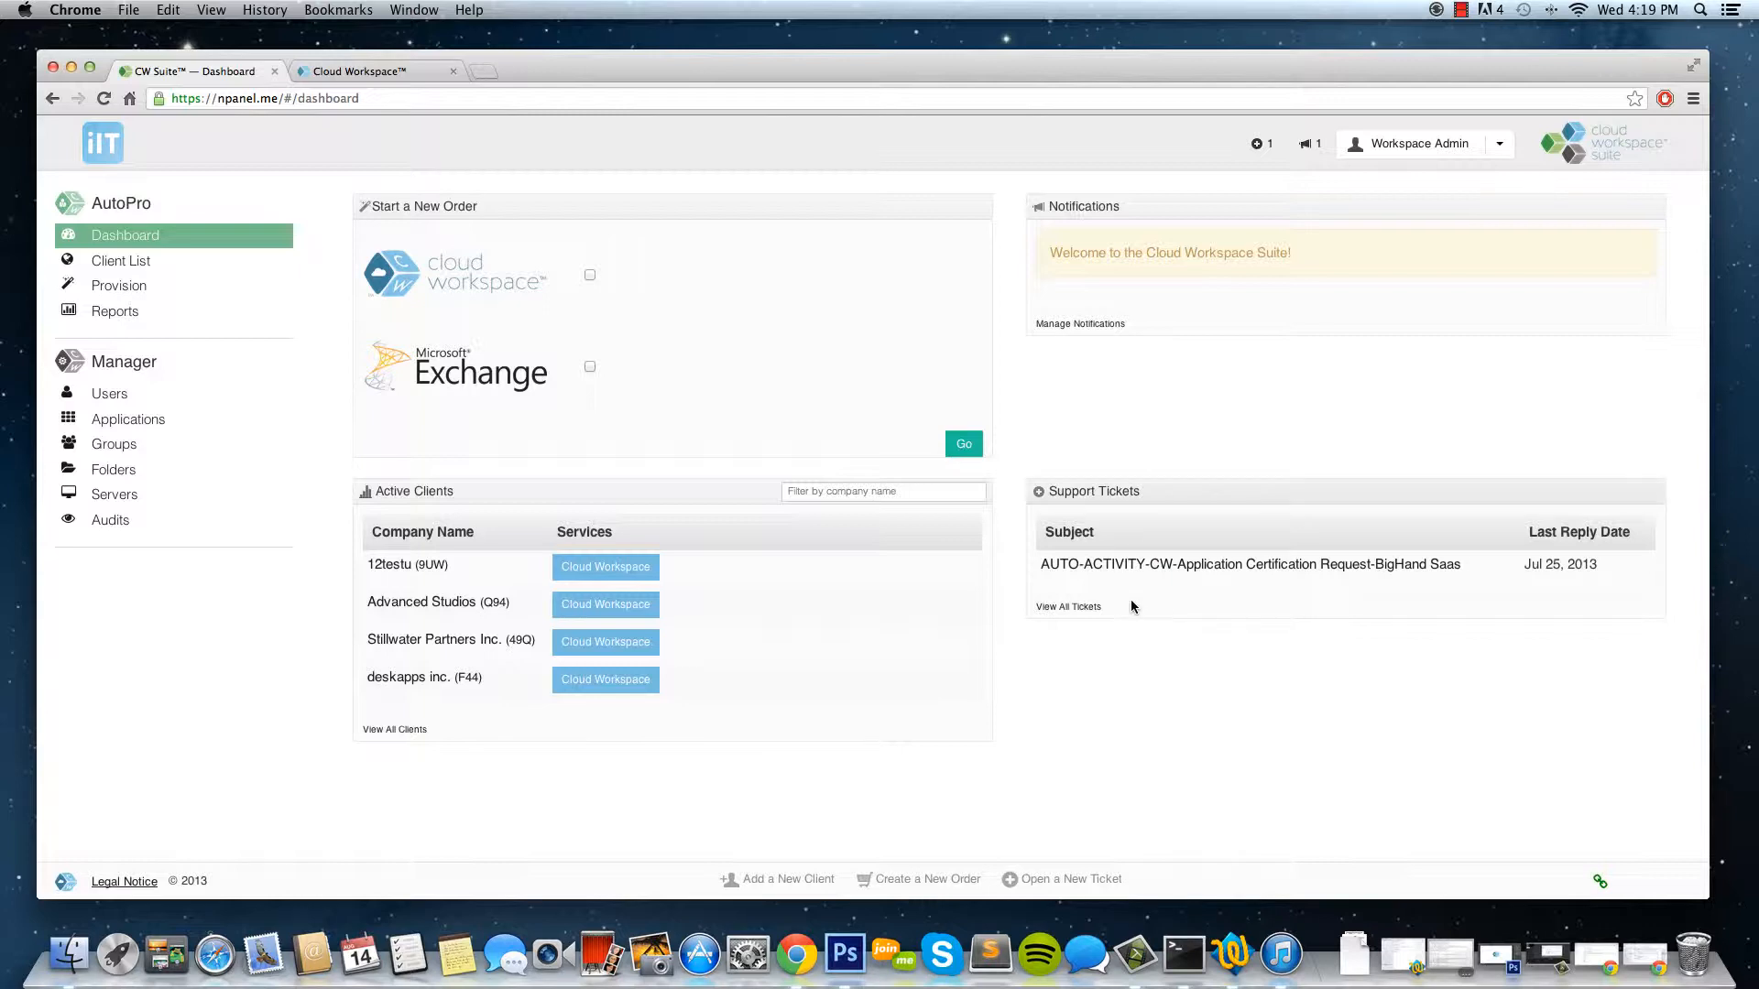
Open the client list, look through the fields of the blank new-client form, and close it.
click(134, 264)
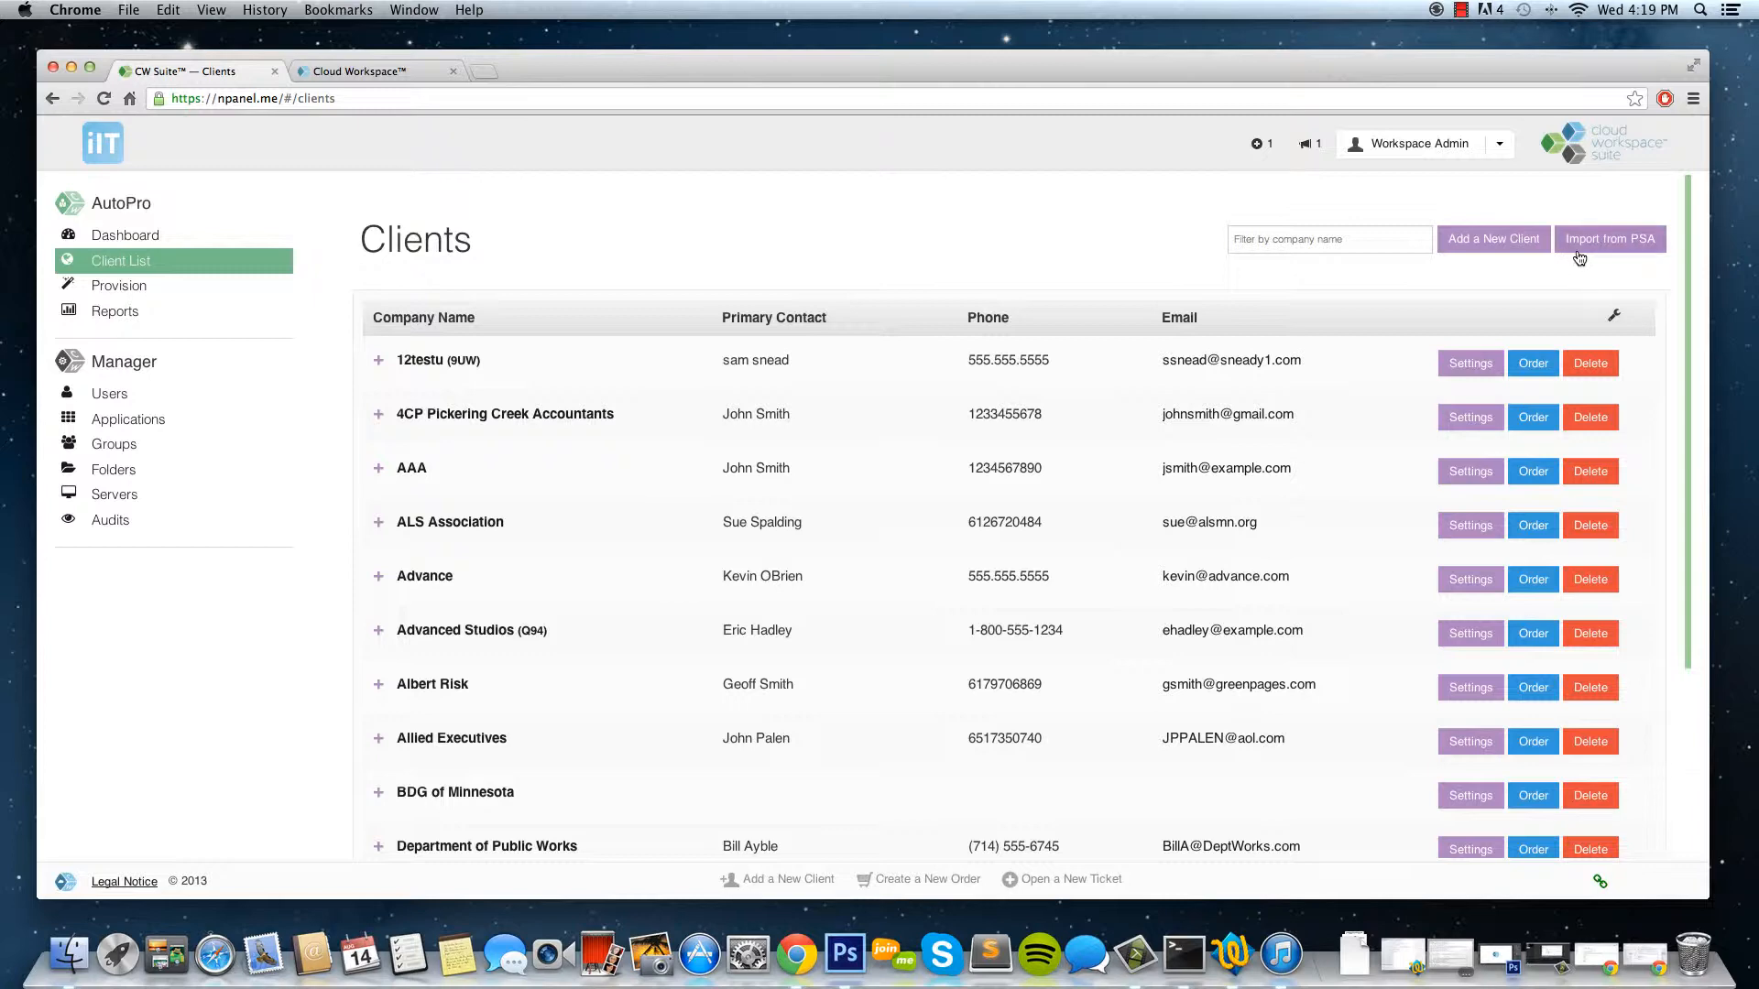
click(1516, 258)
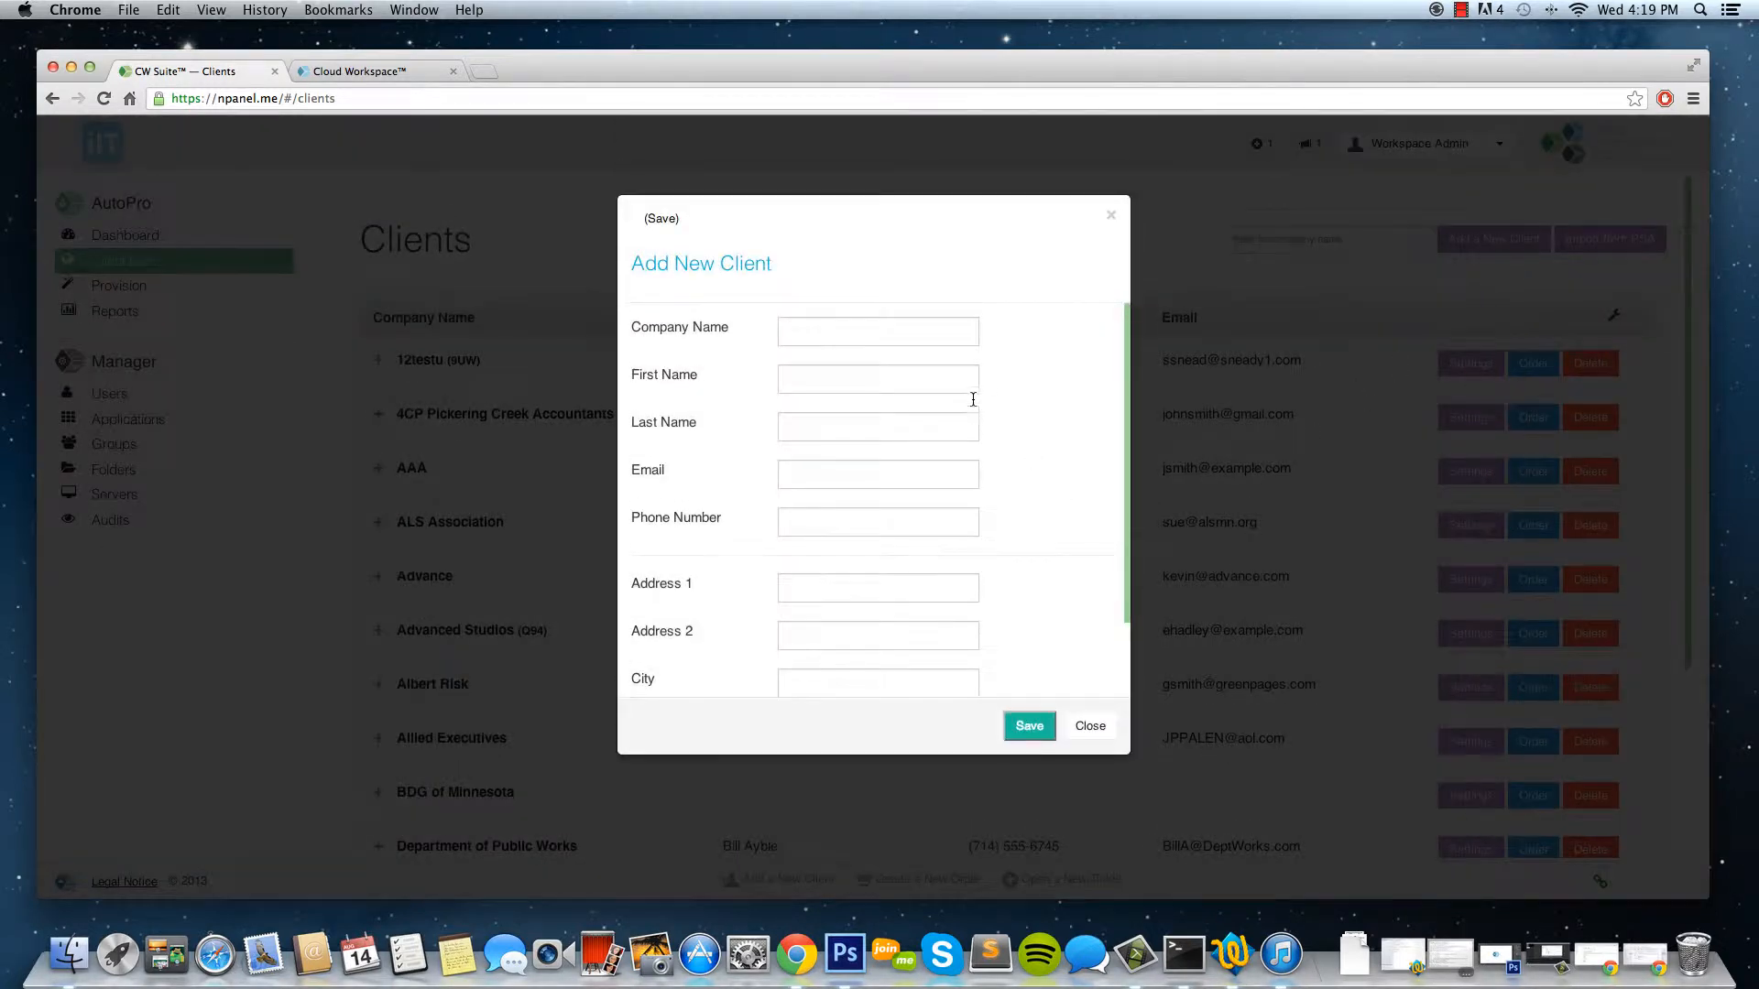
scroll(972, 399, down, 2)
scroll(974, 394, up, 2)
click(1111, 219)
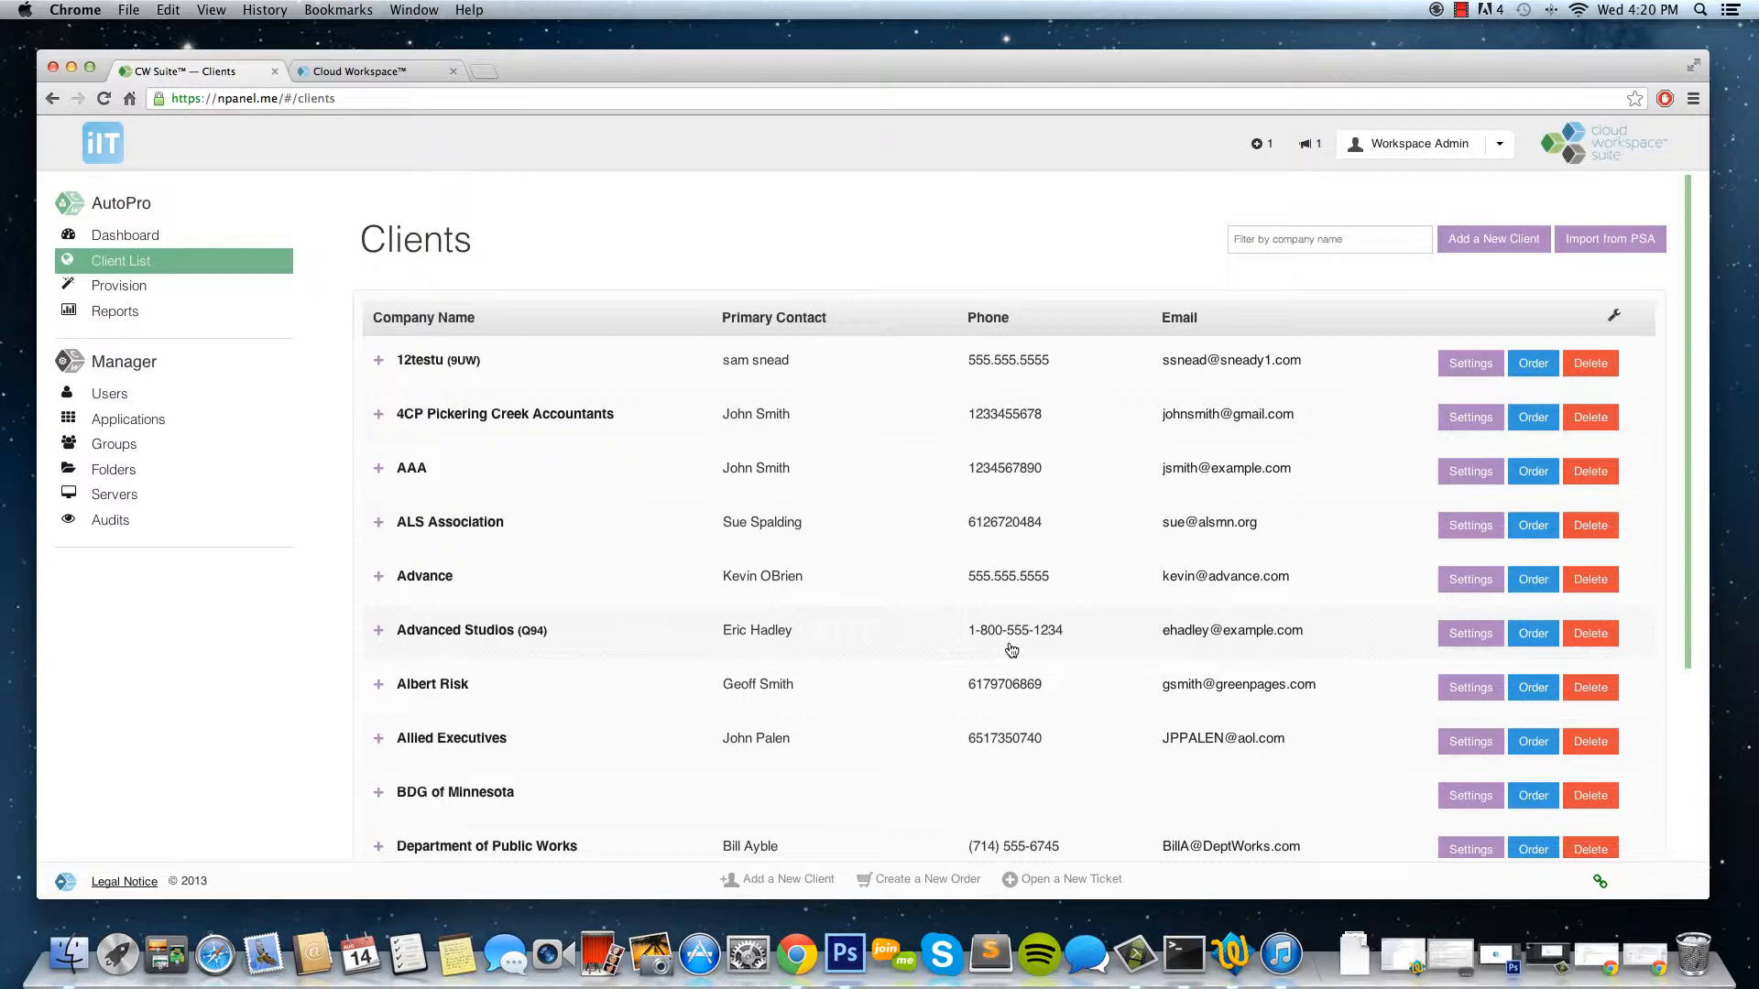
Expand the Advanced Studios and AAA client details and start an order for AAA with the Cloud Workspace service.
click(378, 631)
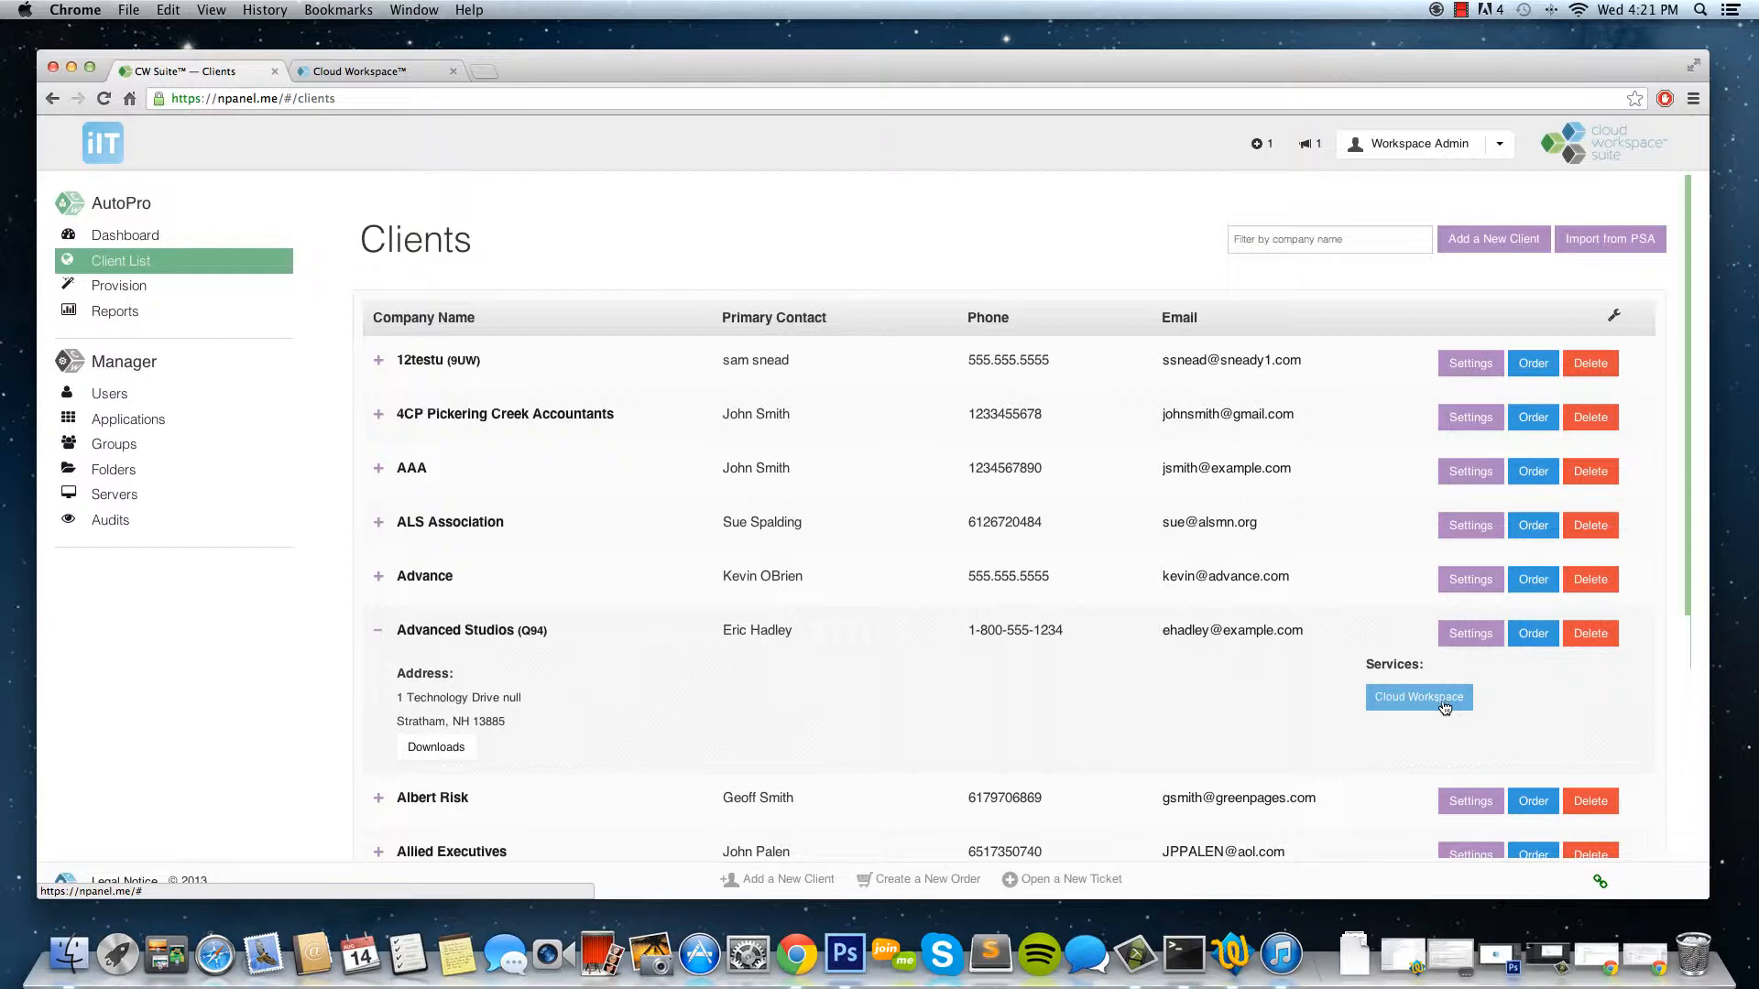
click(410, 469)
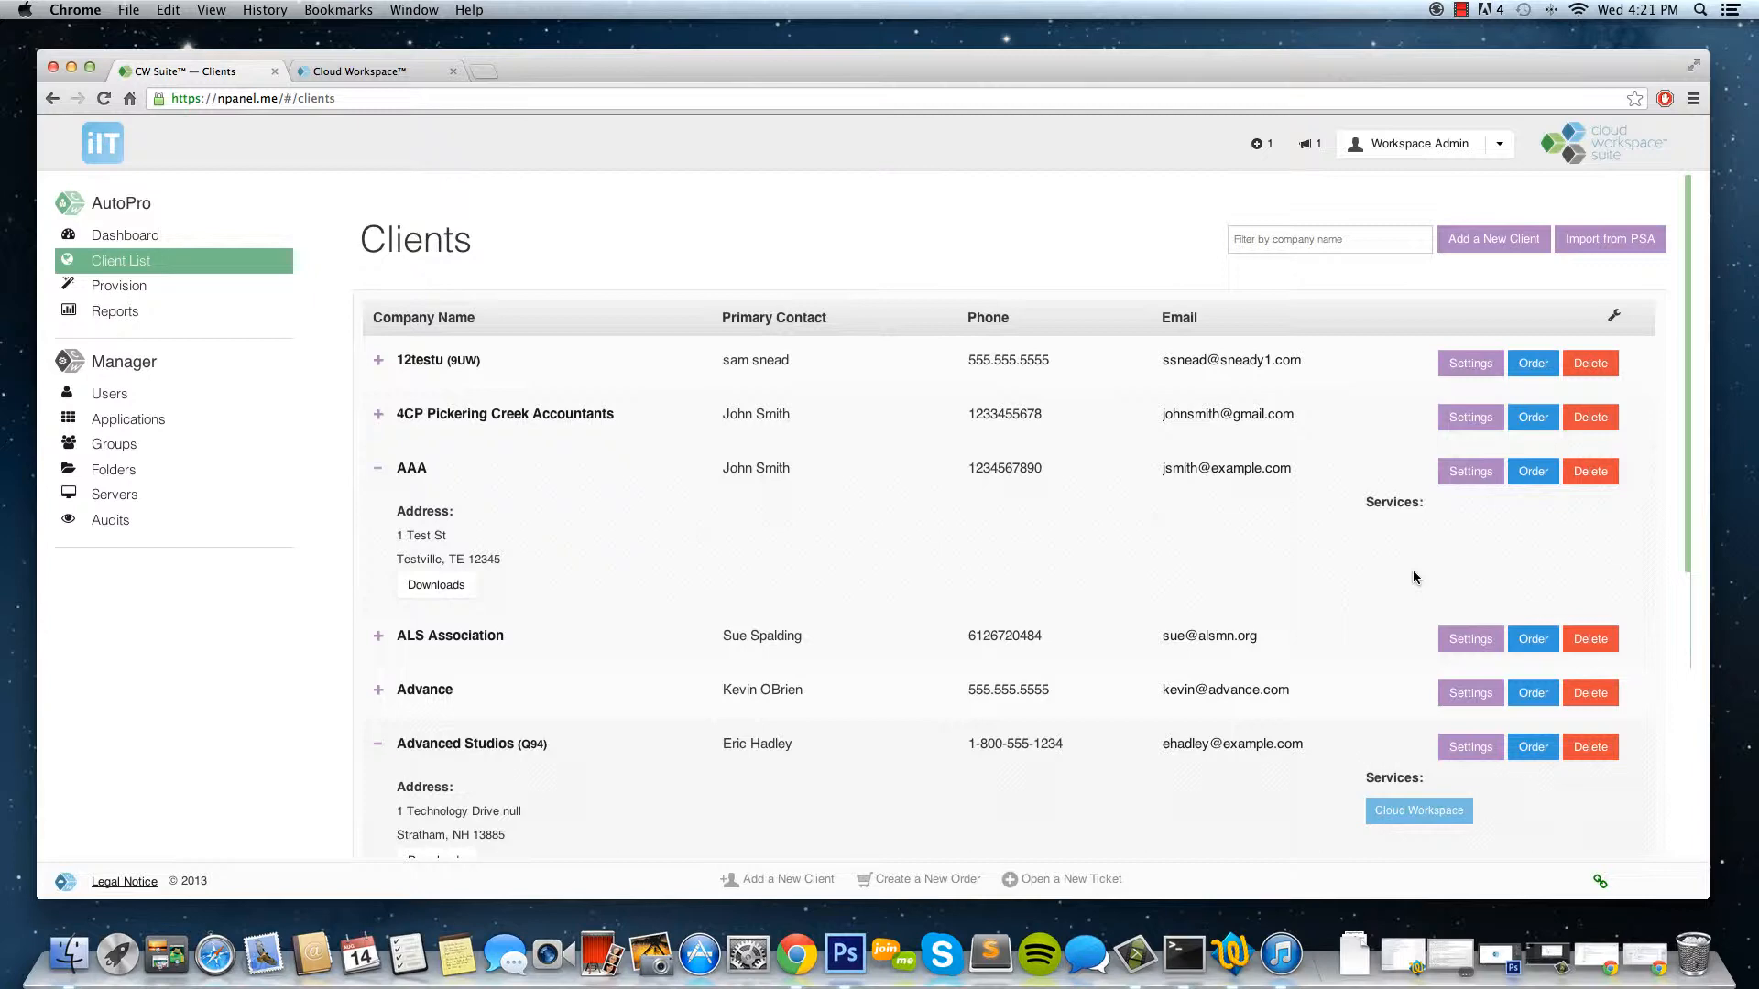
click(1533, 470)
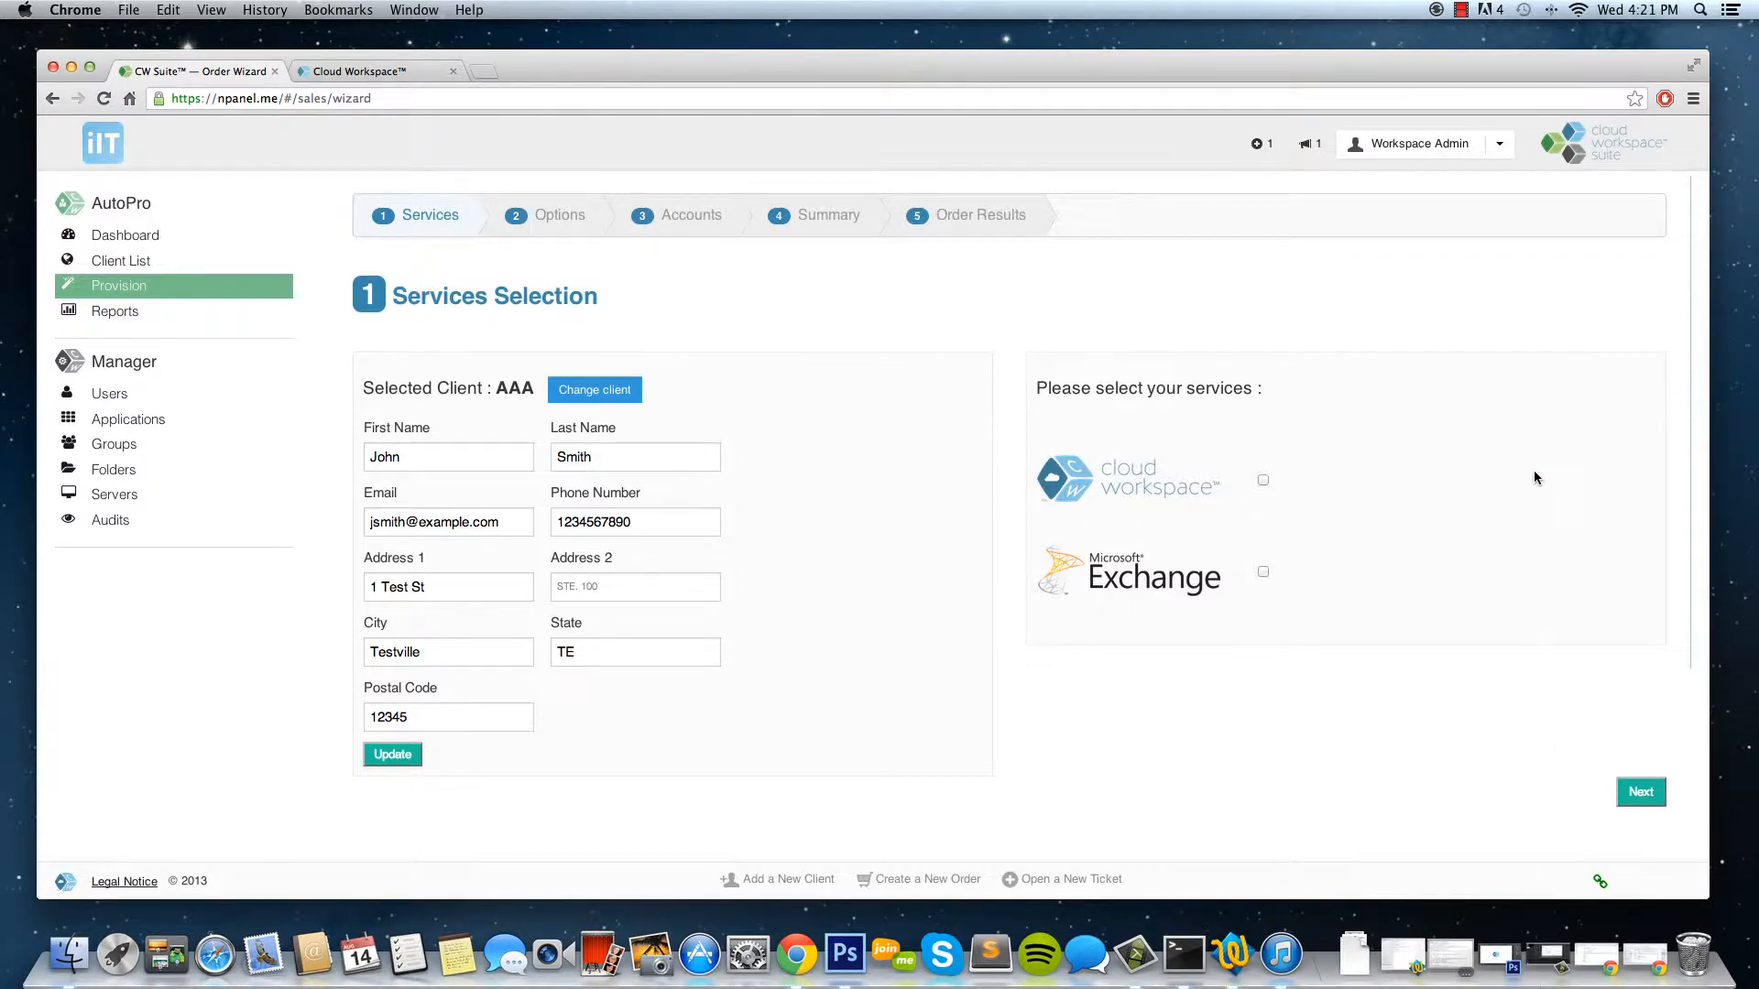
click(1264, 483)
click(1639, 792)
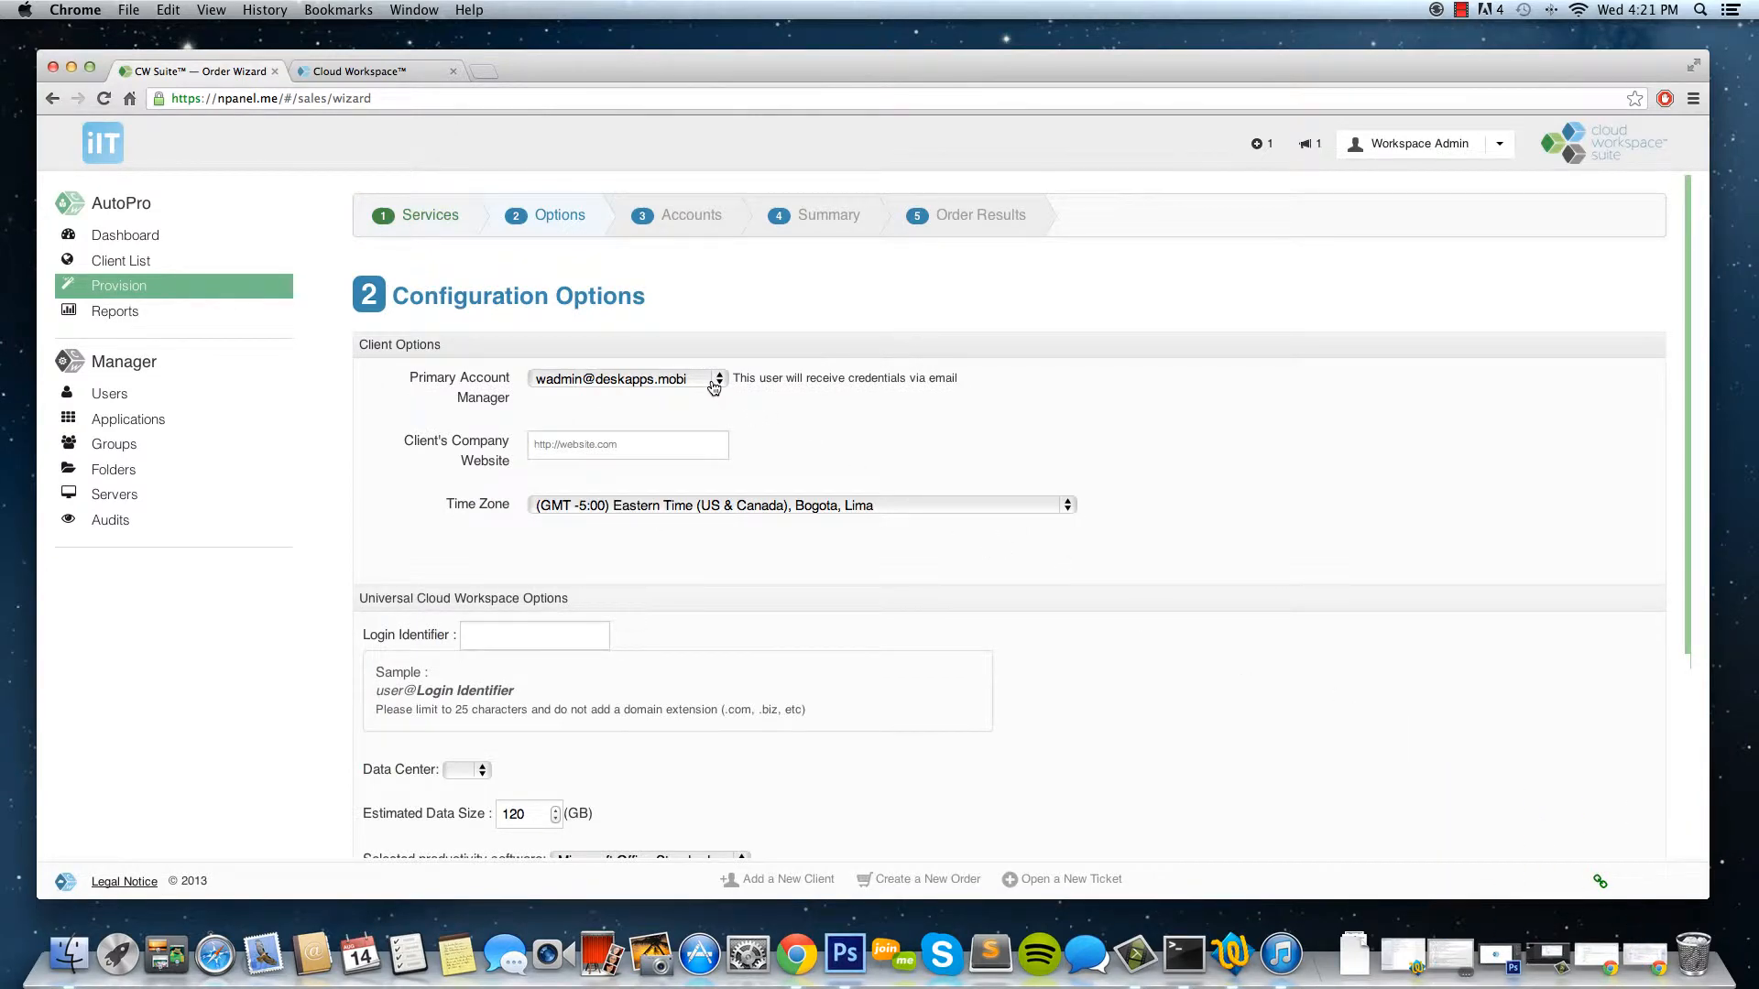
Set the login identifier to aaa, the data center to ar1 and the estimated data size to 500 GB.
click(595, 642)
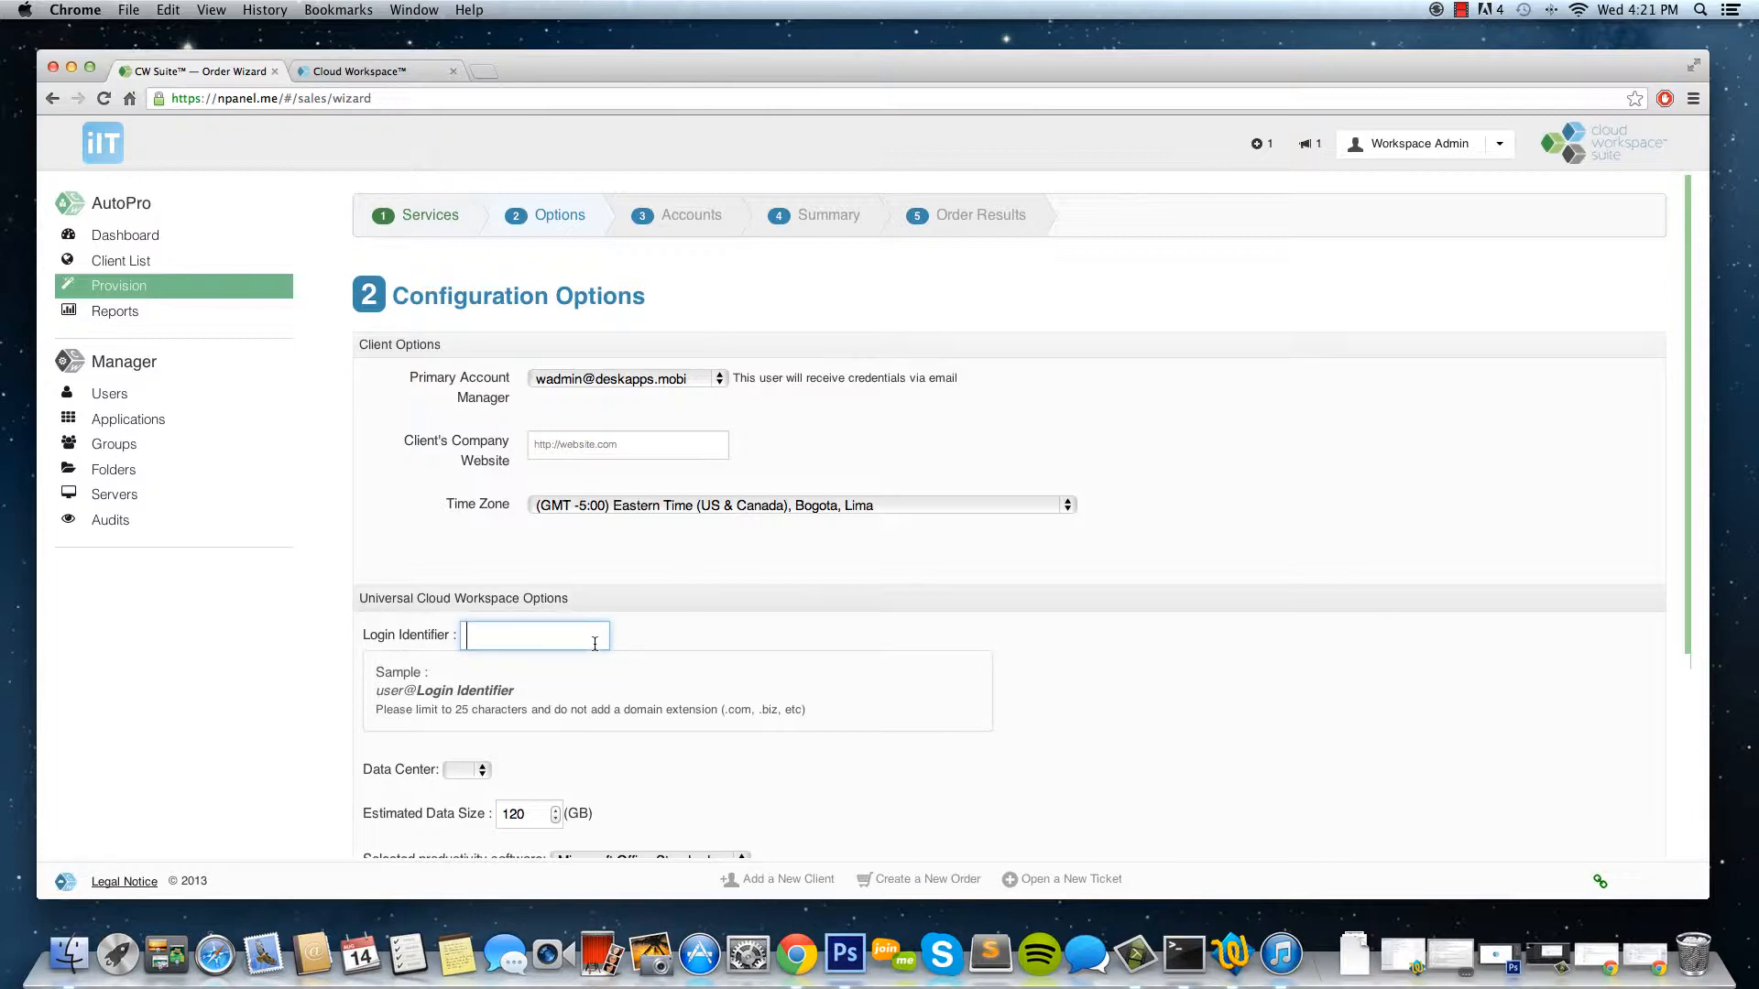
scroll(595, 642, down, 3)
text(aaa)
click(468, 674)
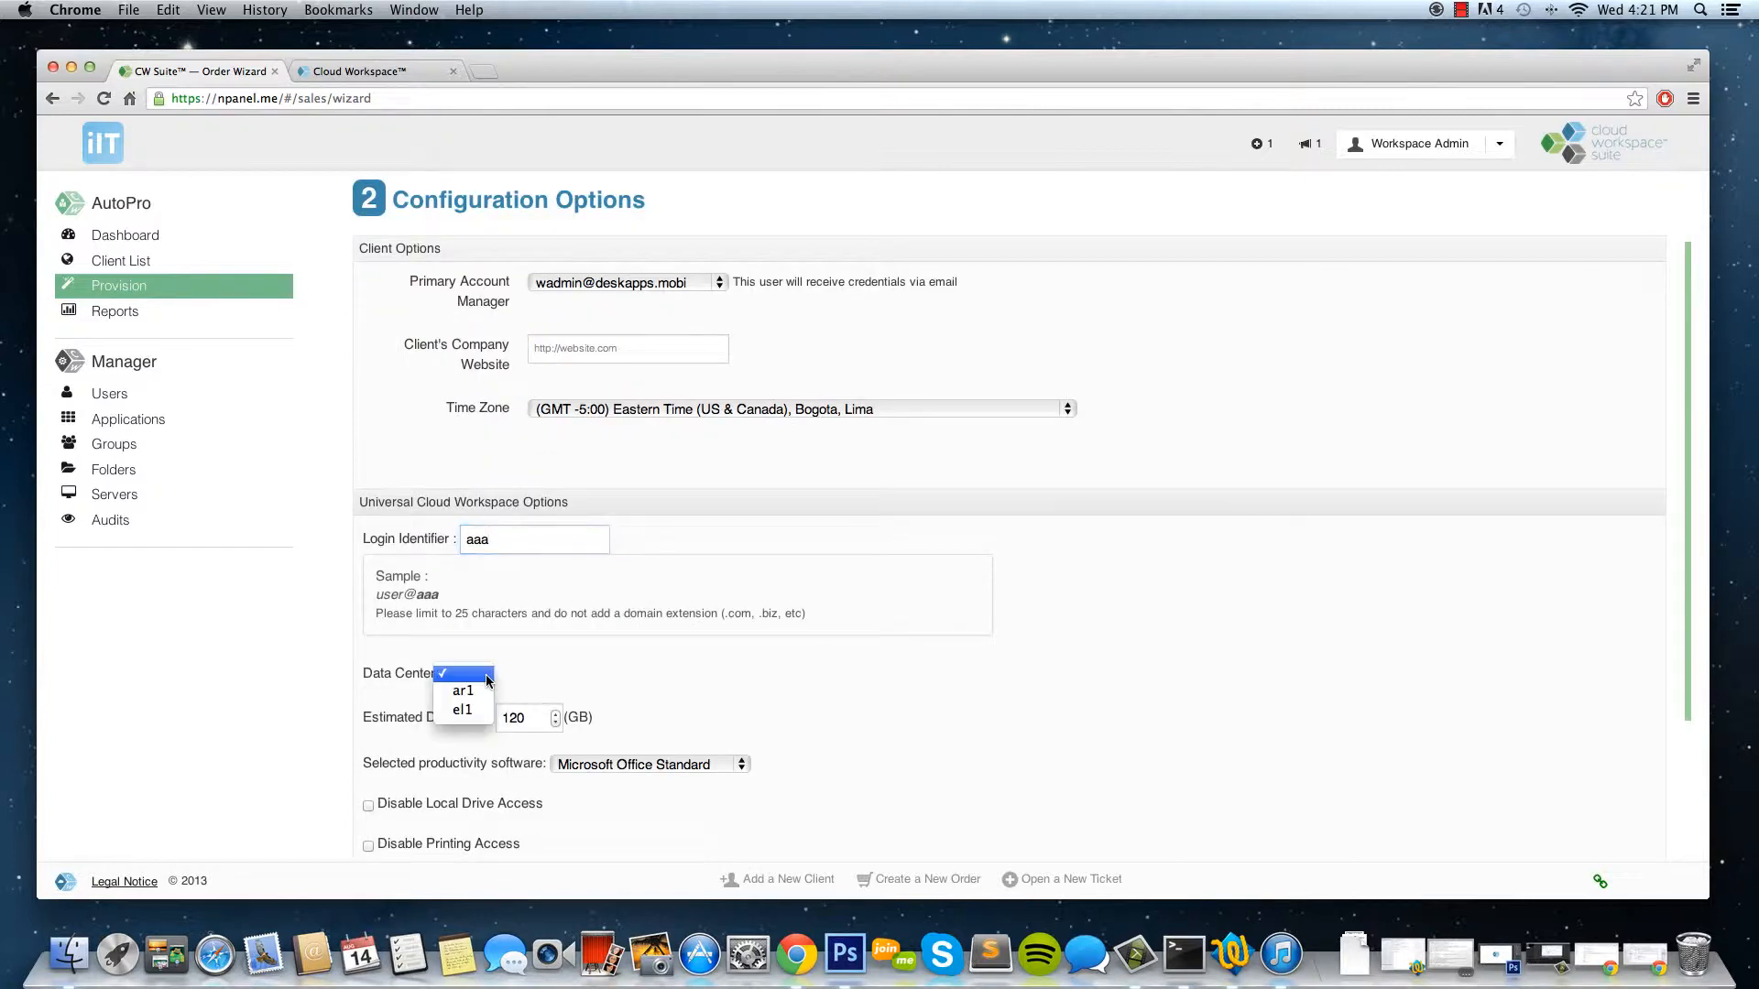
click(475, 698)
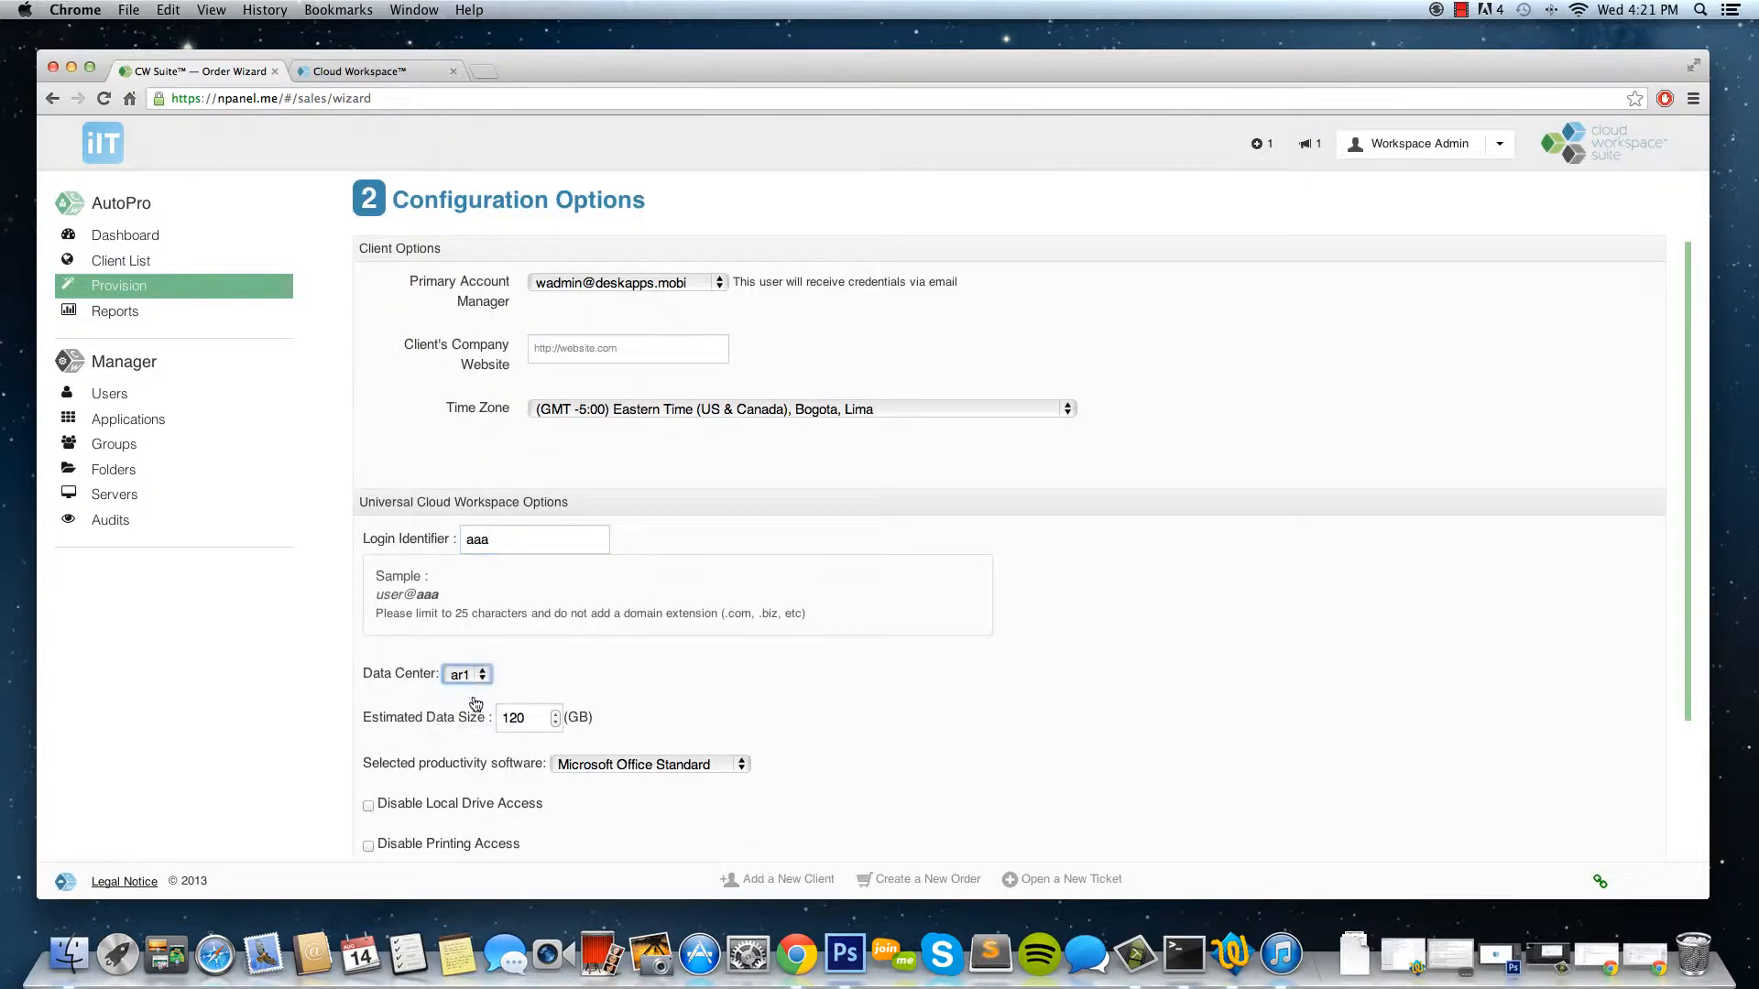
key(Tab)
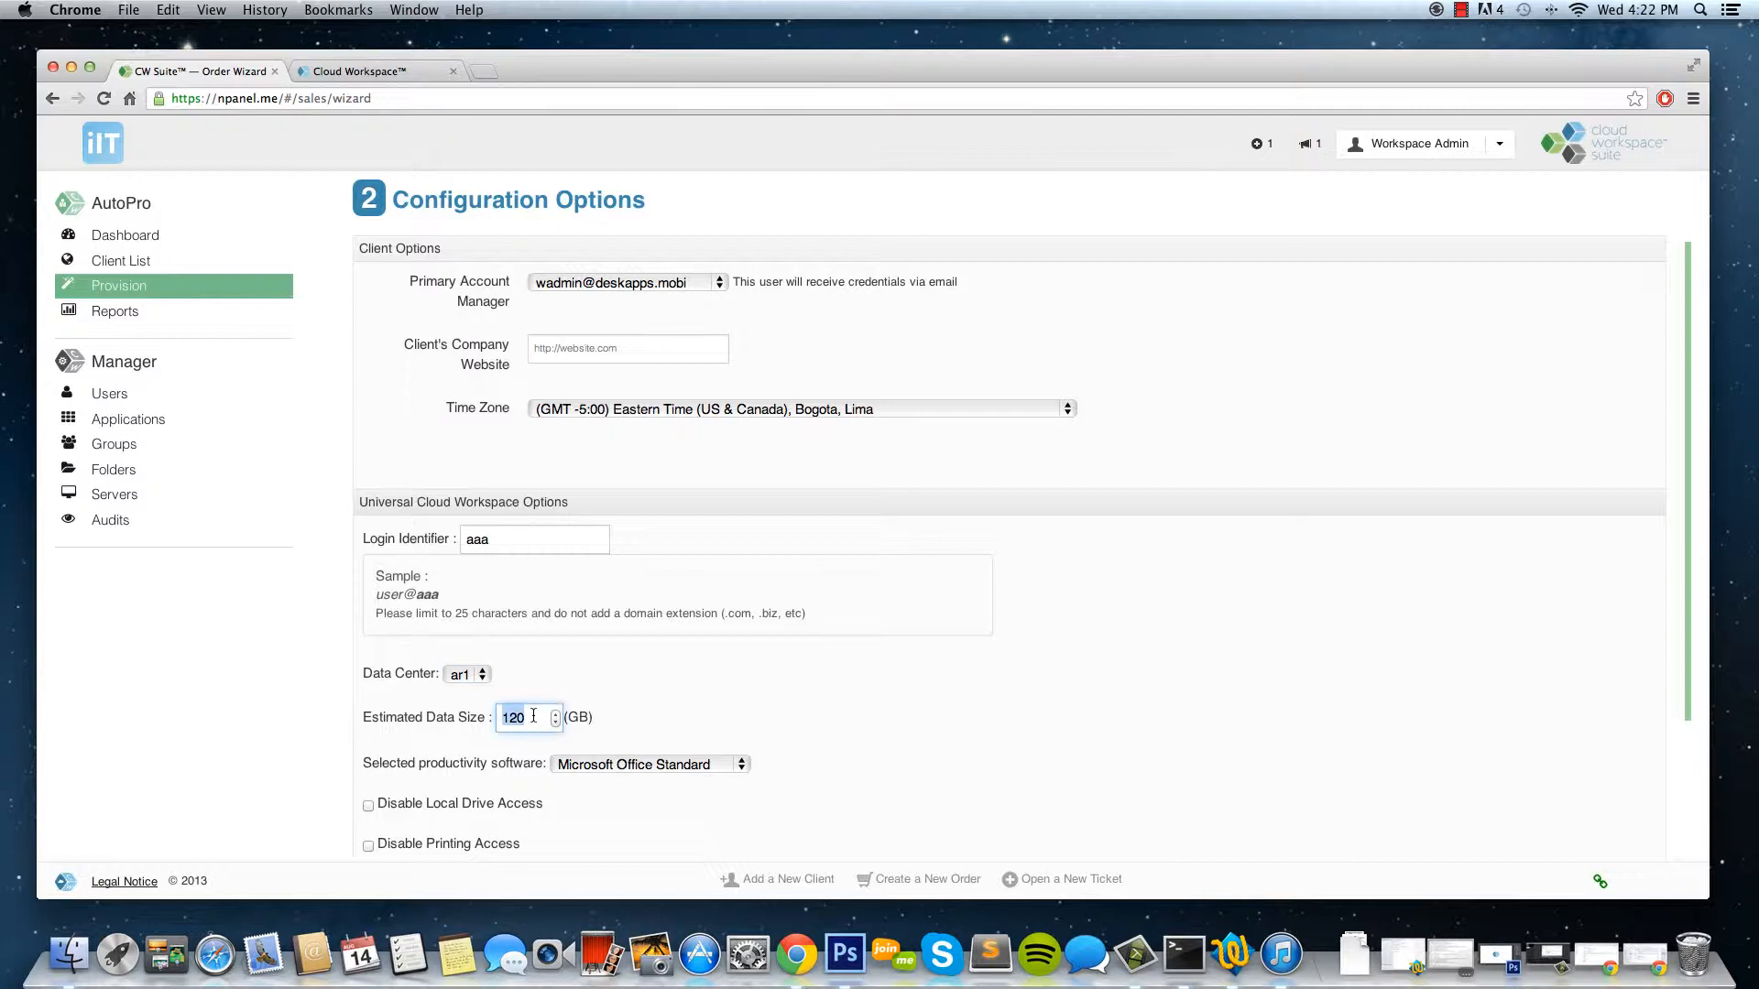
text(500)
Choose Microsoft Office Standard as productivity software and disable local drive access and printing access.
click(714, 771)
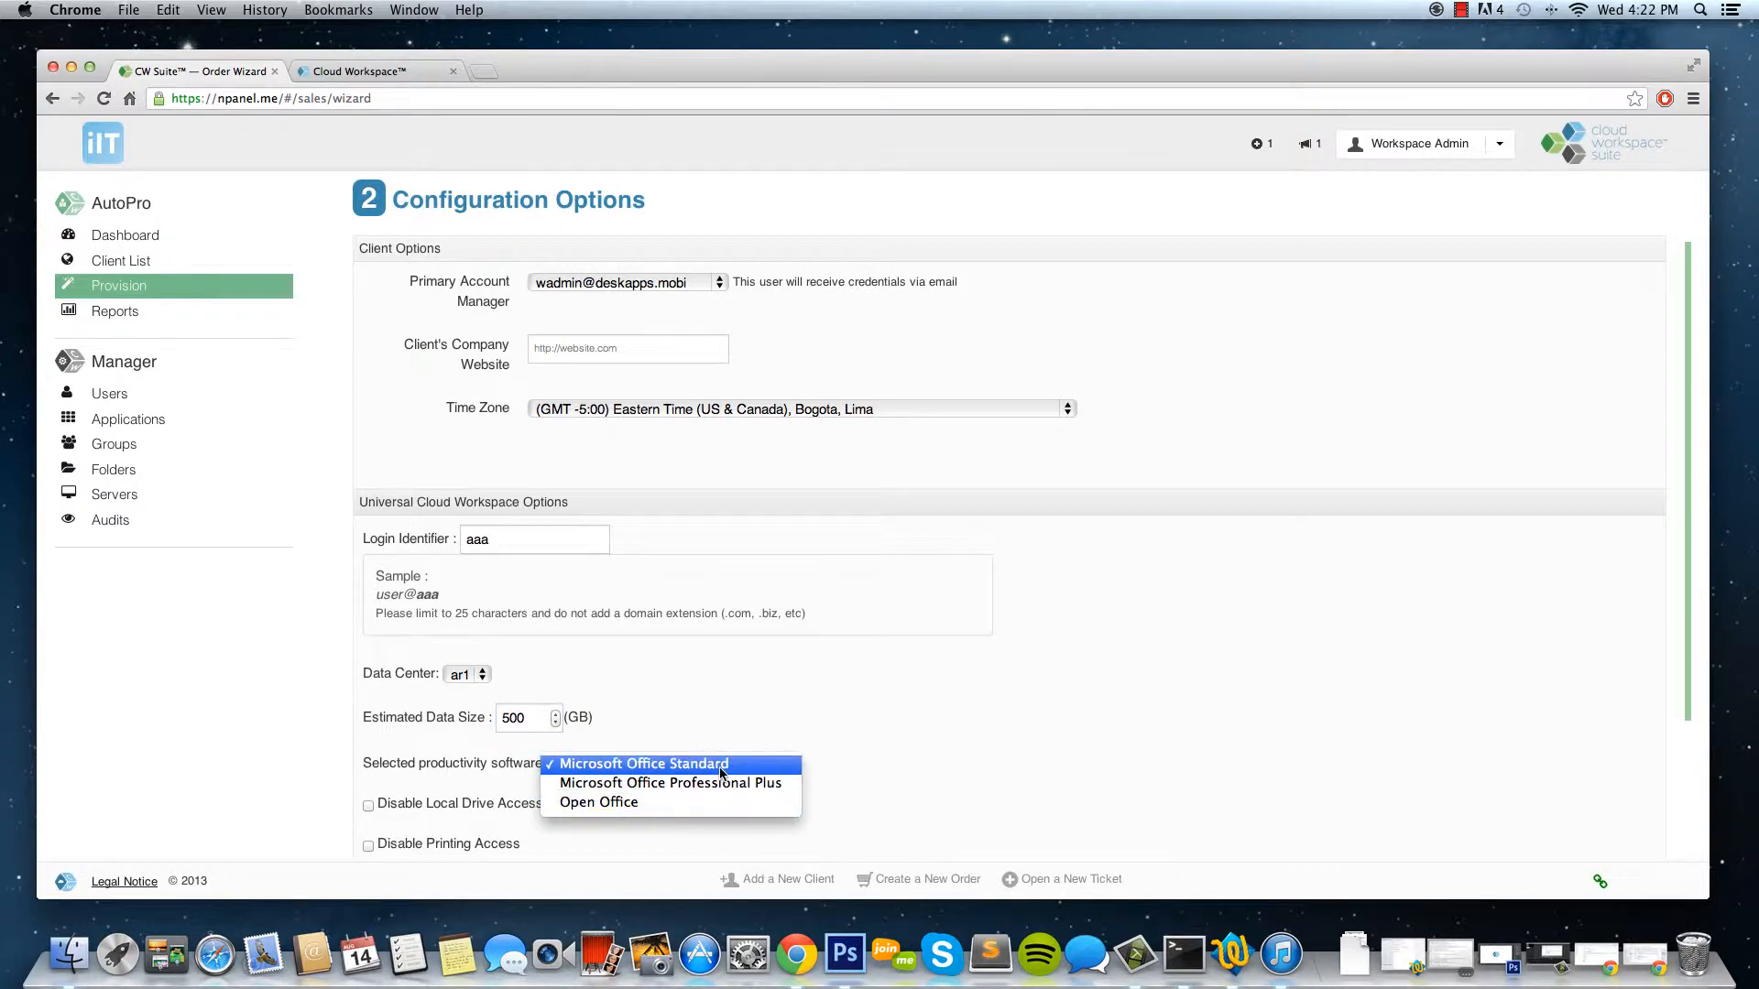
click(714, 764)
scroll(552, 678, down, 3)
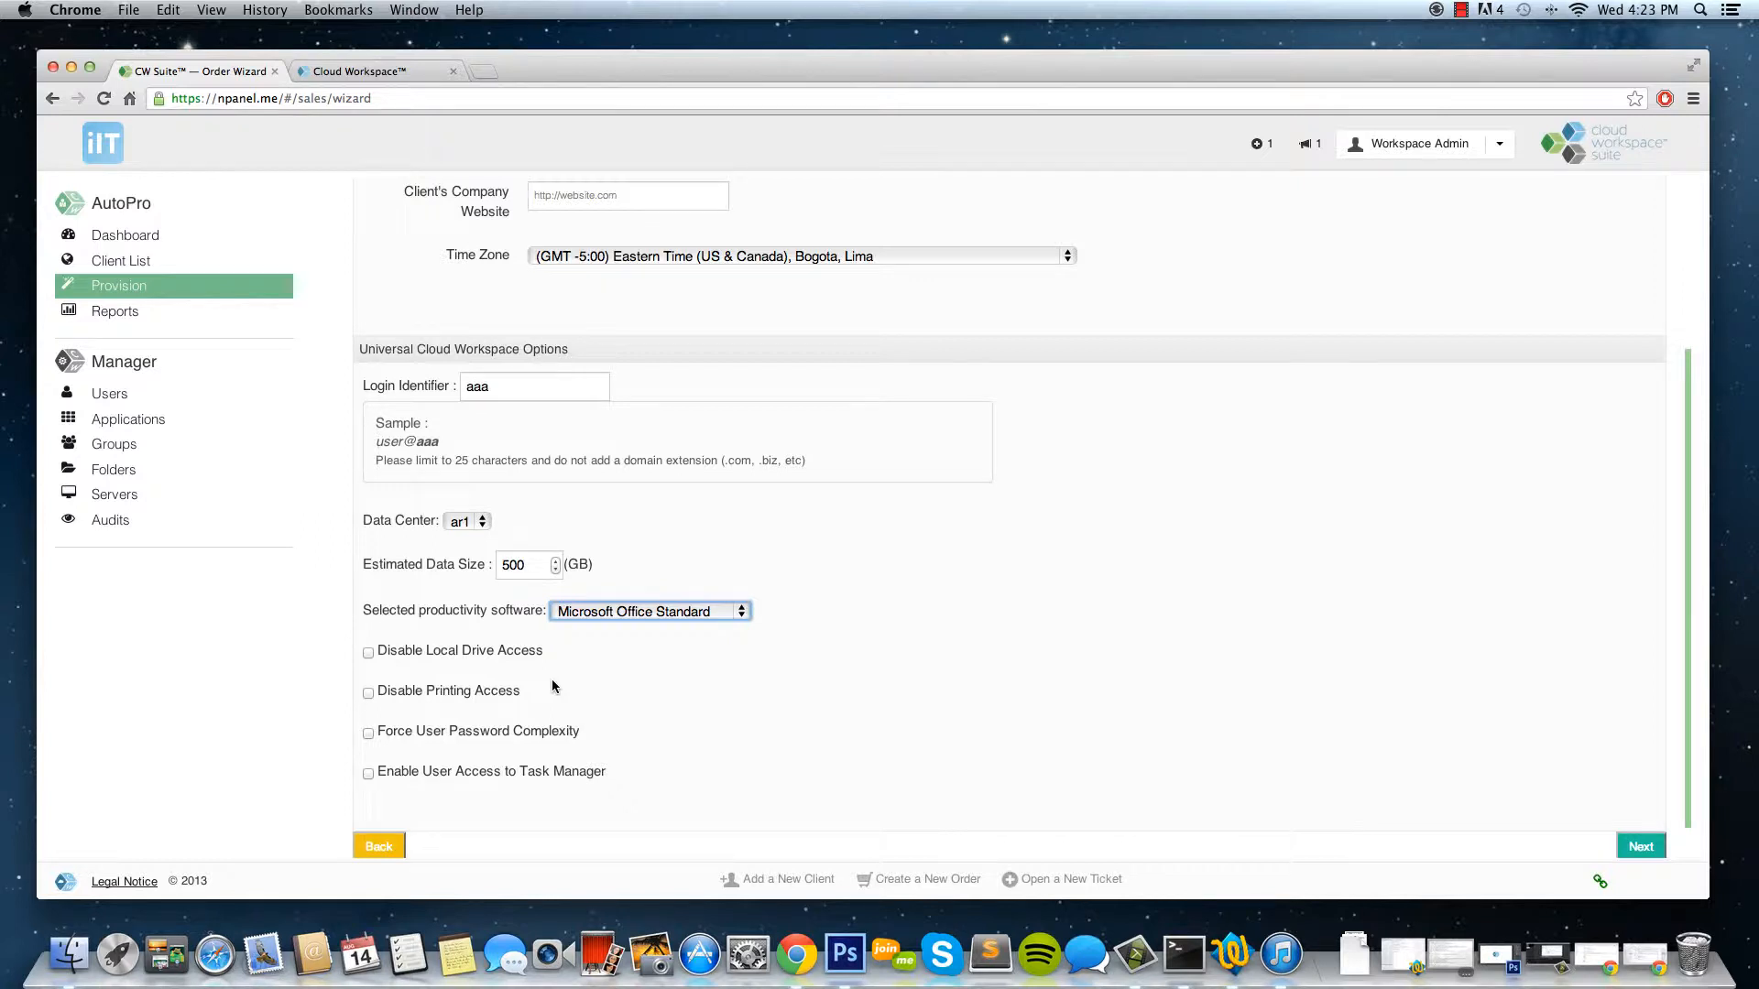
click(368, 652)
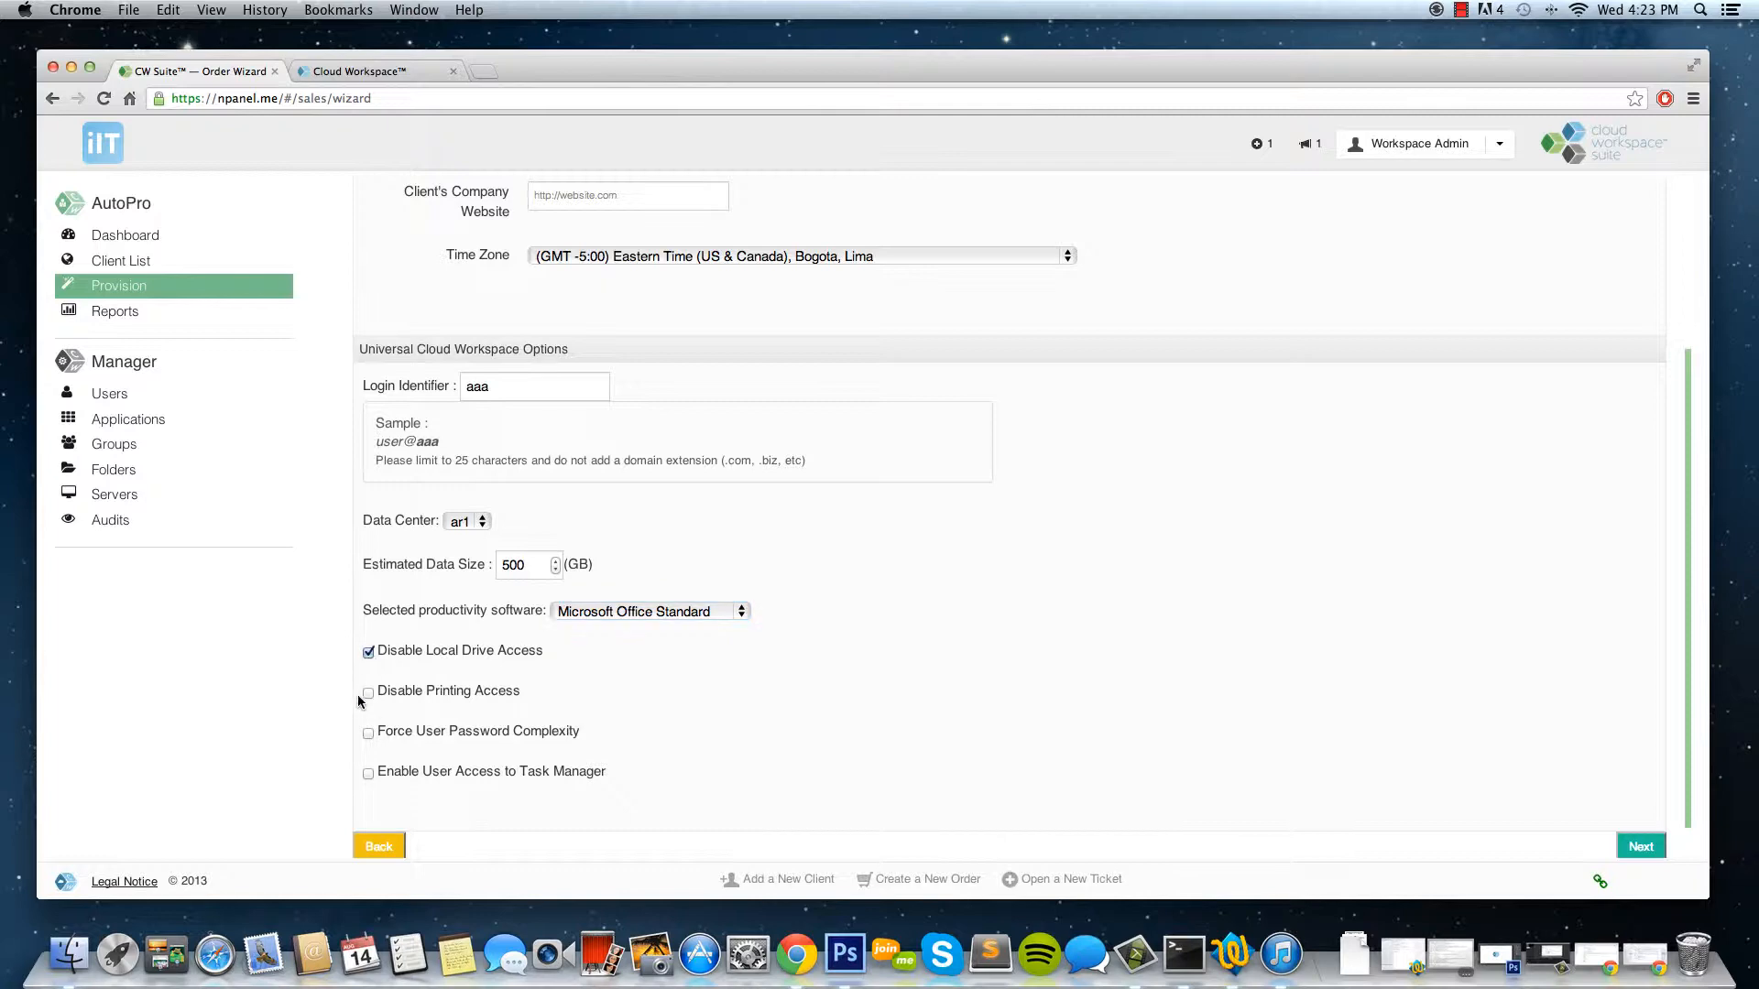
click(368, 692)
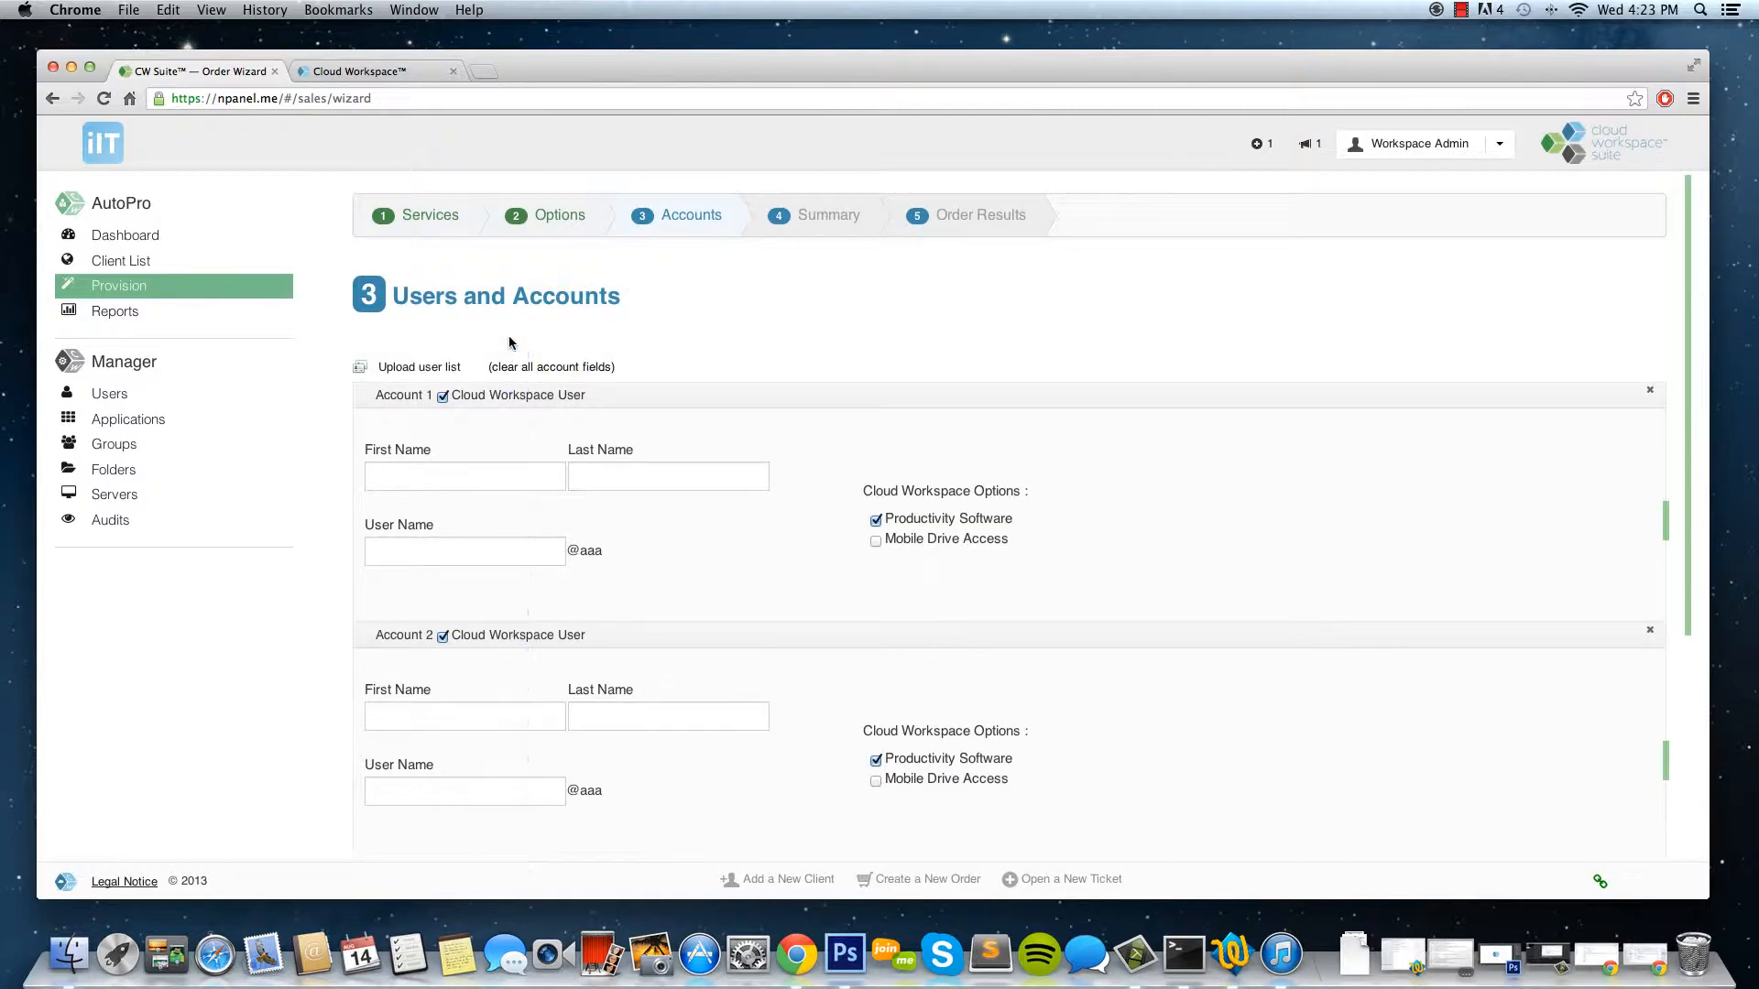
Look at the option for uploading a user list and cancel it.
click(437, 371)
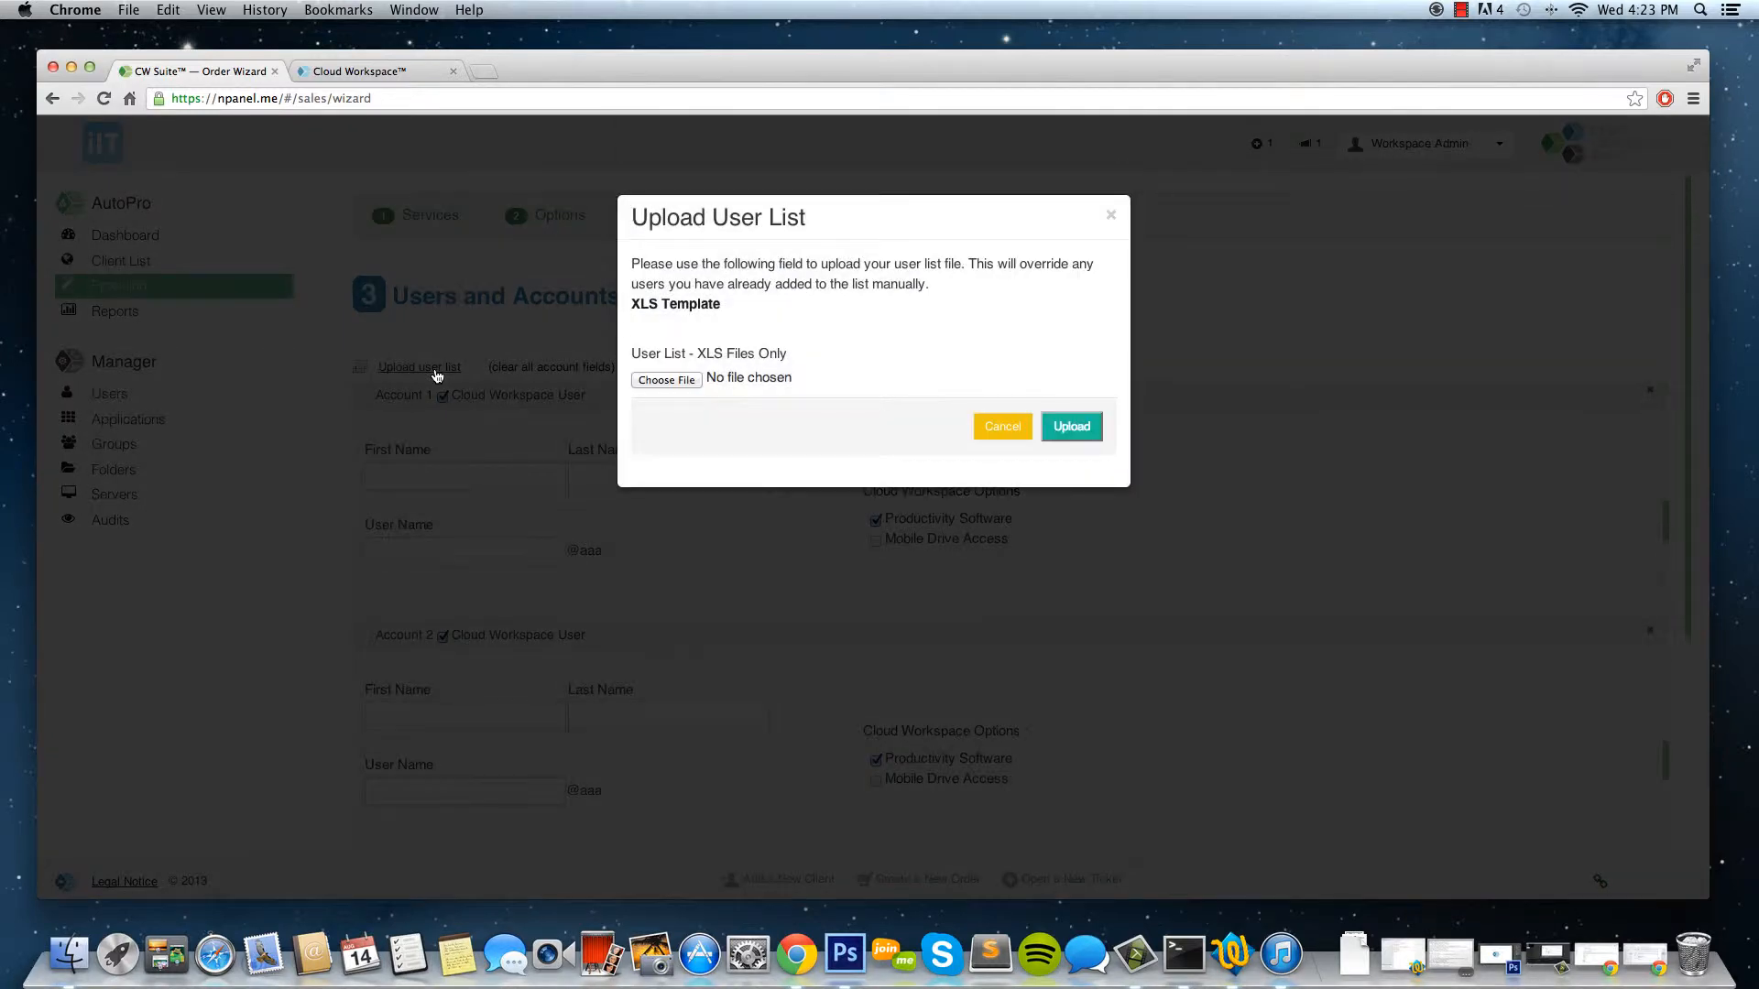
click(990, 422)
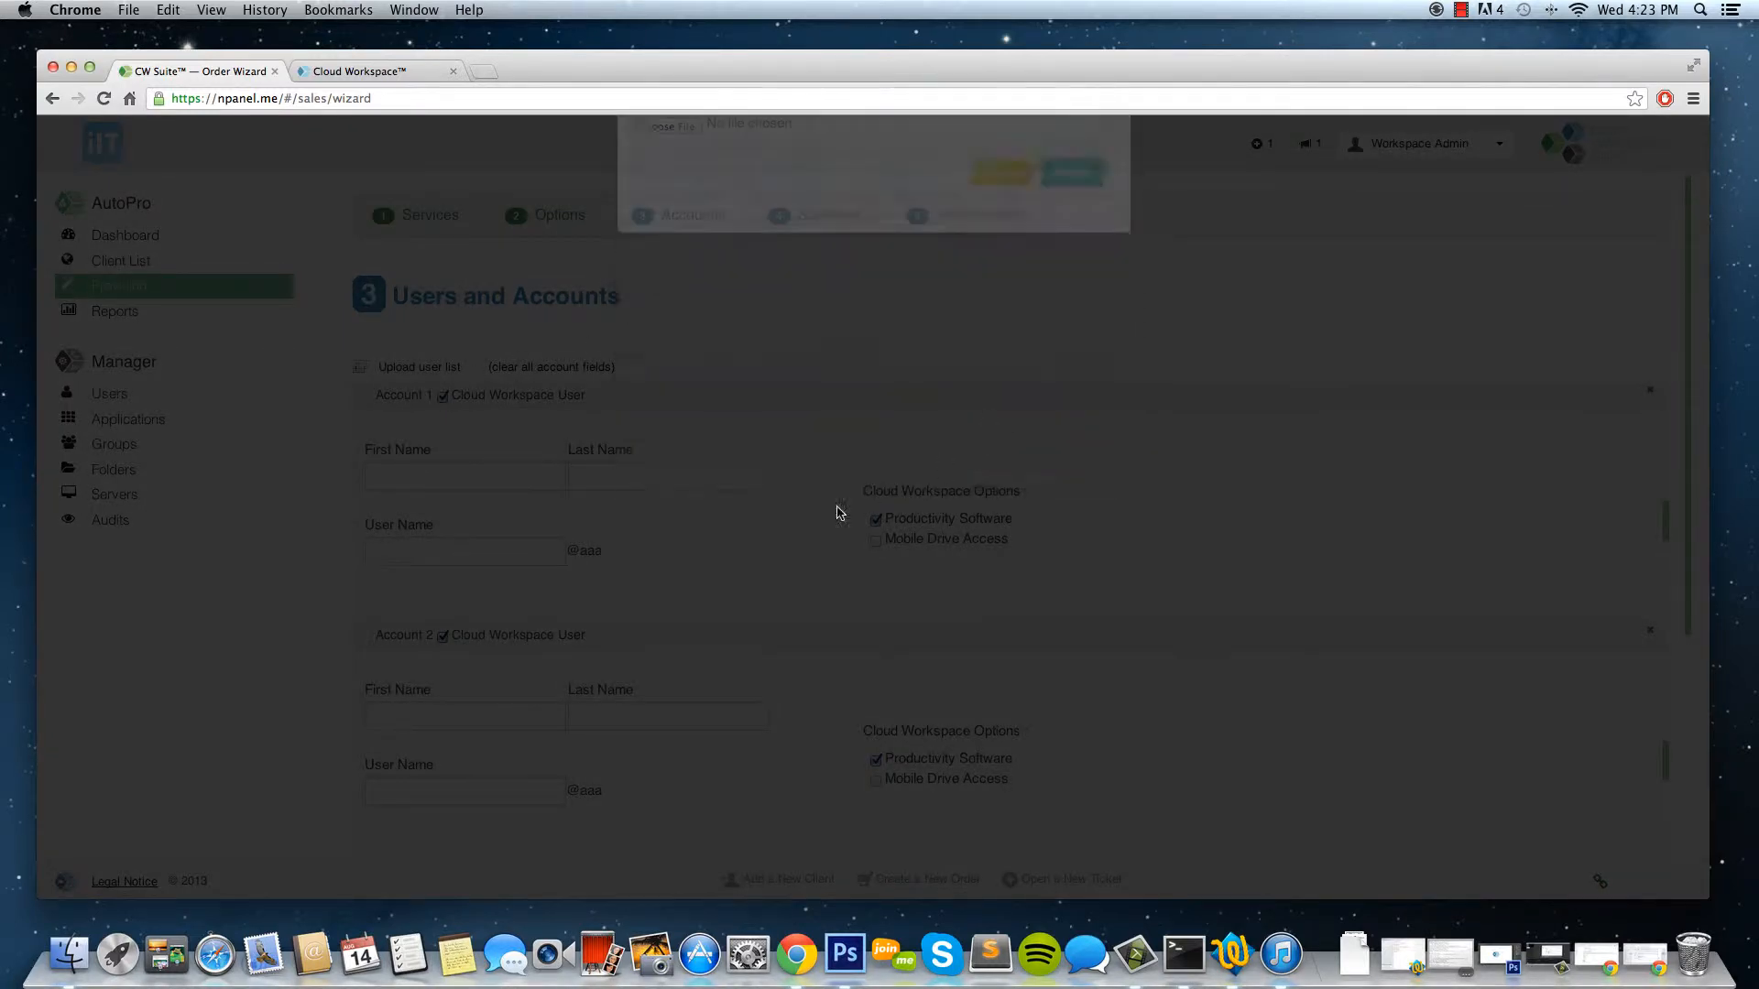
Enter the first user's first name for account 1 and accept the billing authorization statement in the order summary.
click(504, 471)
text(Jane)
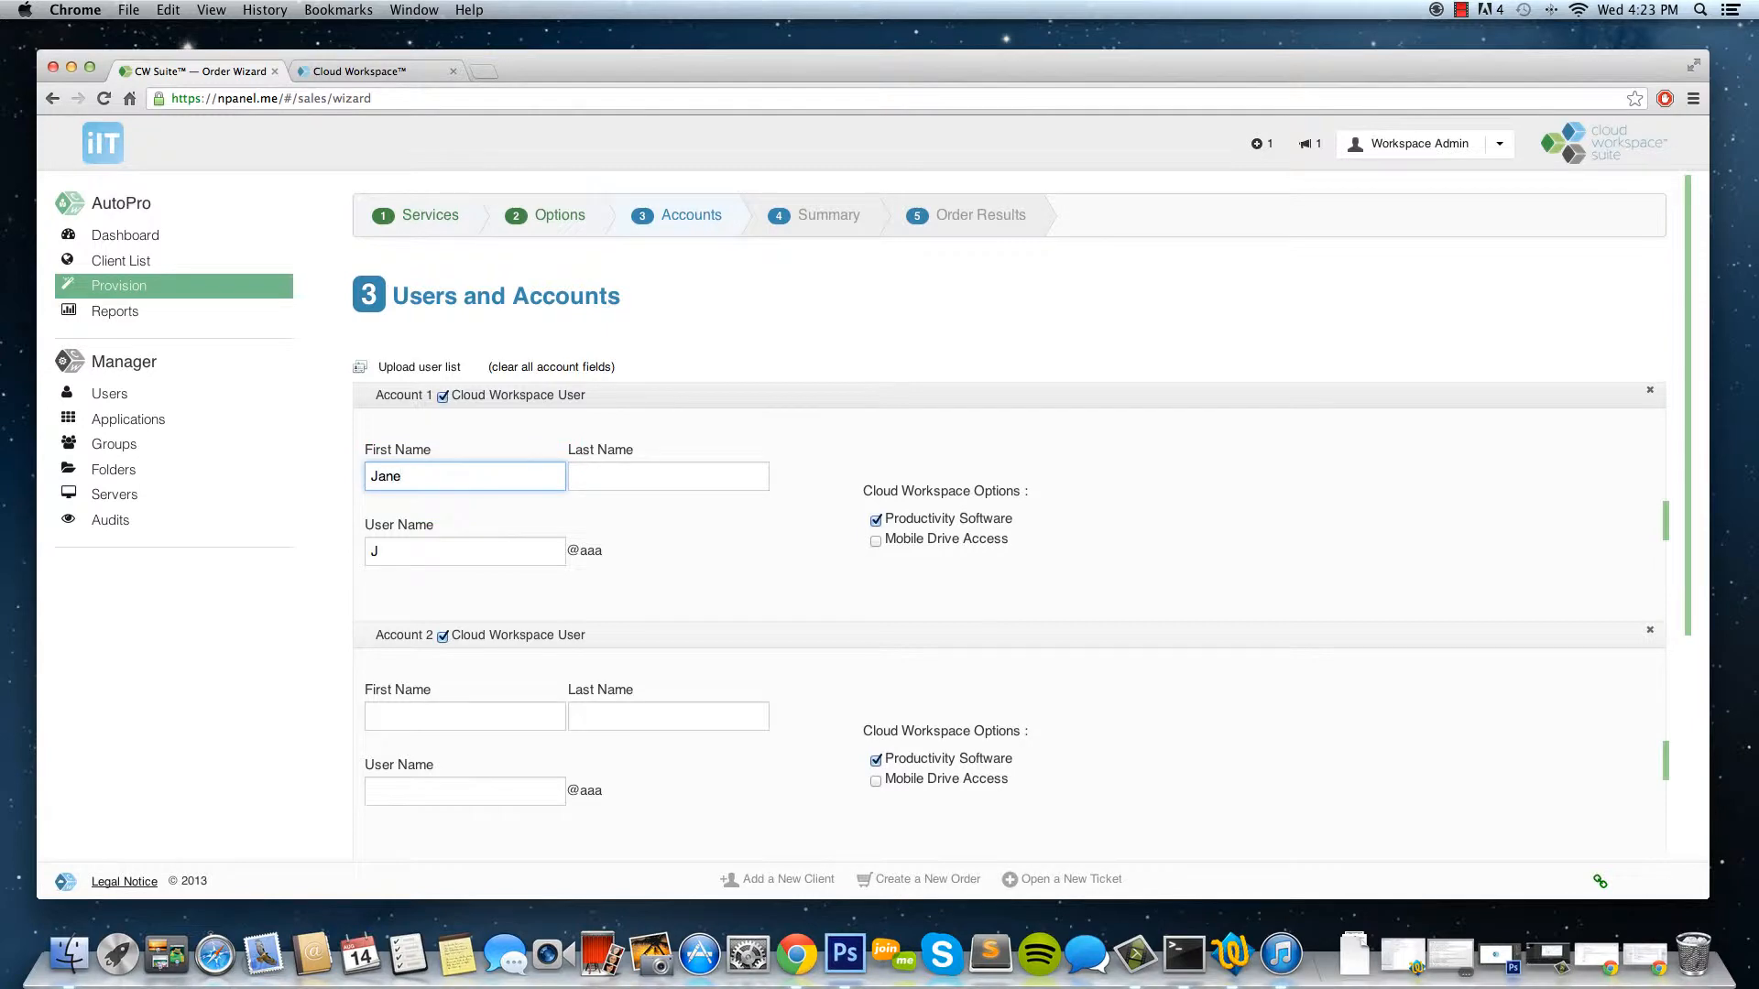
key(Tab)
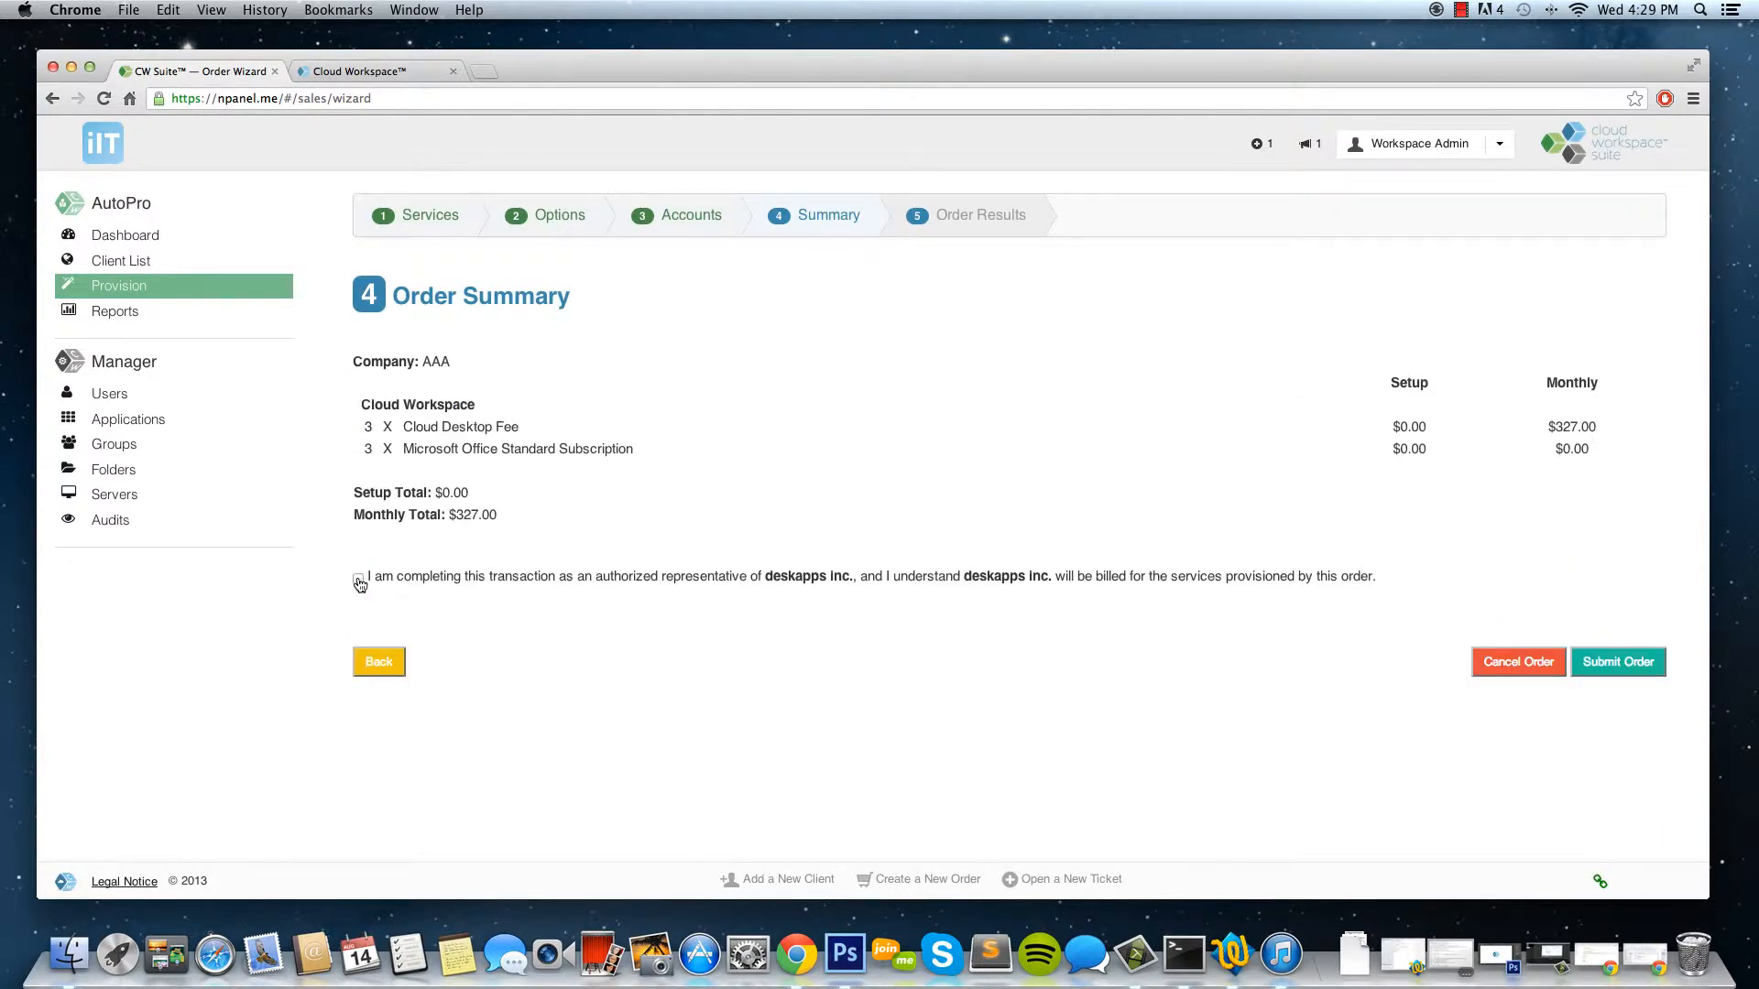
click(358, 579)
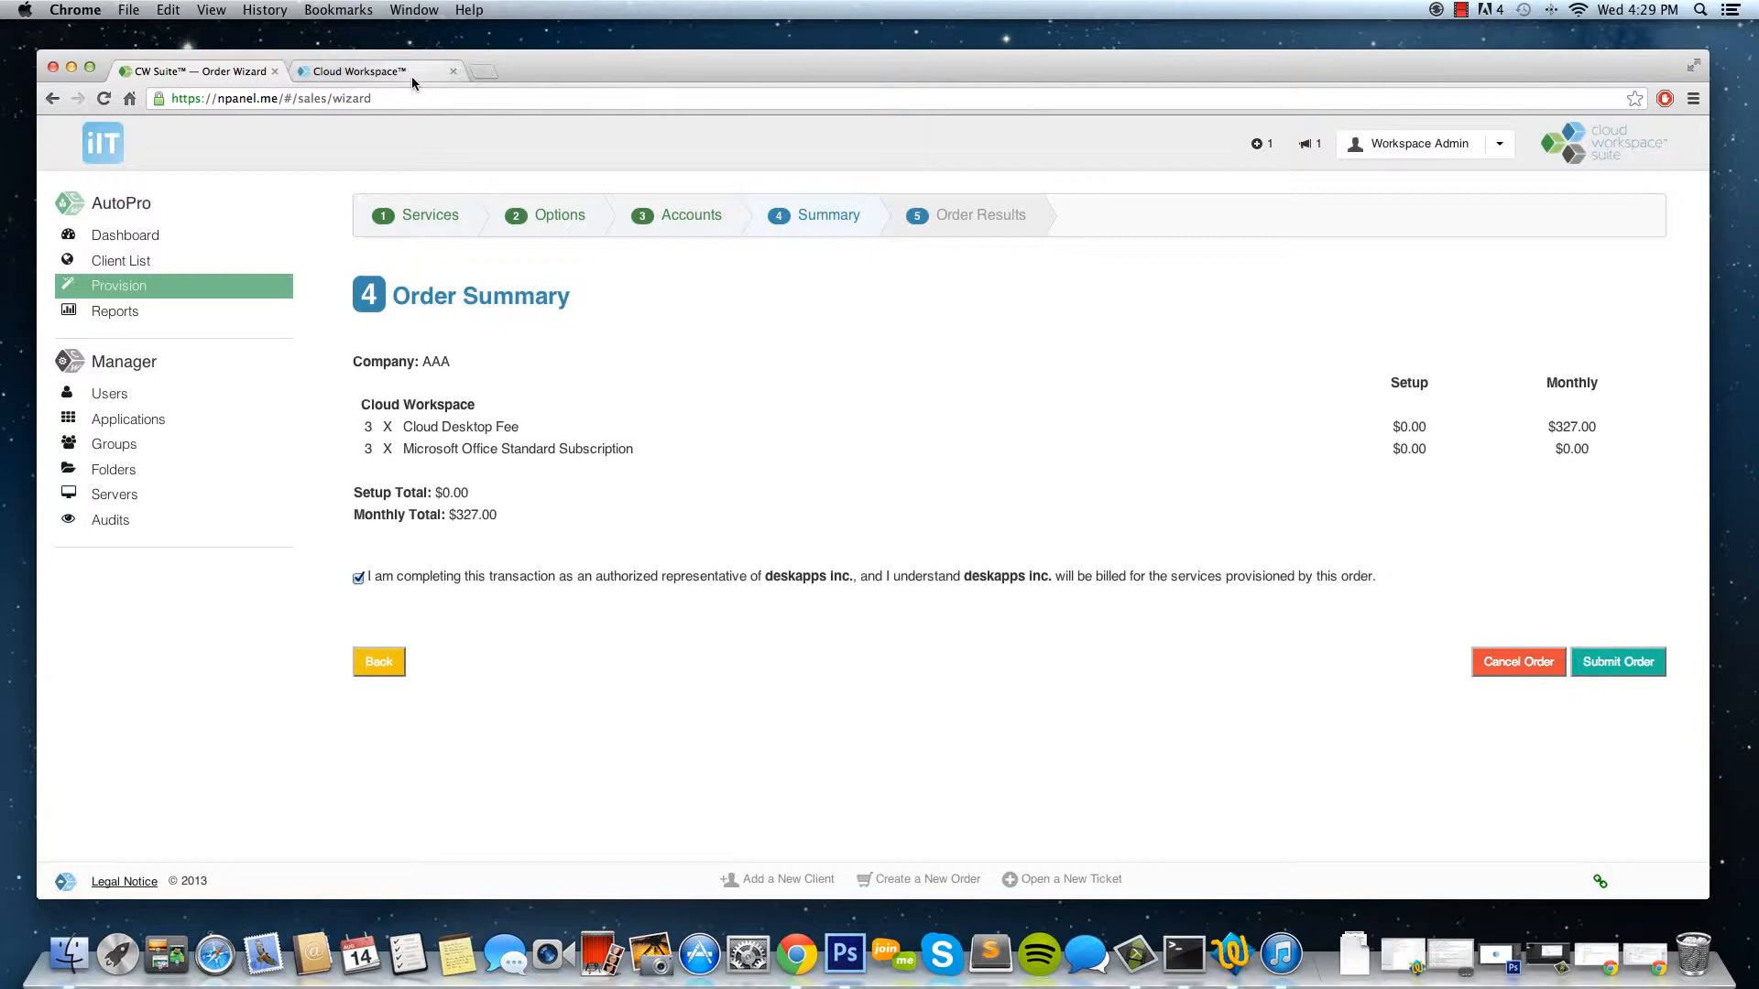
Switch to the Cloud Workspace remote desktop and open Microsoft Word 2010.
click(410, 76)
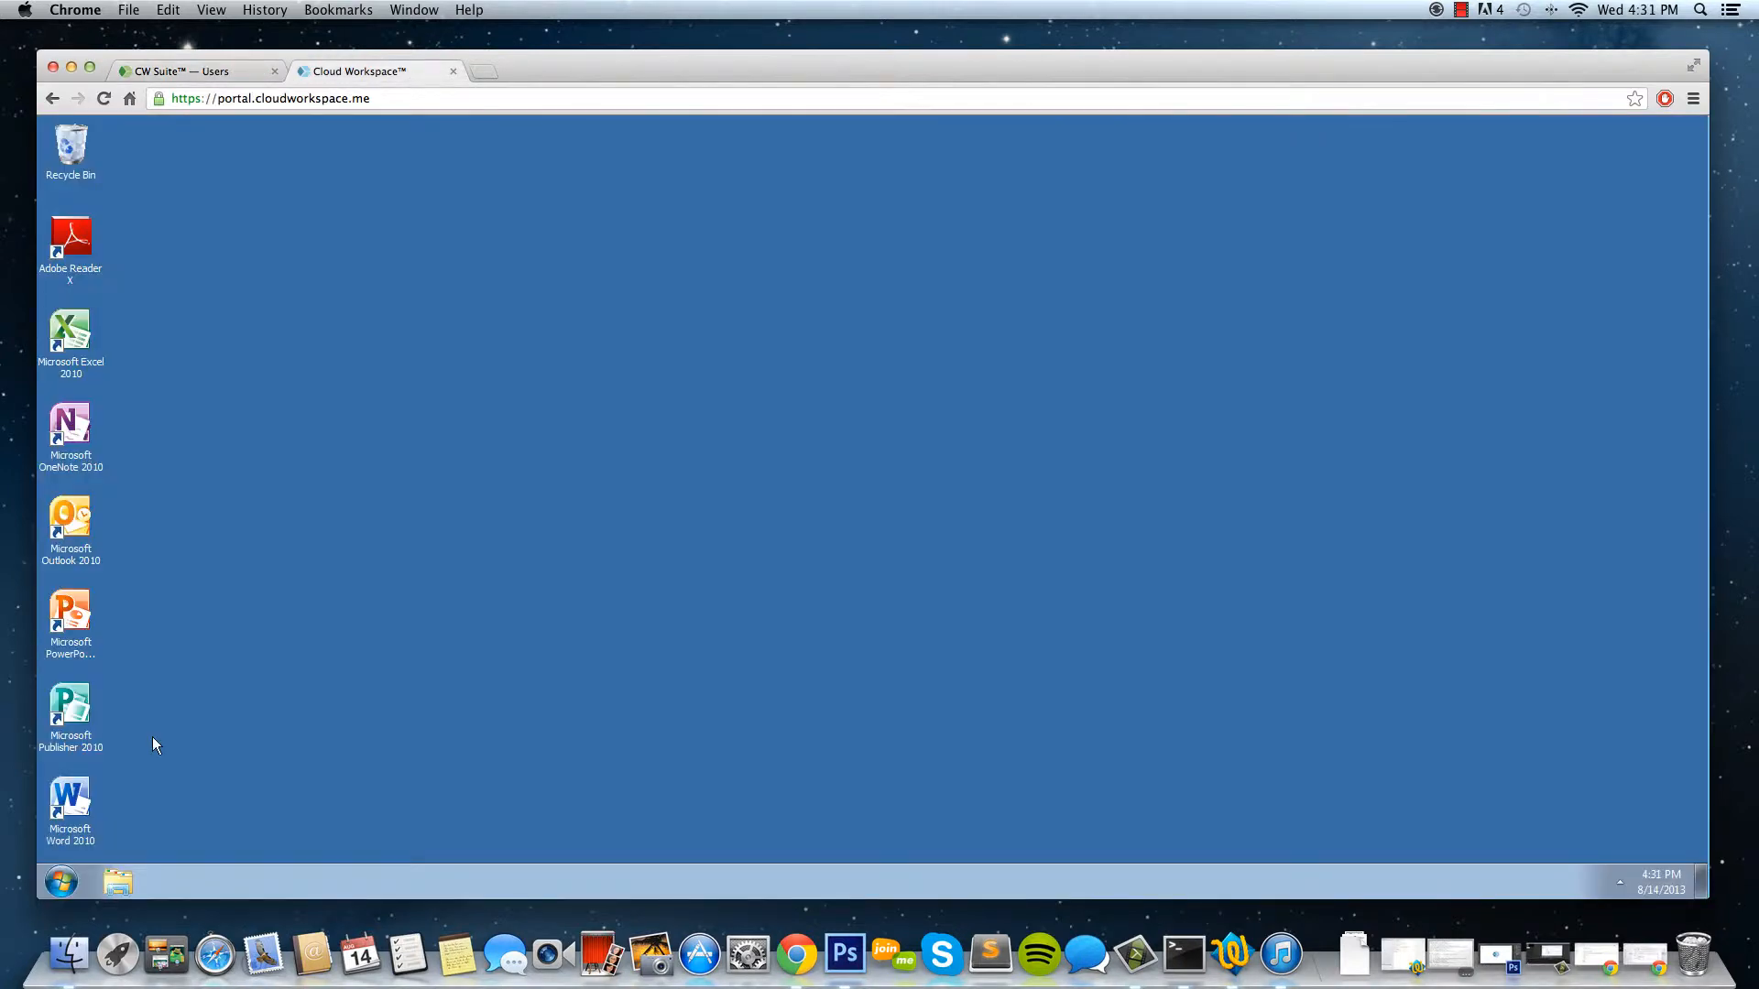
double_click(70, 800)
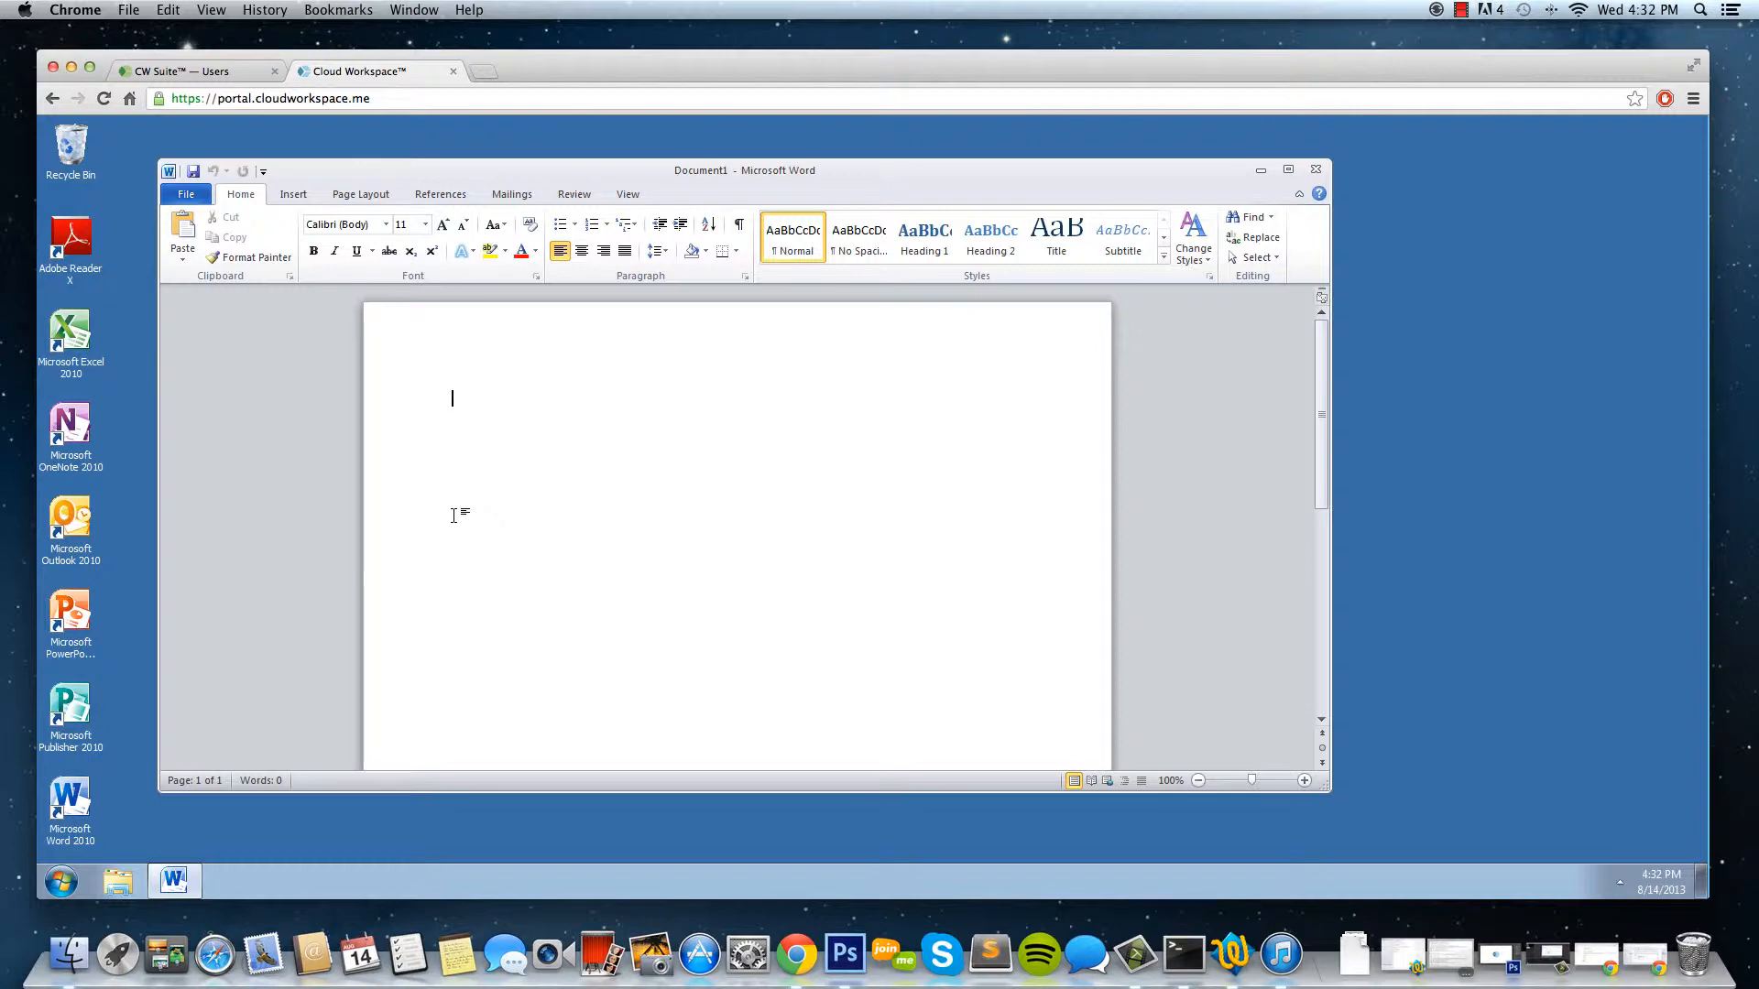
Return to CW Suite and open the Cloud Workspace user list of the client Advanced Studios.
click(210, 73)
click(129, 264)
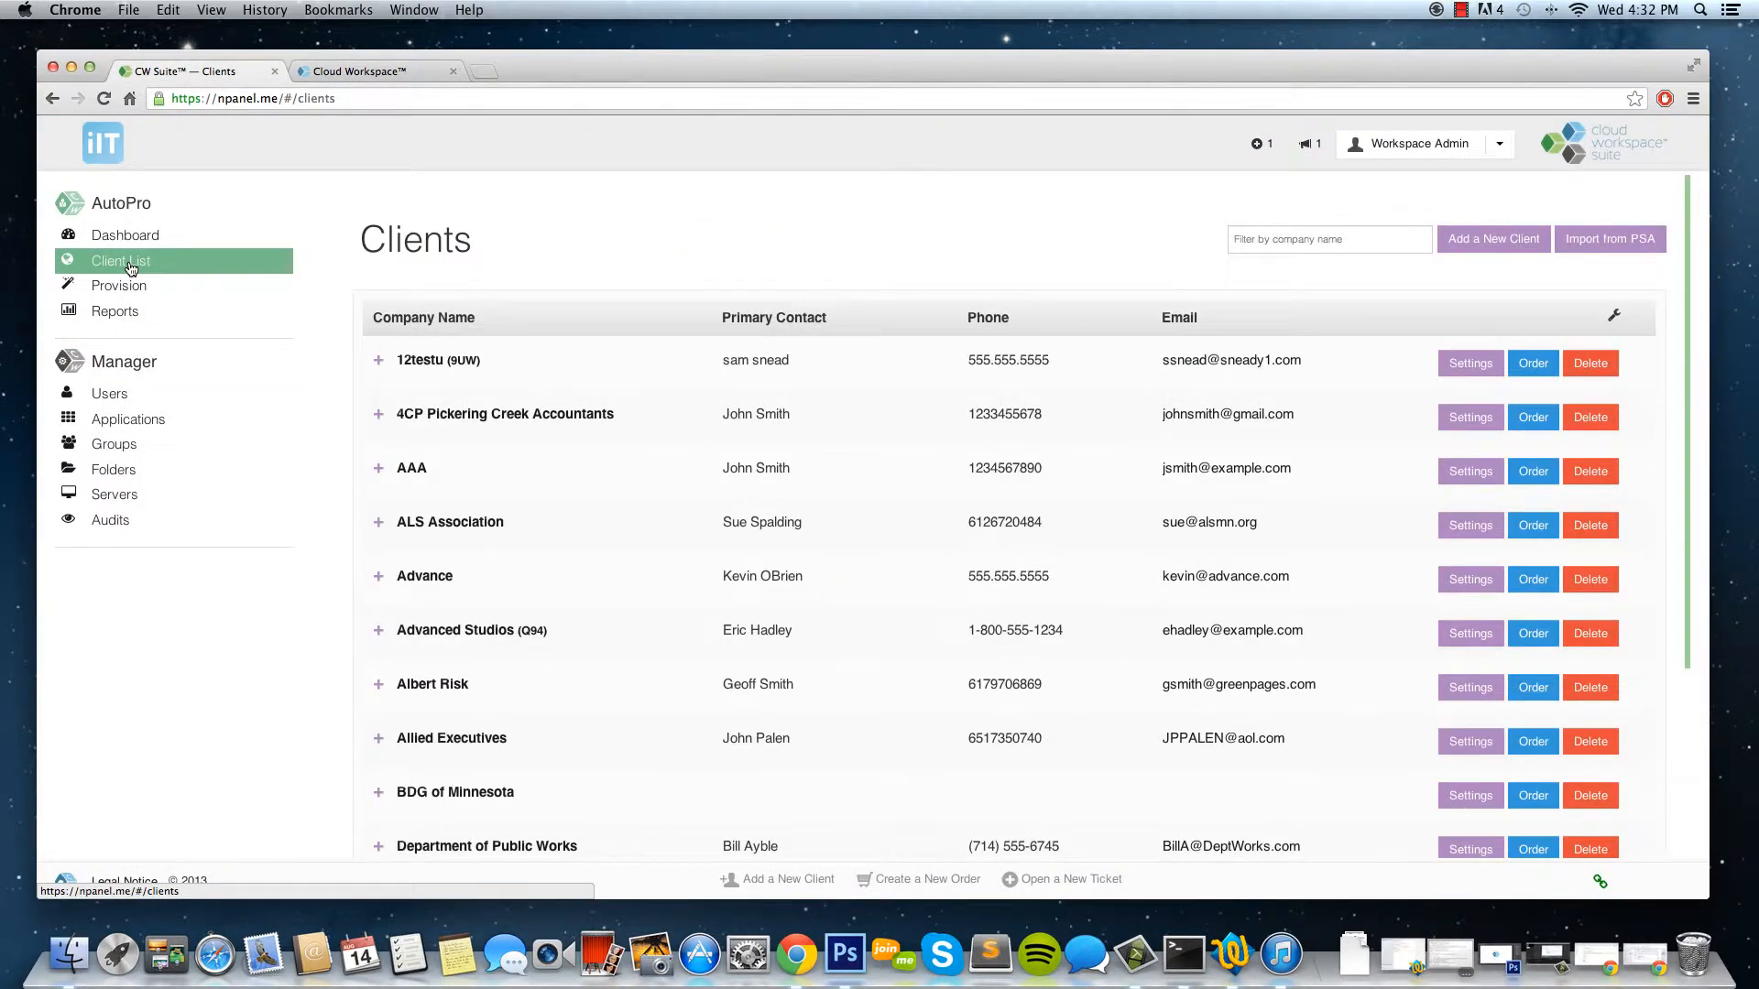
click(412, 634)
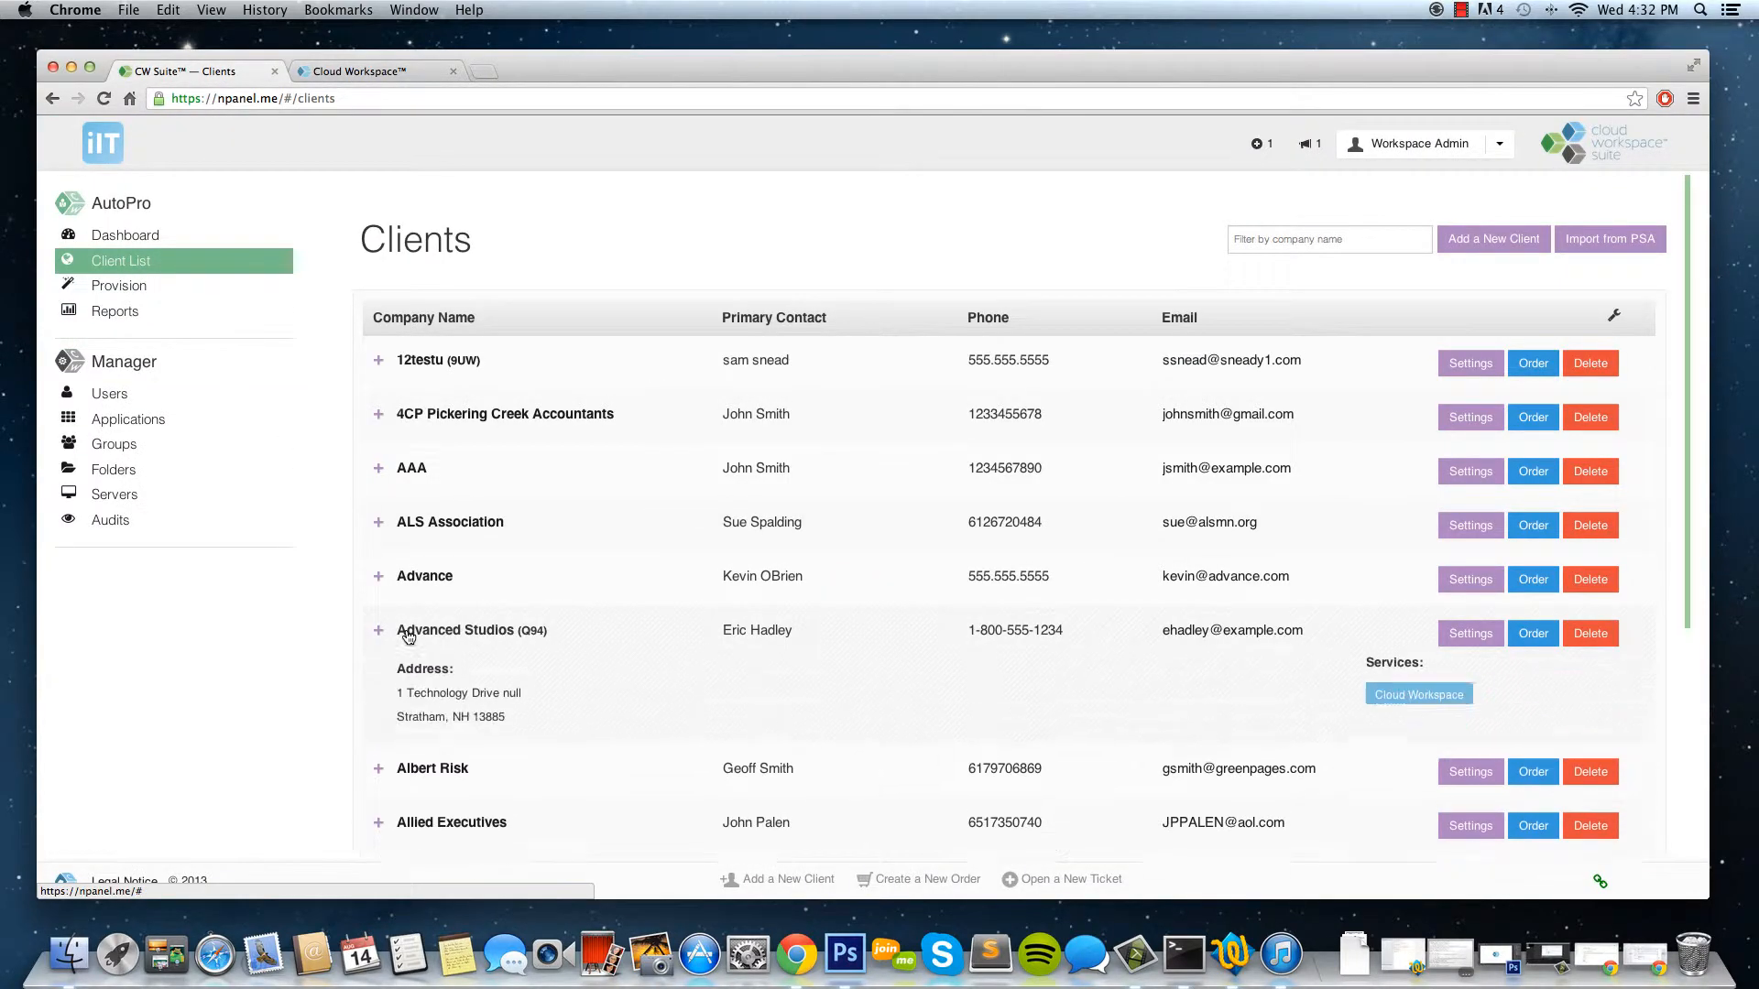
click(1419, 698)
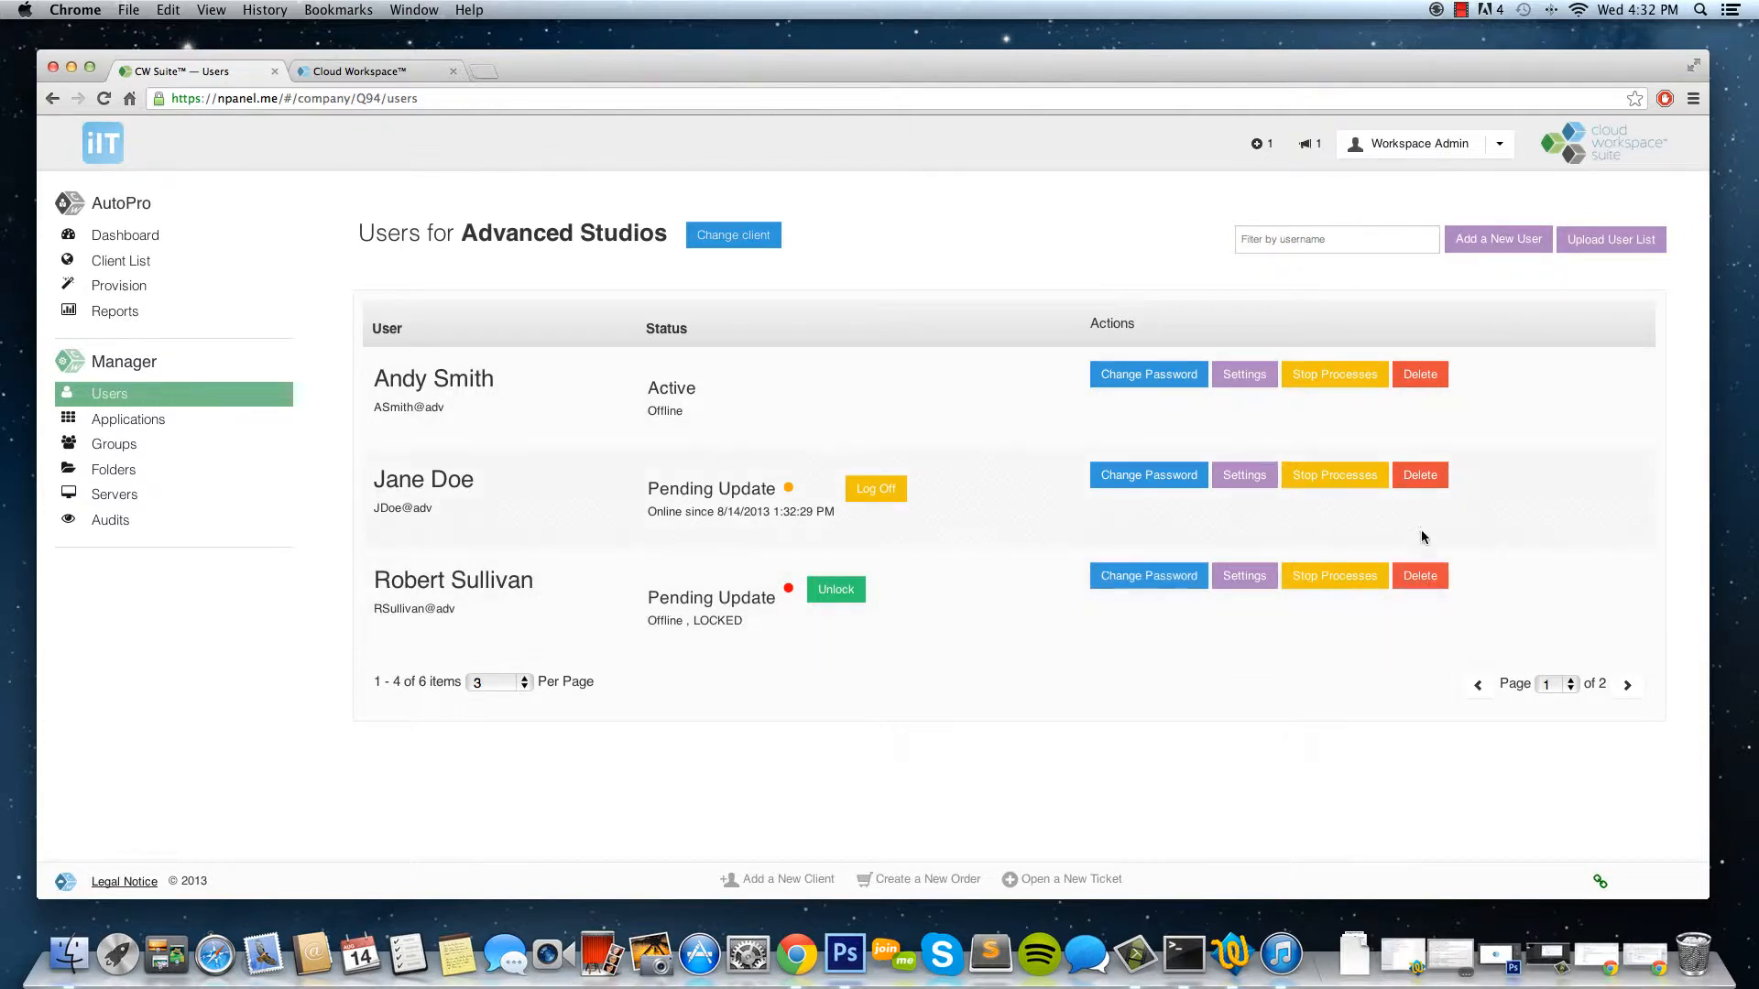
Stop the online user's WINWORD.EXE process, check the remote desktop, and close the process list.
click(1332, 484)
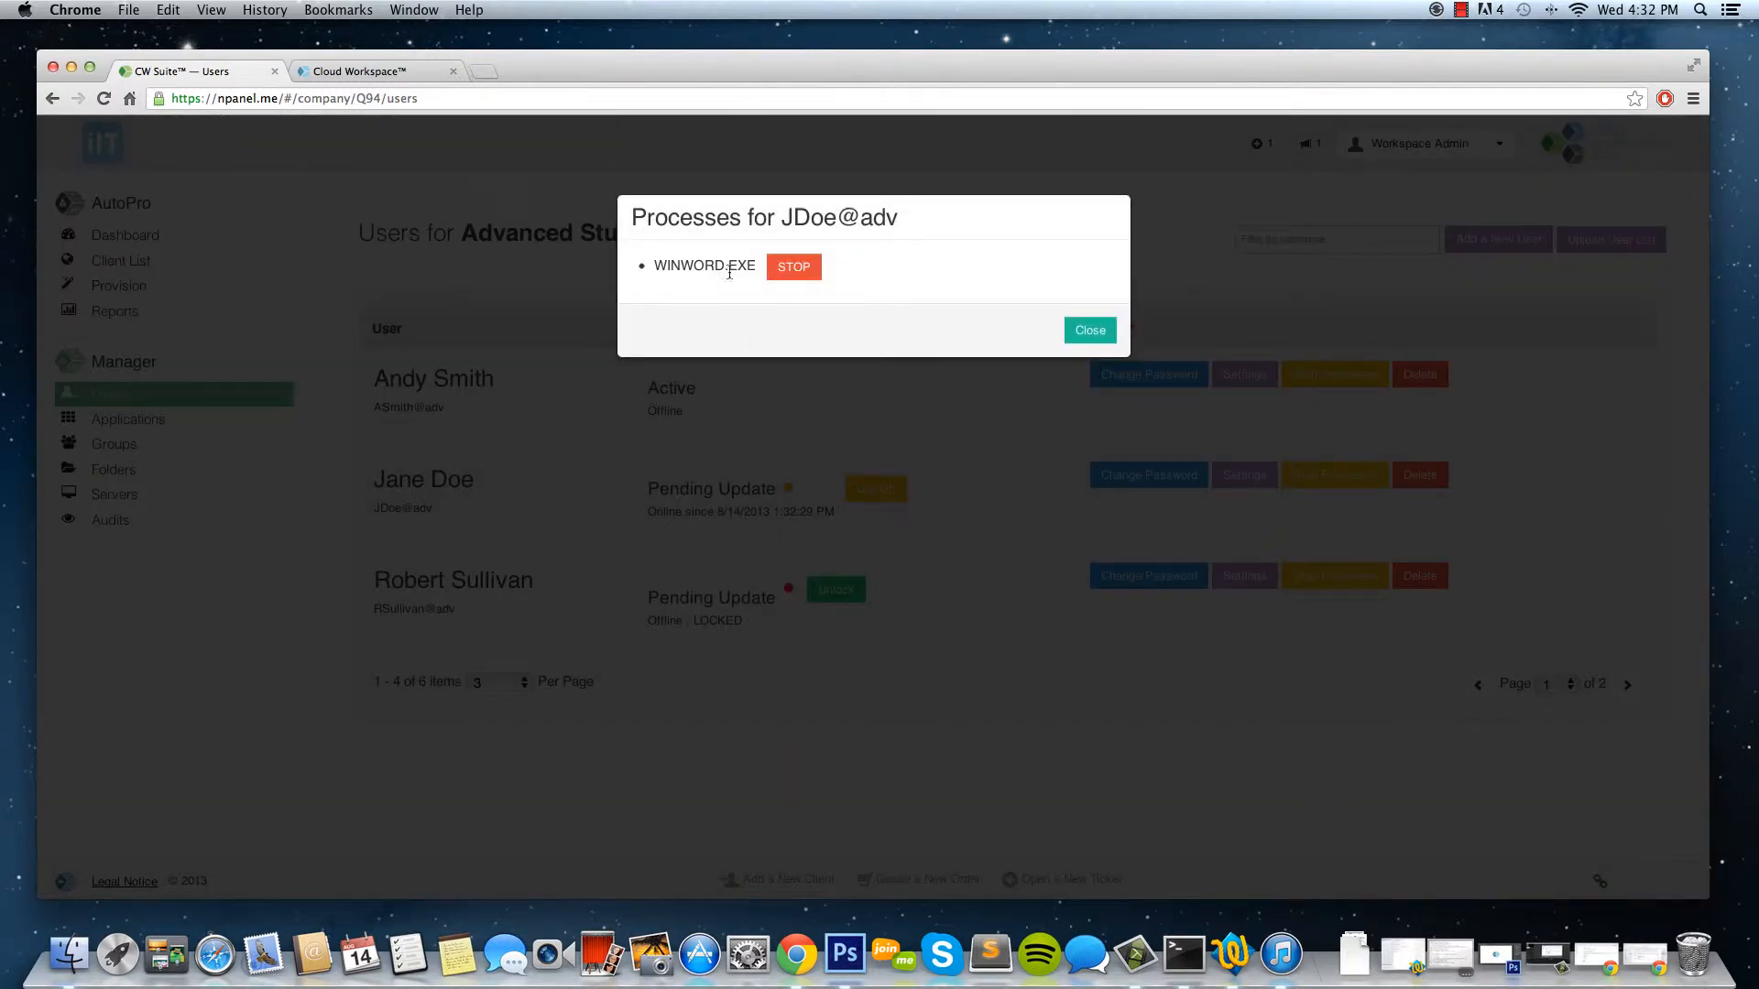
click(790, 268)
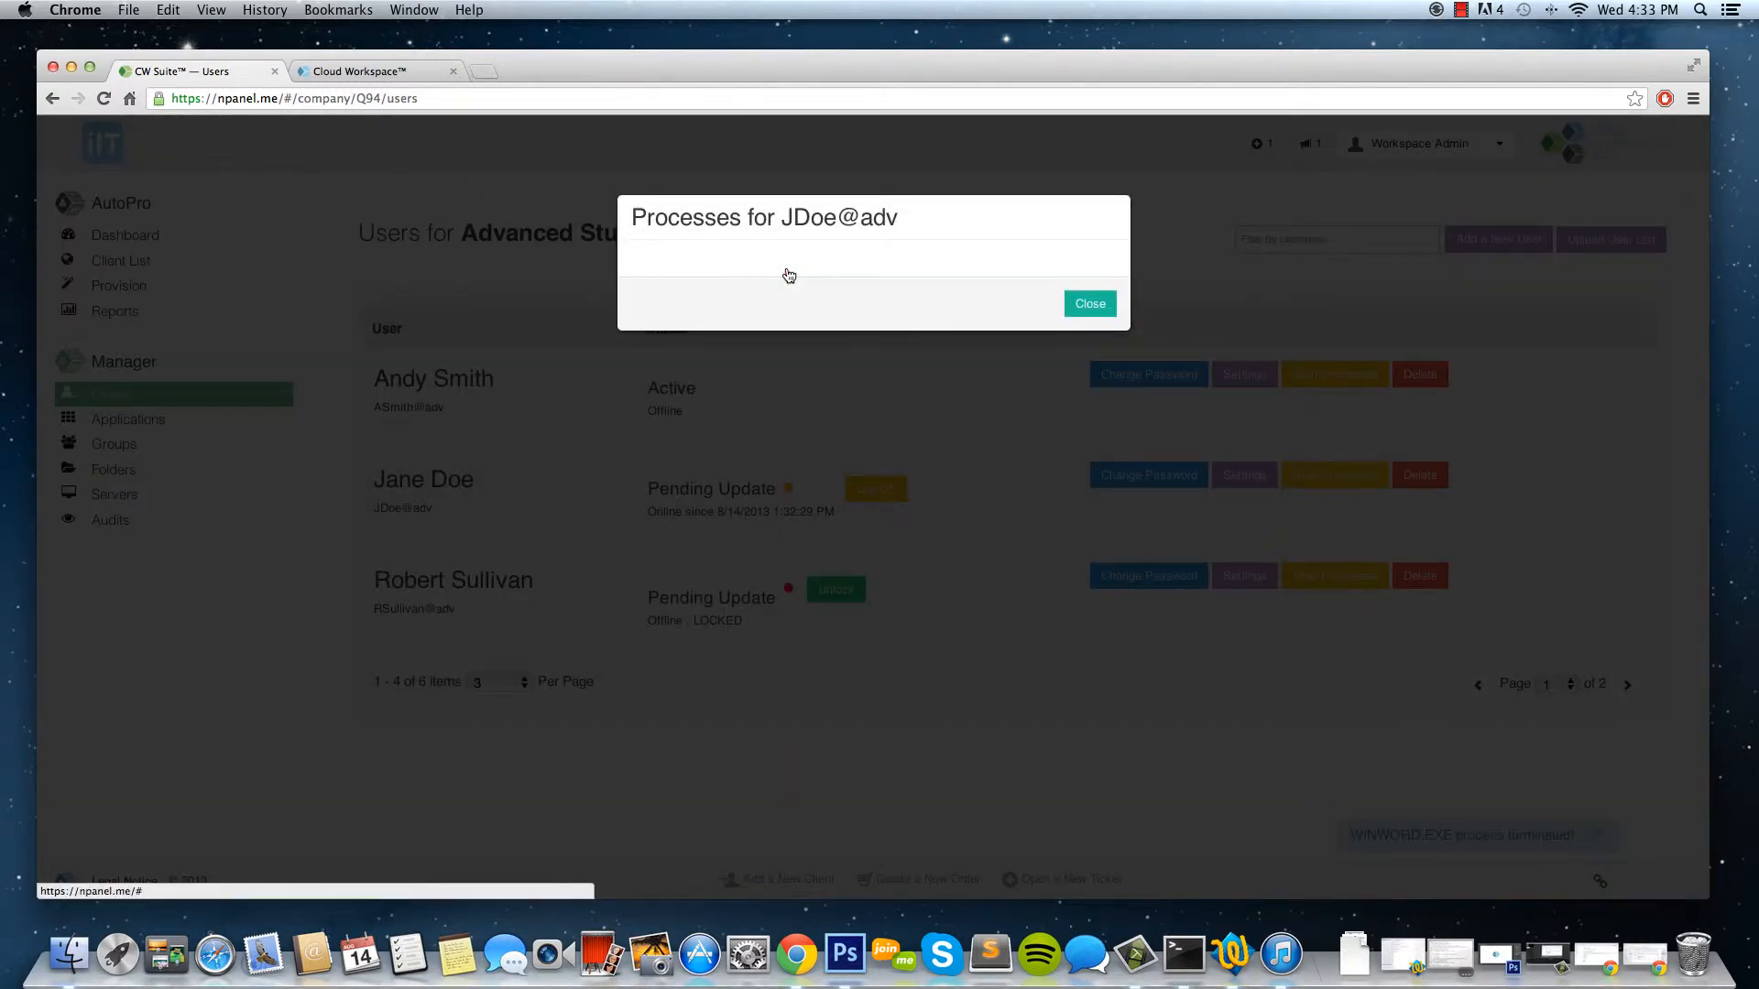
click(348, 75)
click(250, 73)
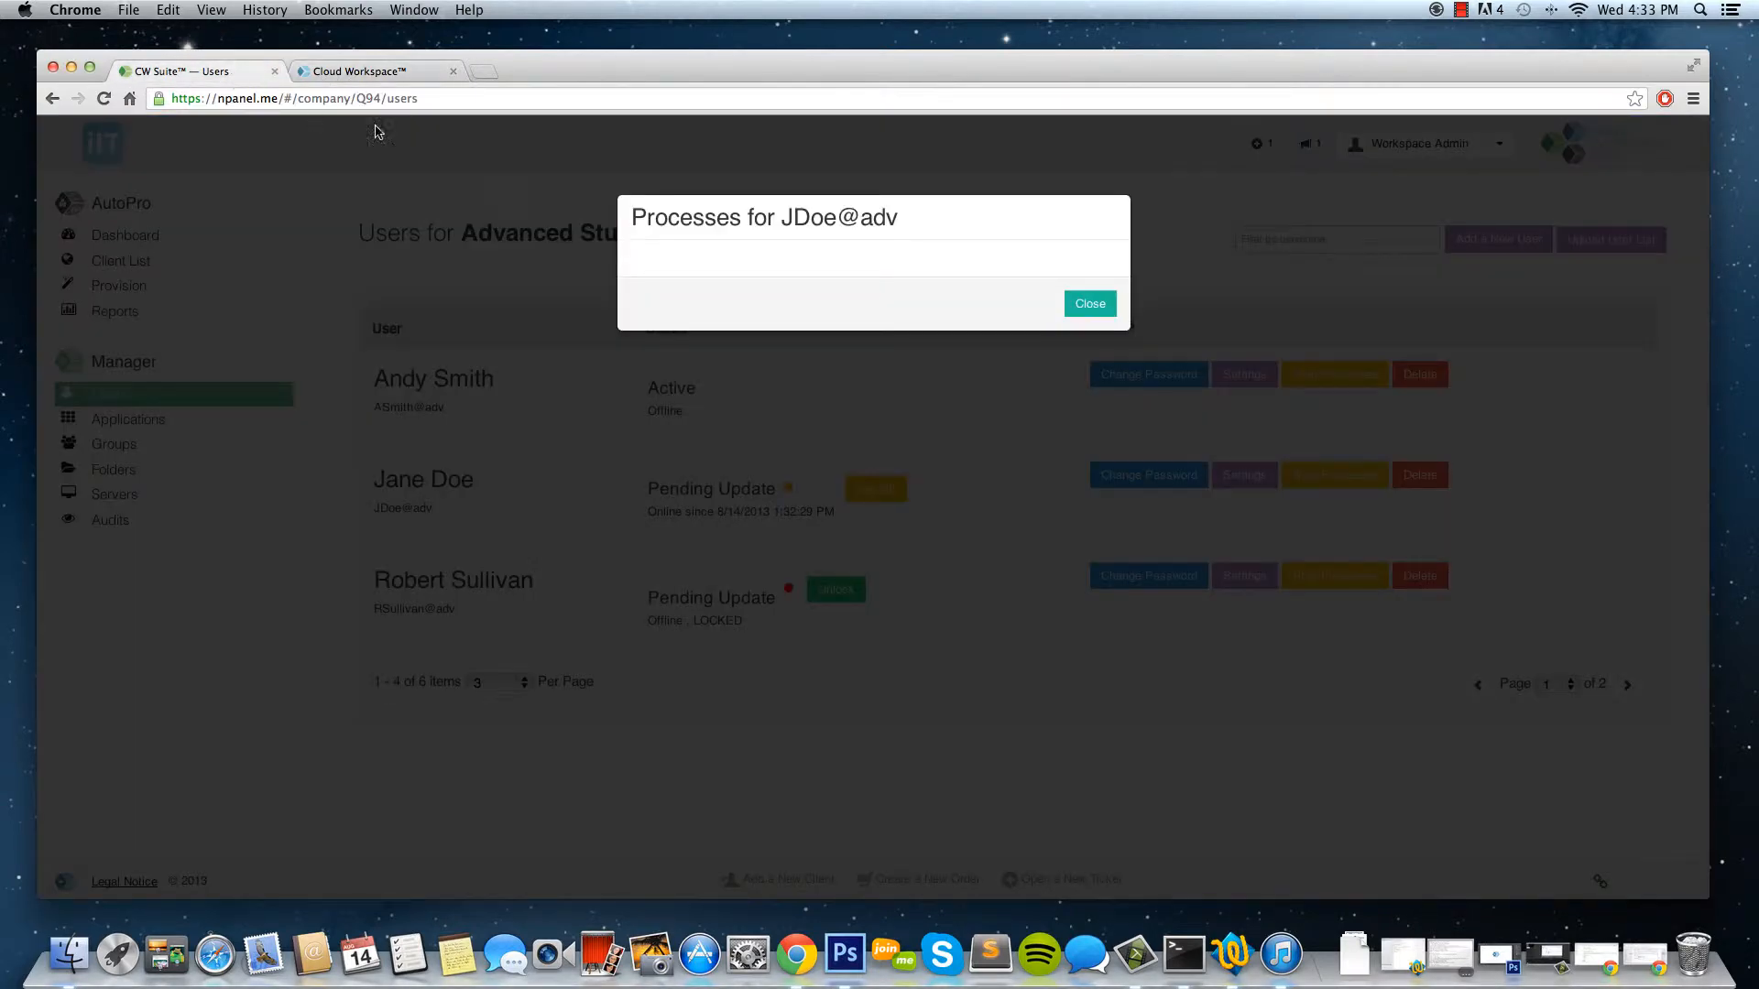
click(1098, 306)
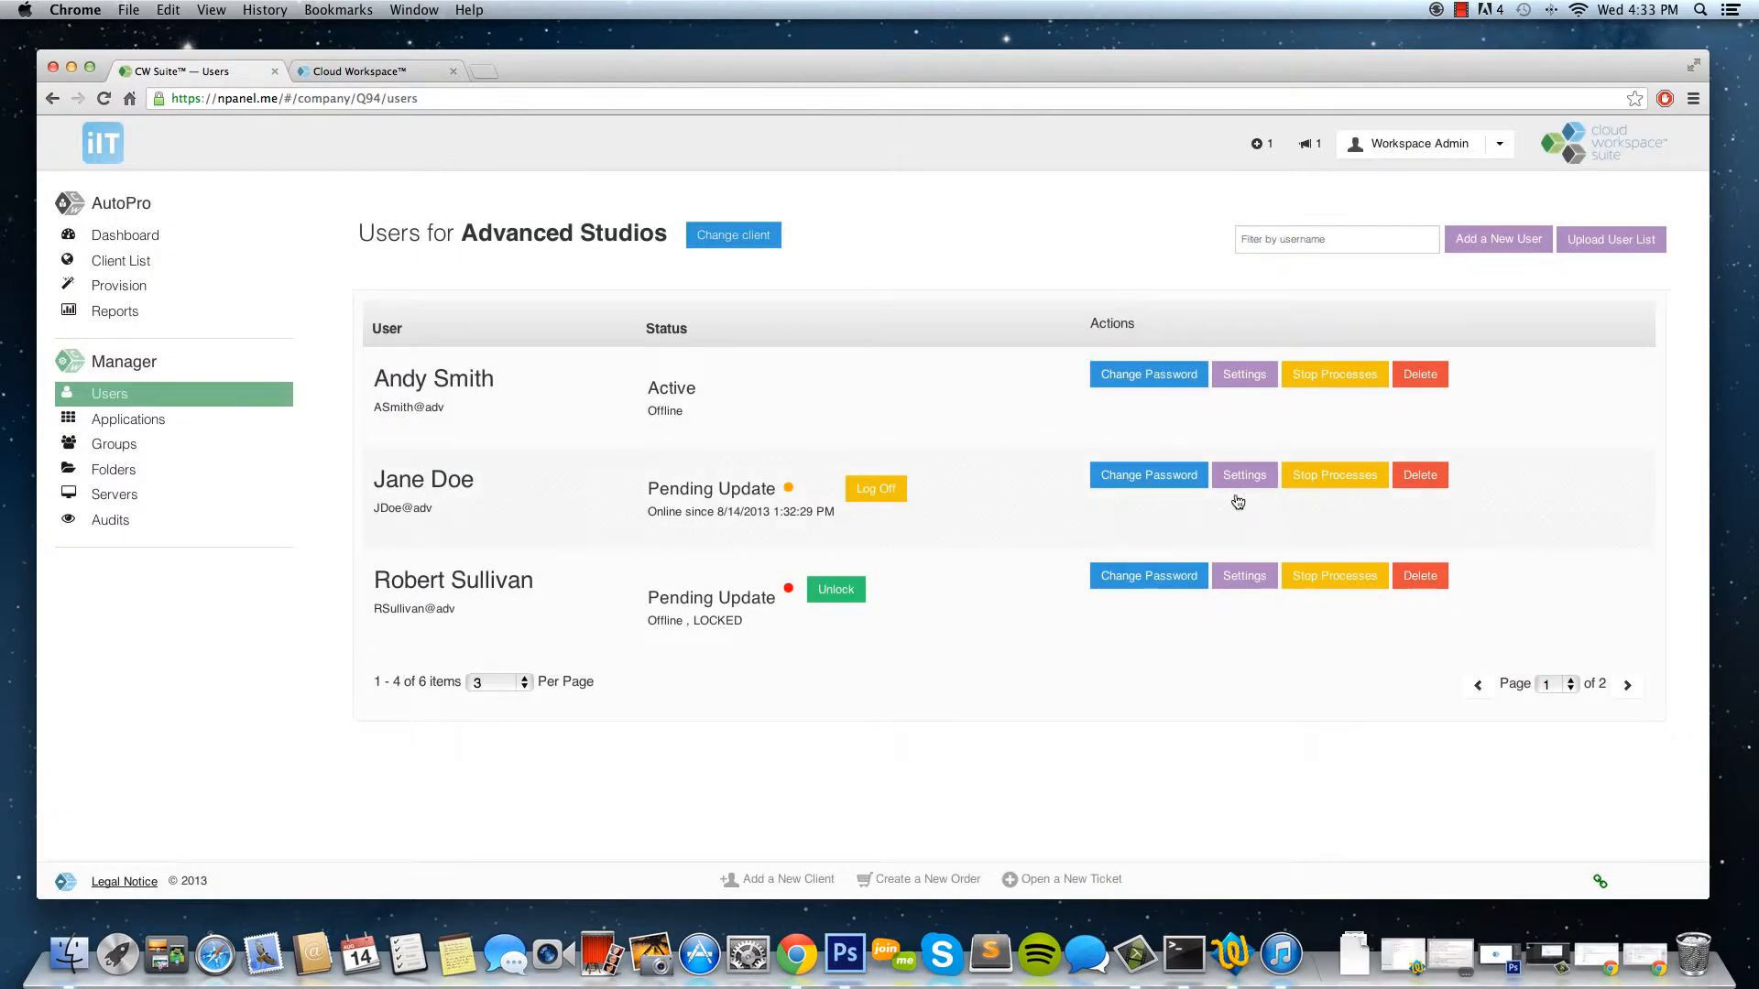
Try to remove Adobe Acrobat Reader and Adobe Fireworks and add QuickBooks Enterprise for the online user, and view the self-manage permissions.
click(1243, 478)
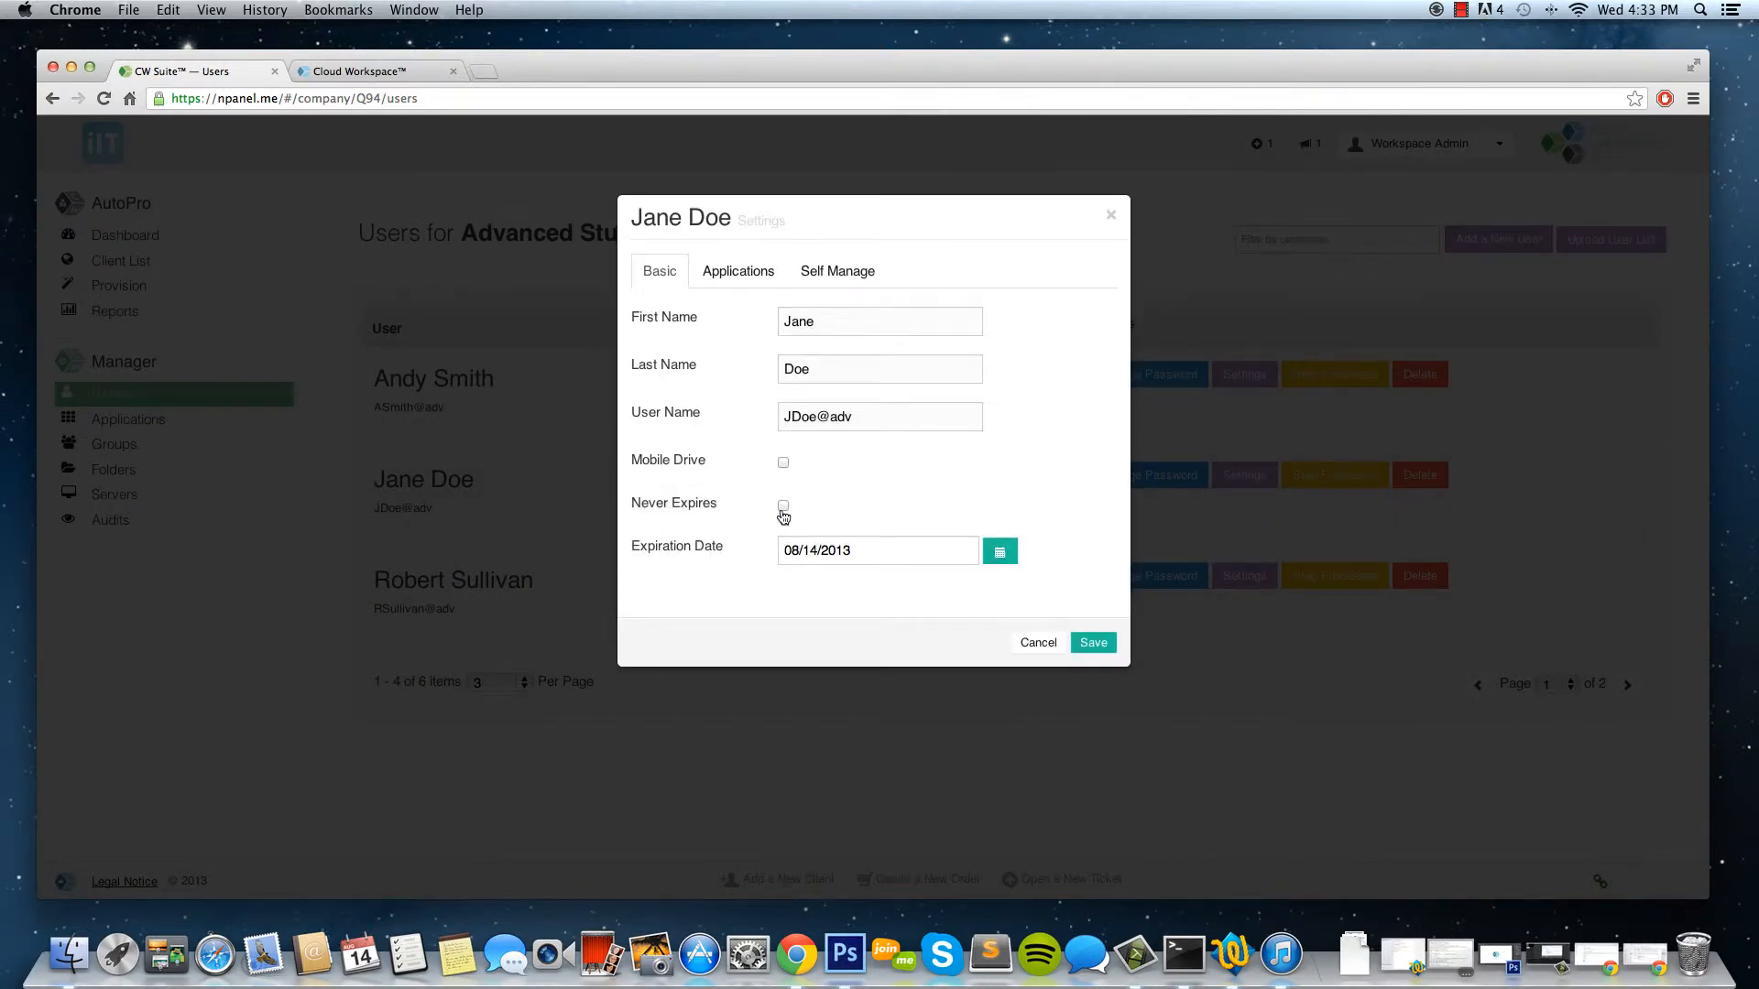
click(737, 272)
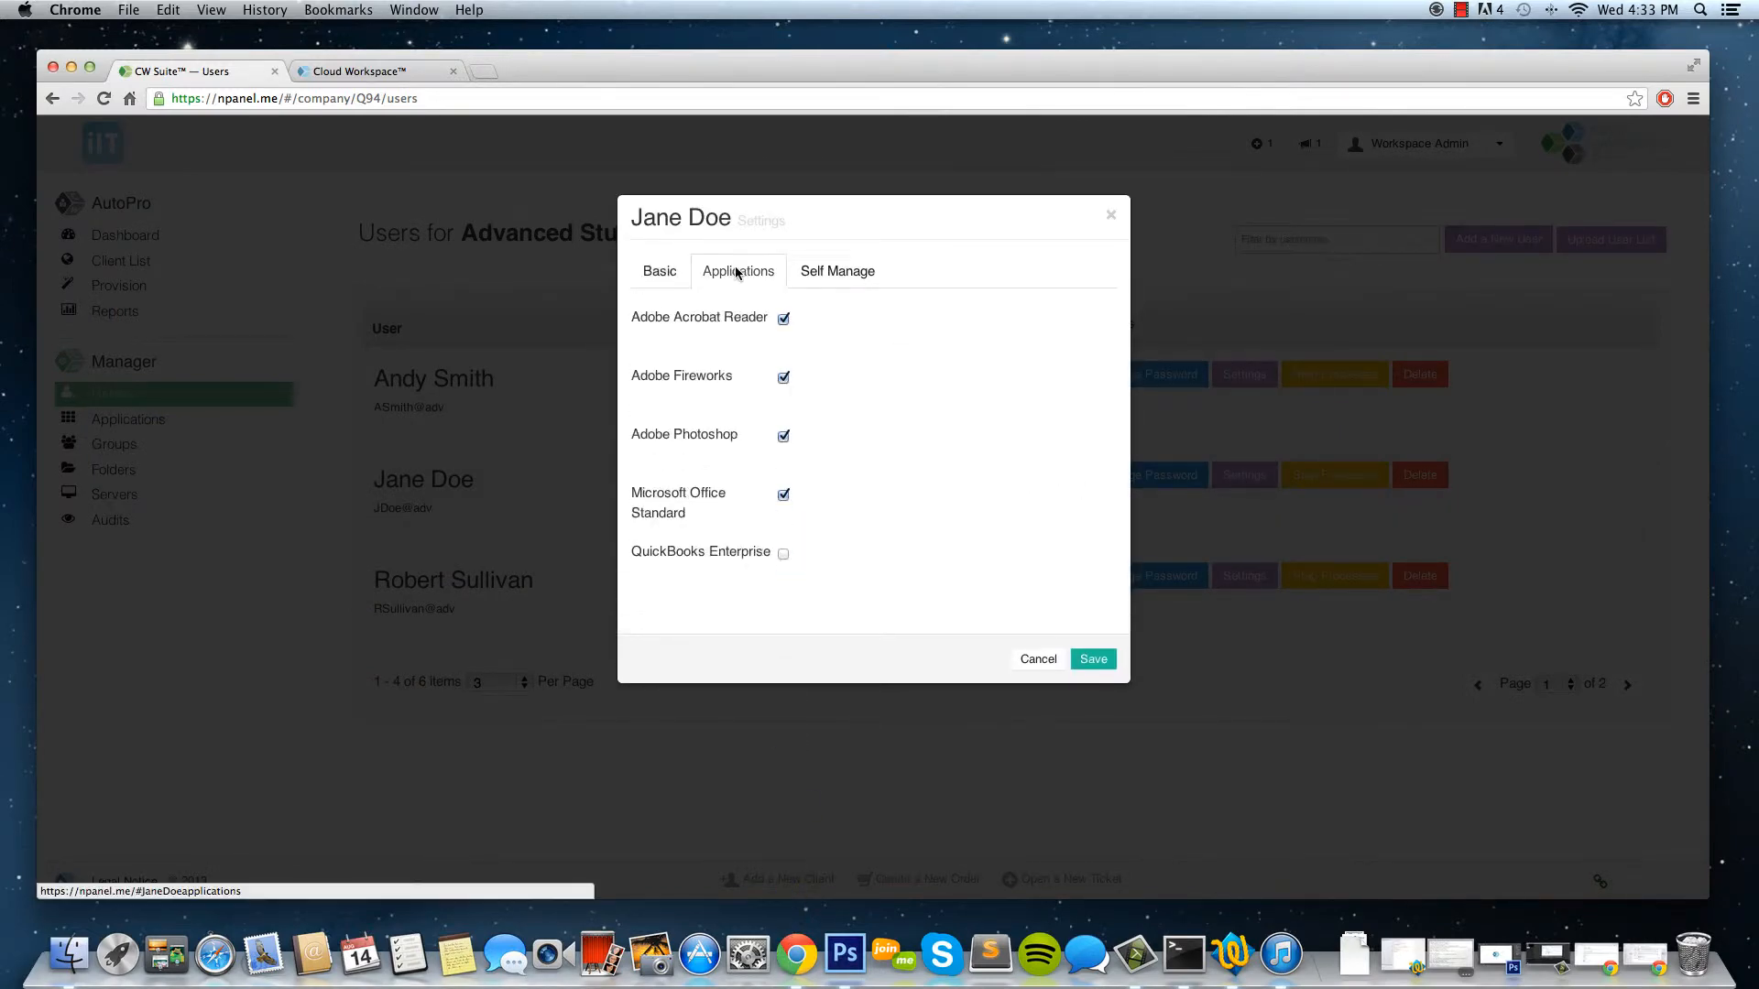
click(784, 319)
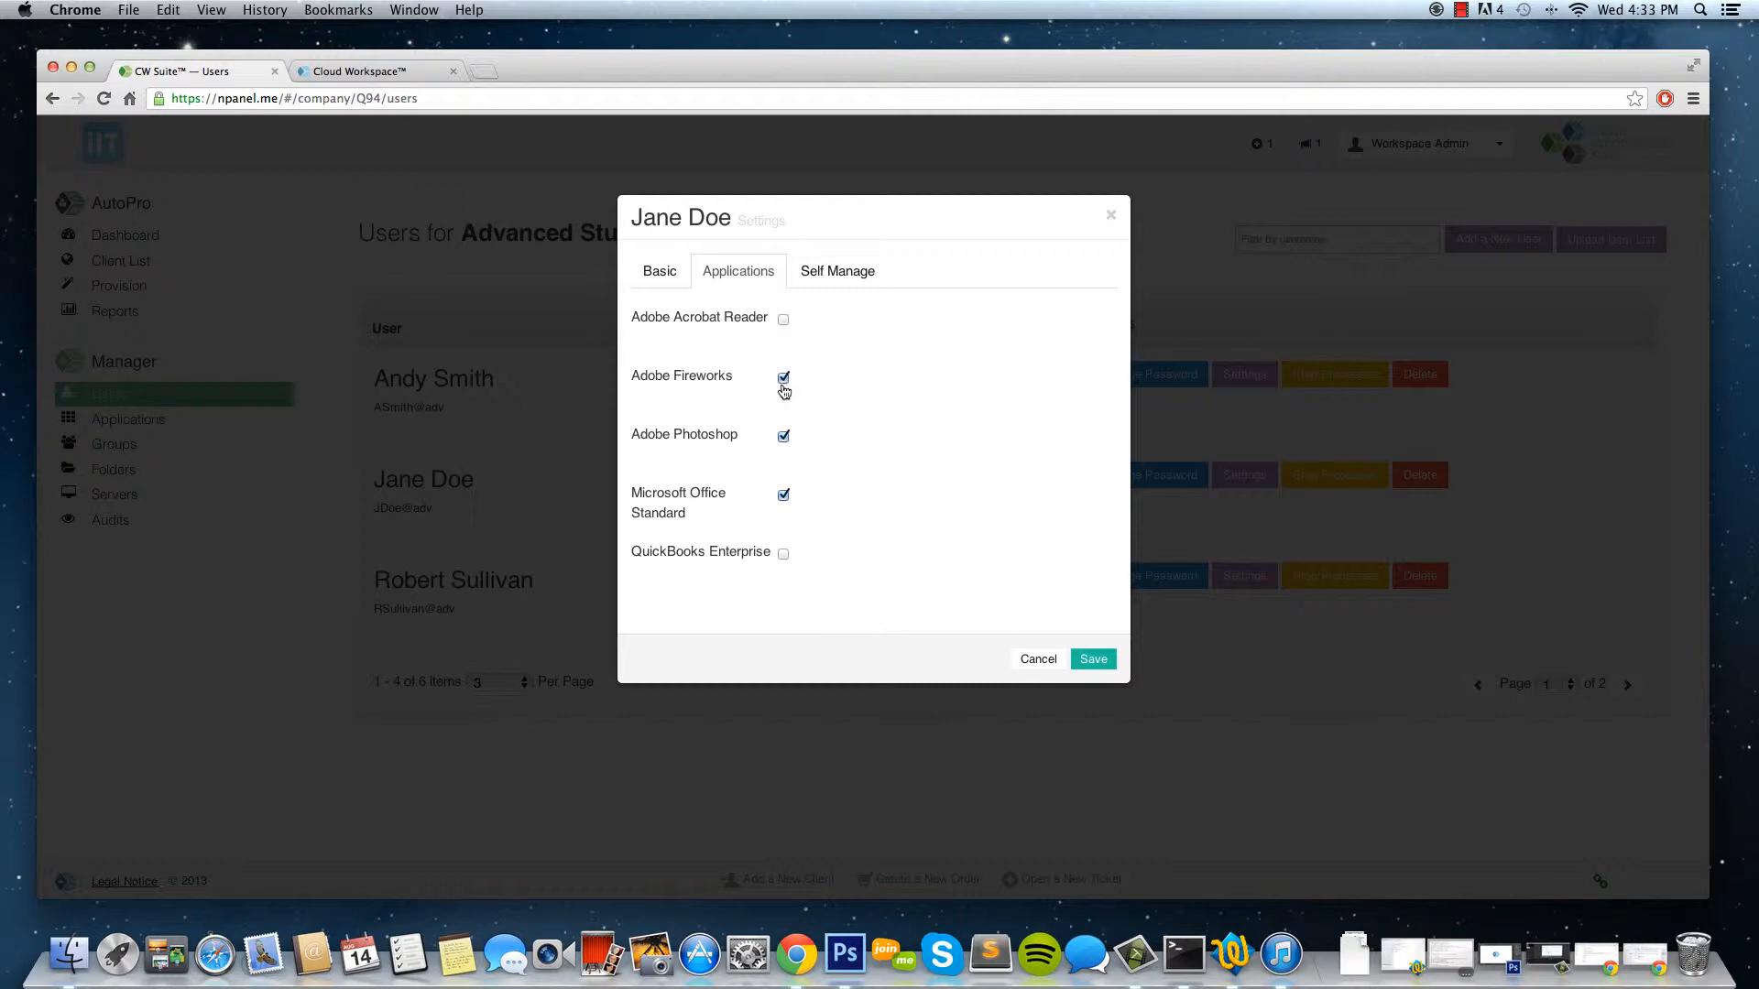
click(783, 379)
click(783, 554)
click(852, 273)
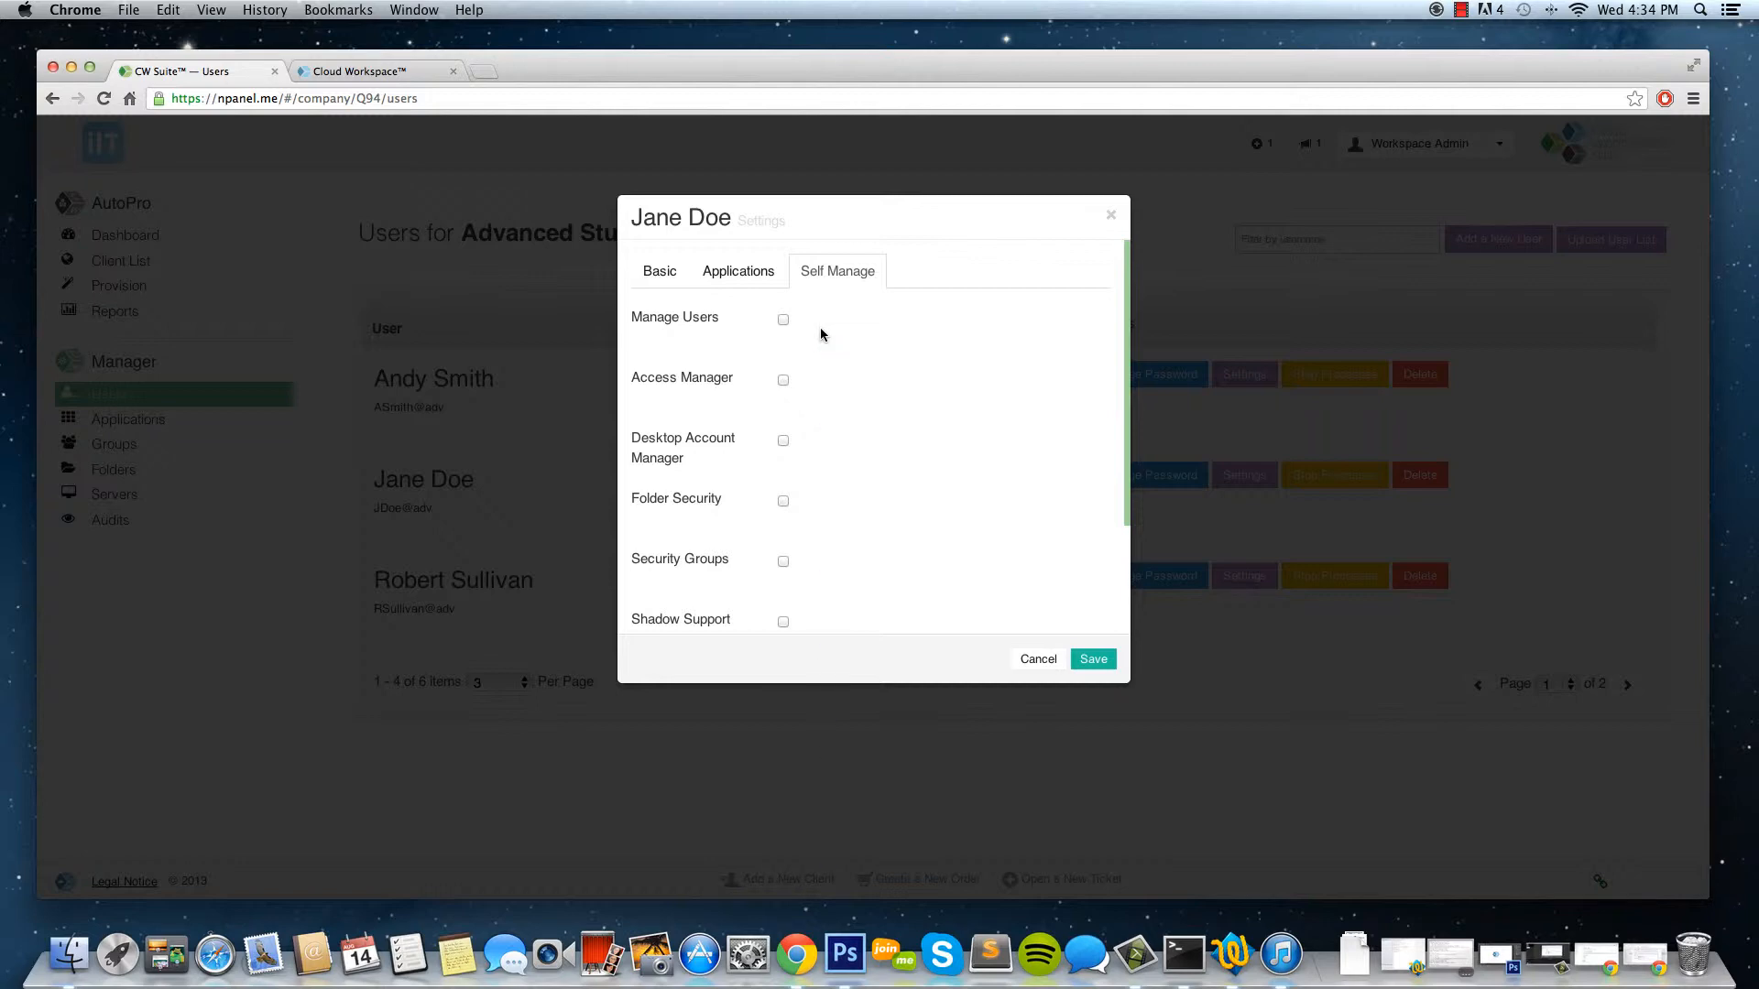
click(1114, 220)
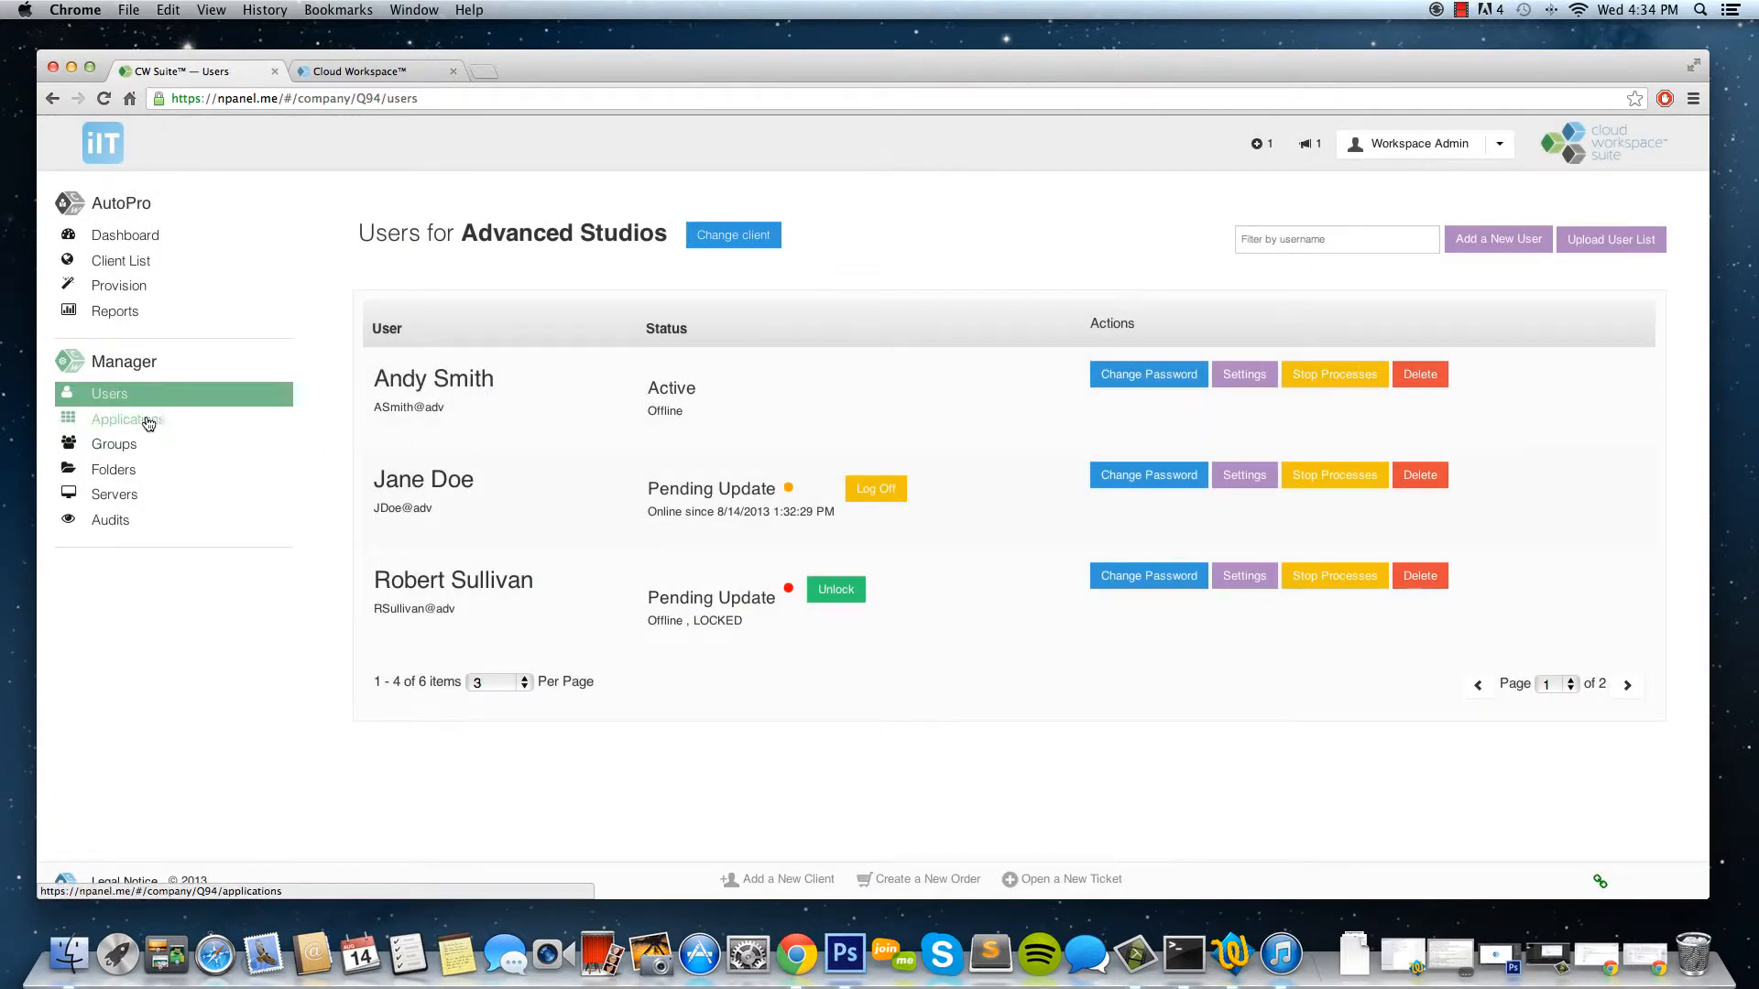
Try to add Foxit PhantomPDF Business to the installed applications of the client Advanced Studios.
click(148, 422)
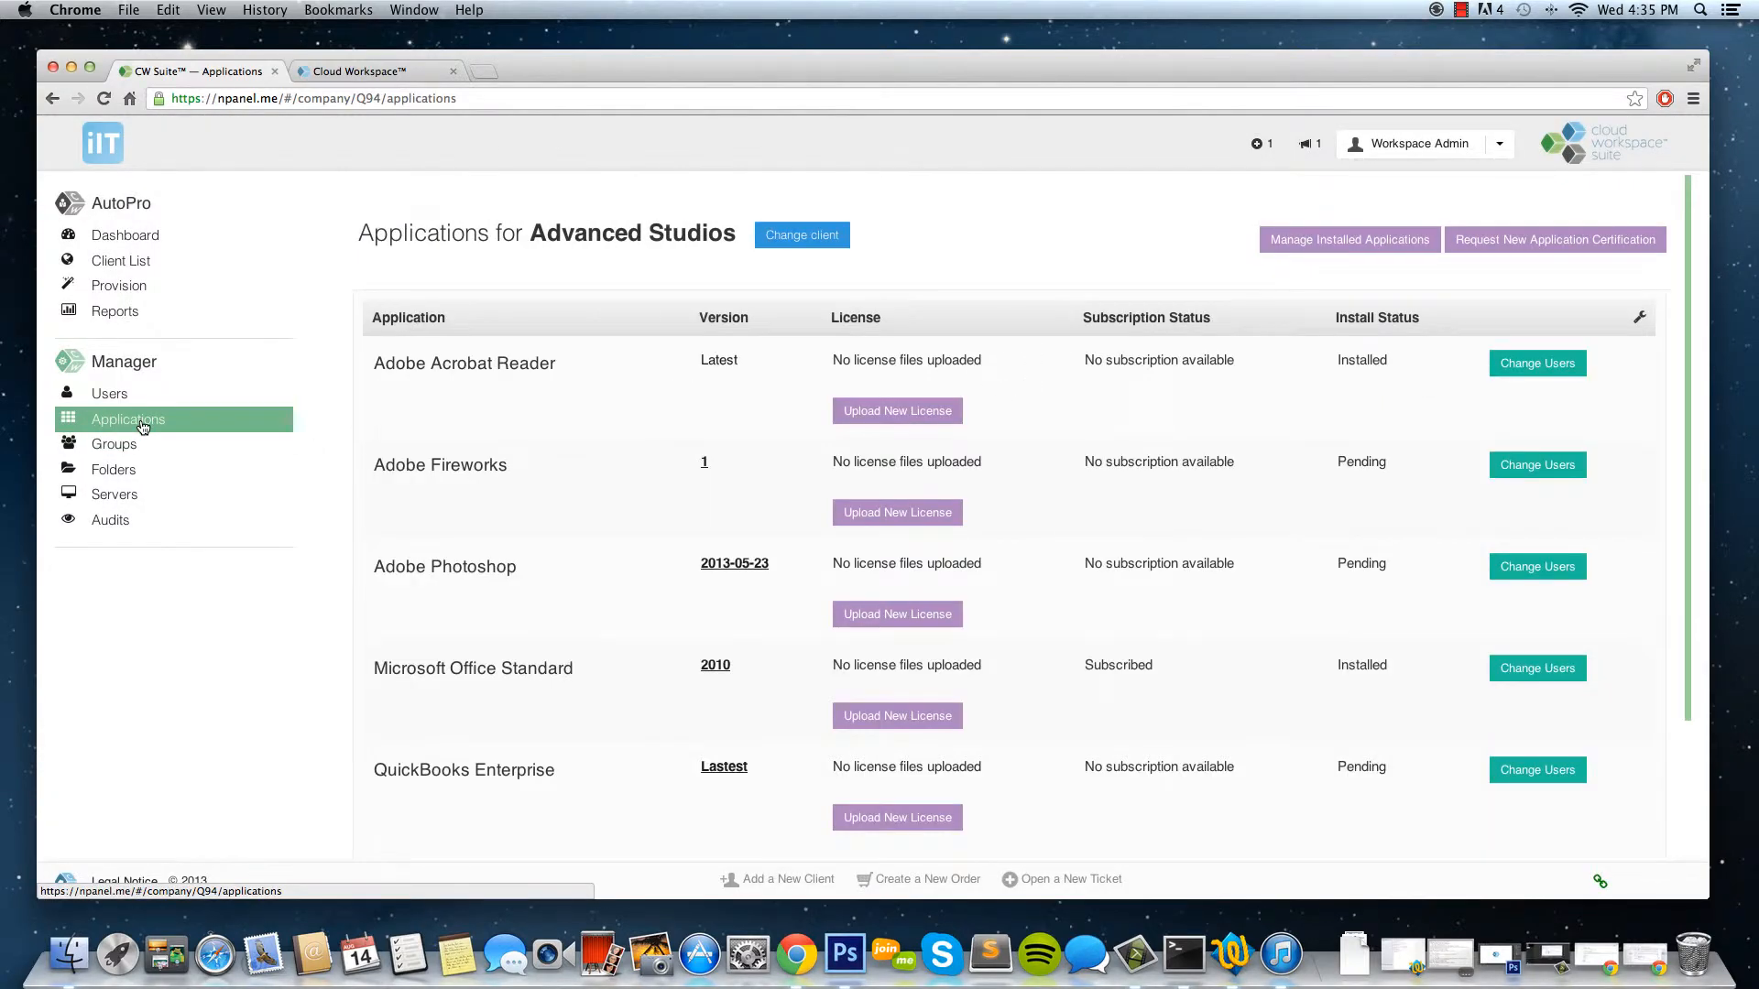
click(1312, 243)
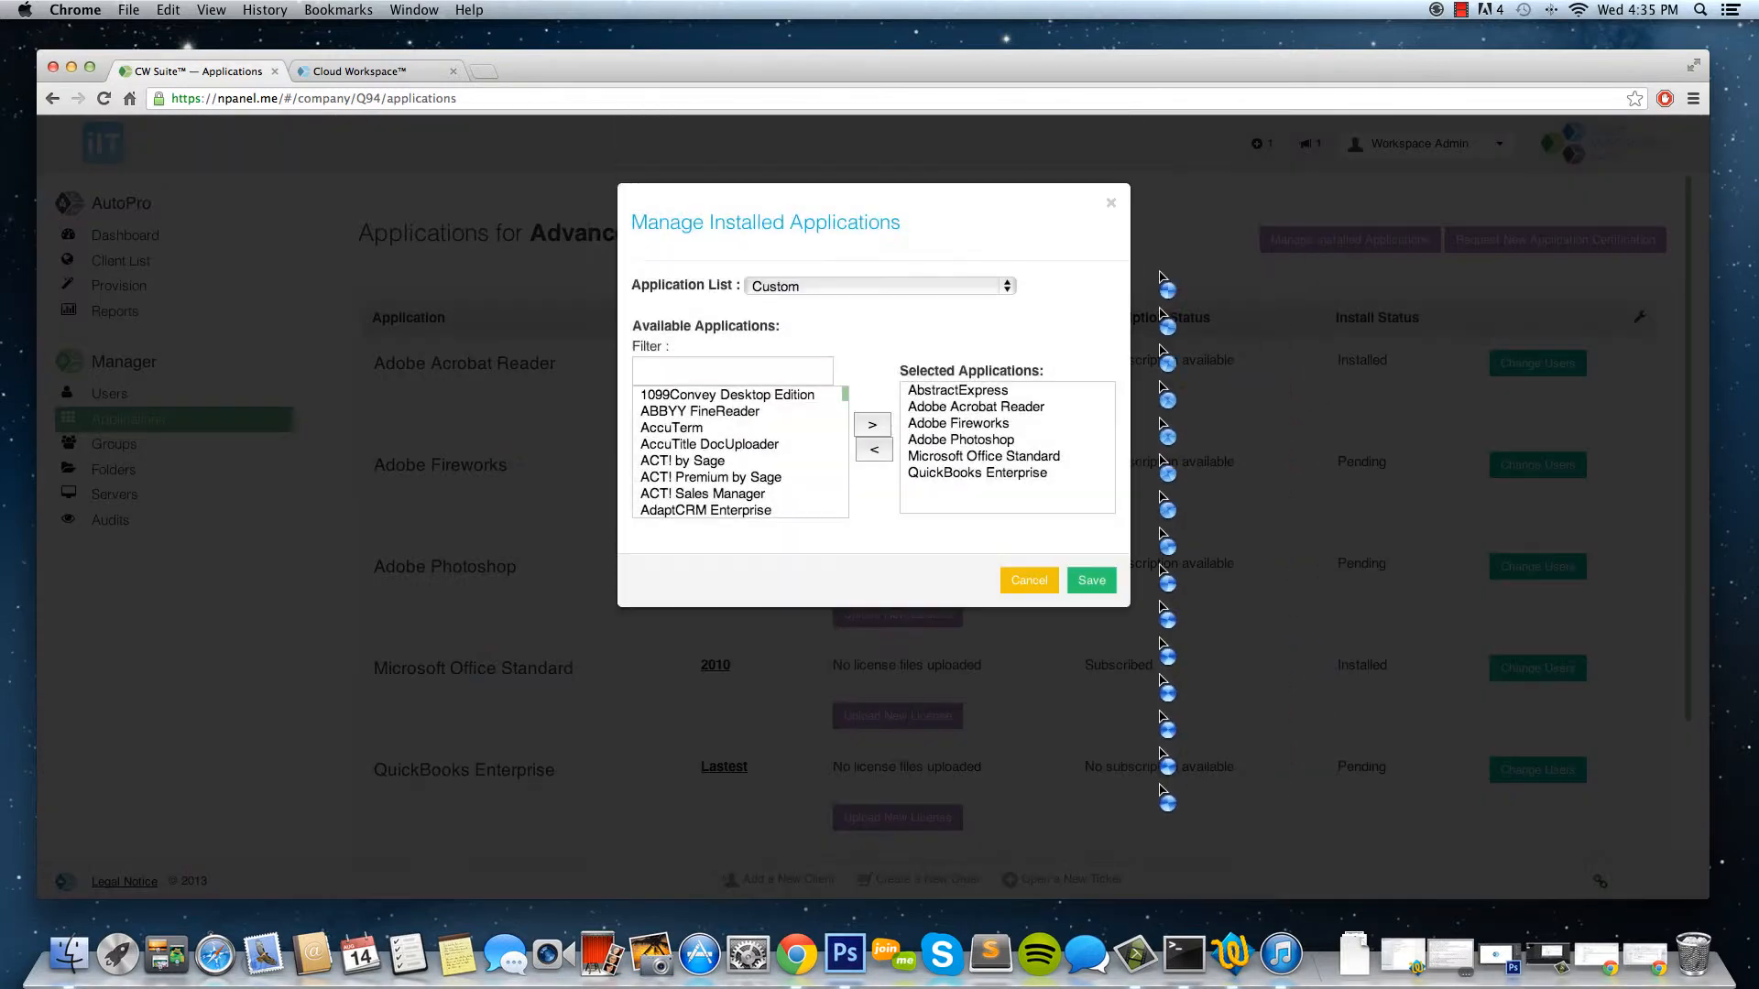
click(765, 458)
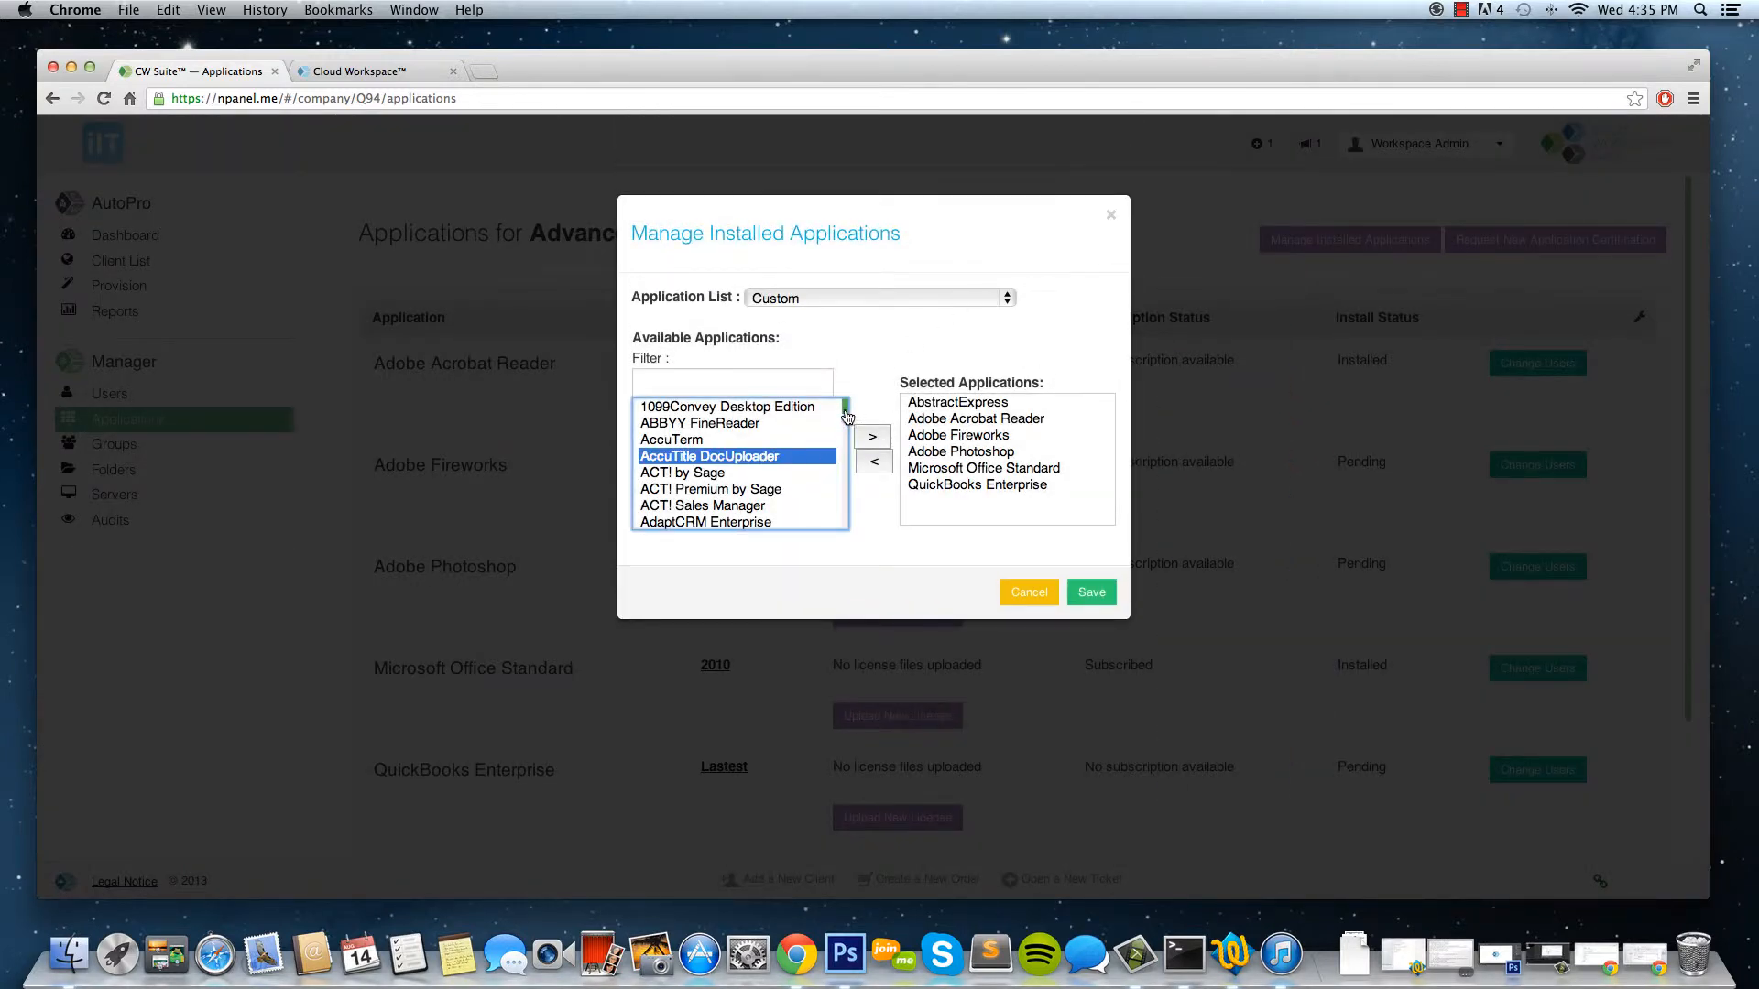
drag(846, 416, 845, 447)
click(742, 489)
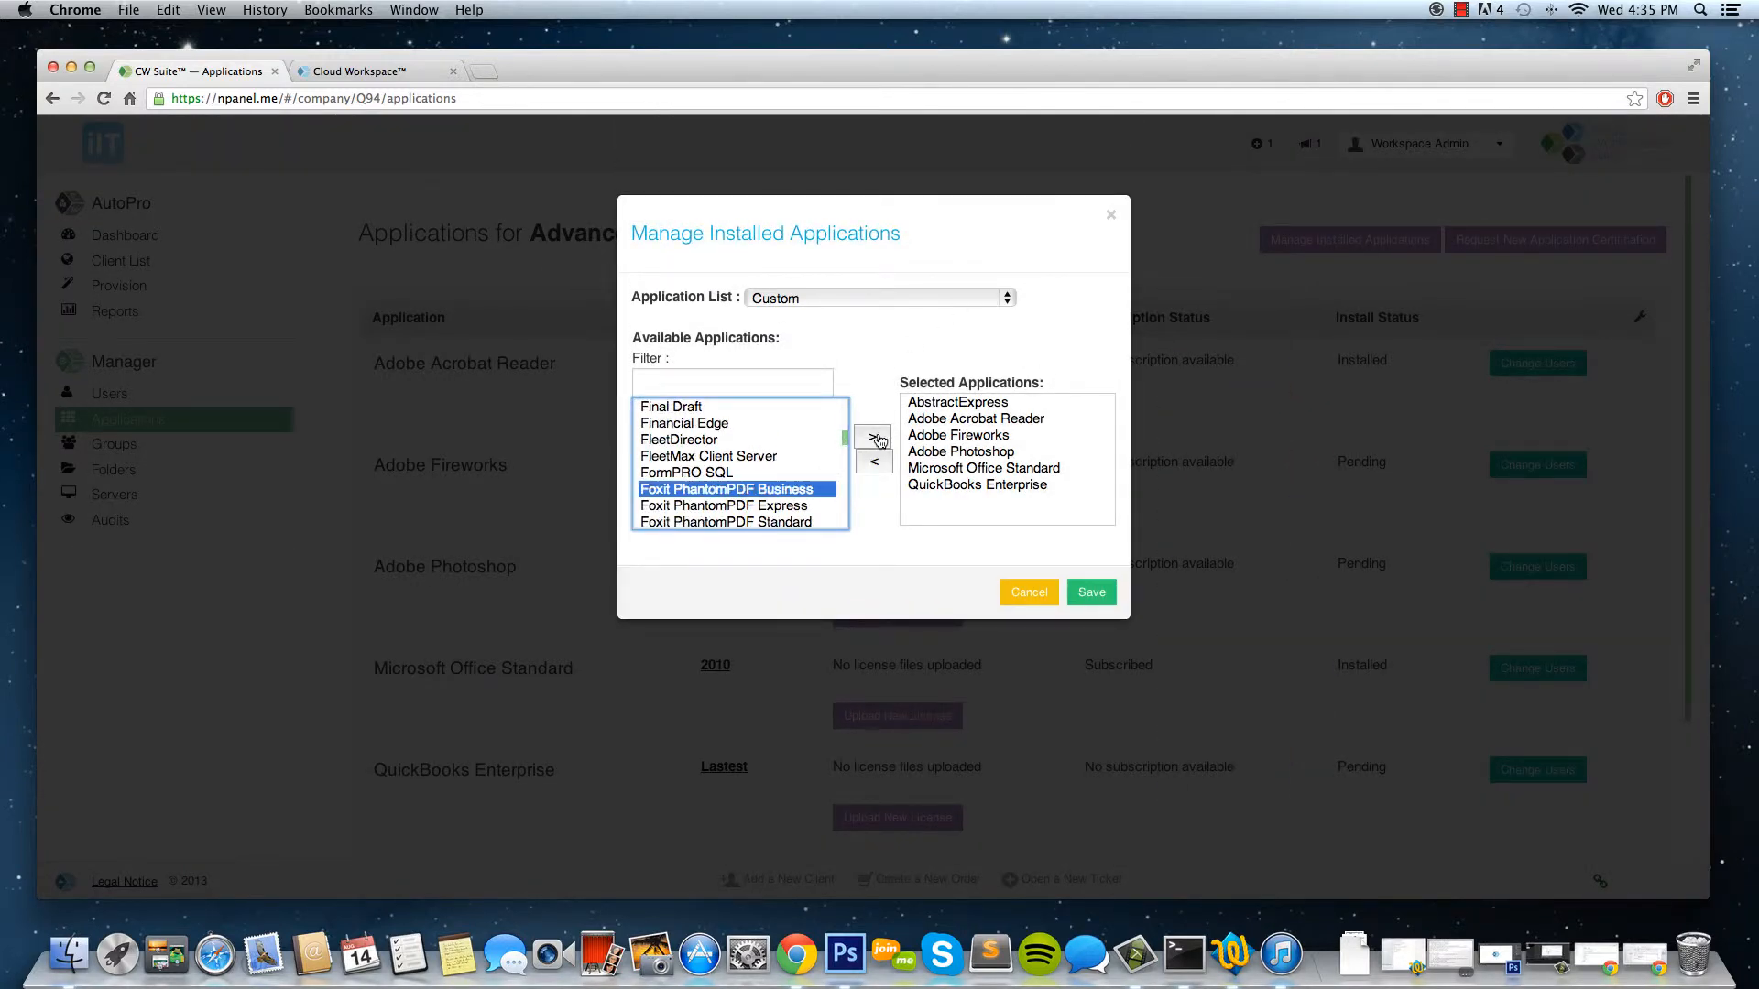
click(1110, 214)
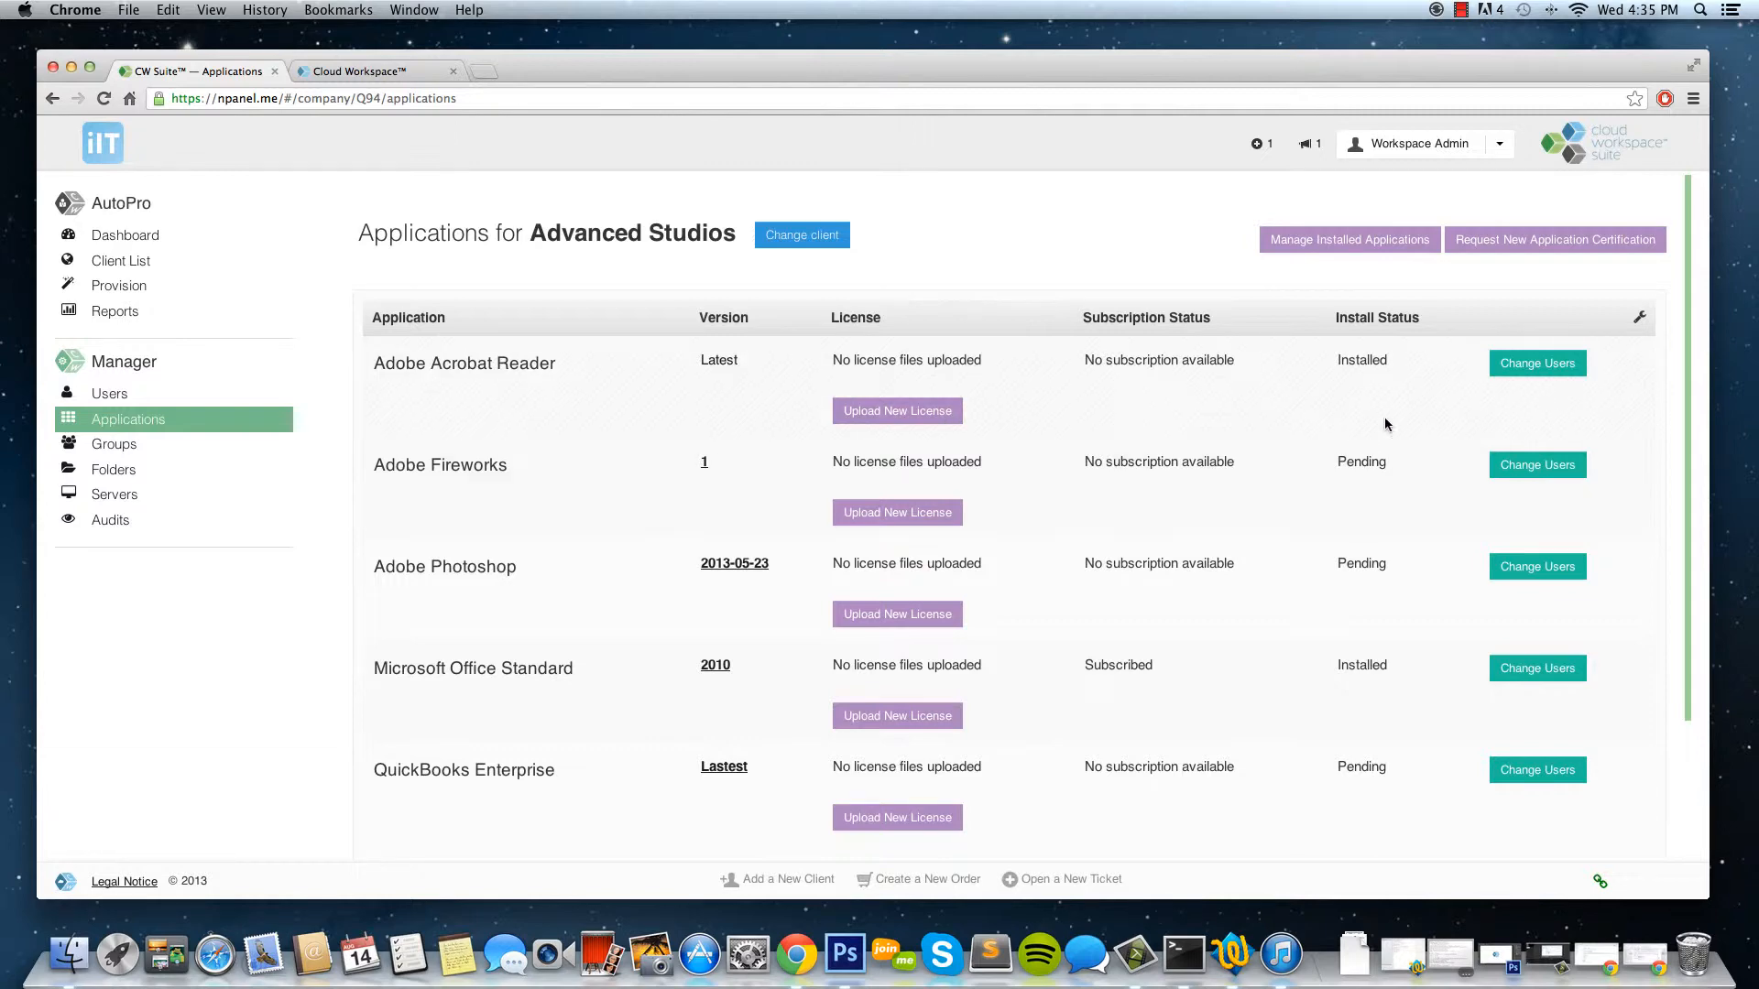
Try to remove Adobe Acrobat Reader from the desktops of the first two listed users.
click(1537, 363)
click(879, 327)
click(879, 289)
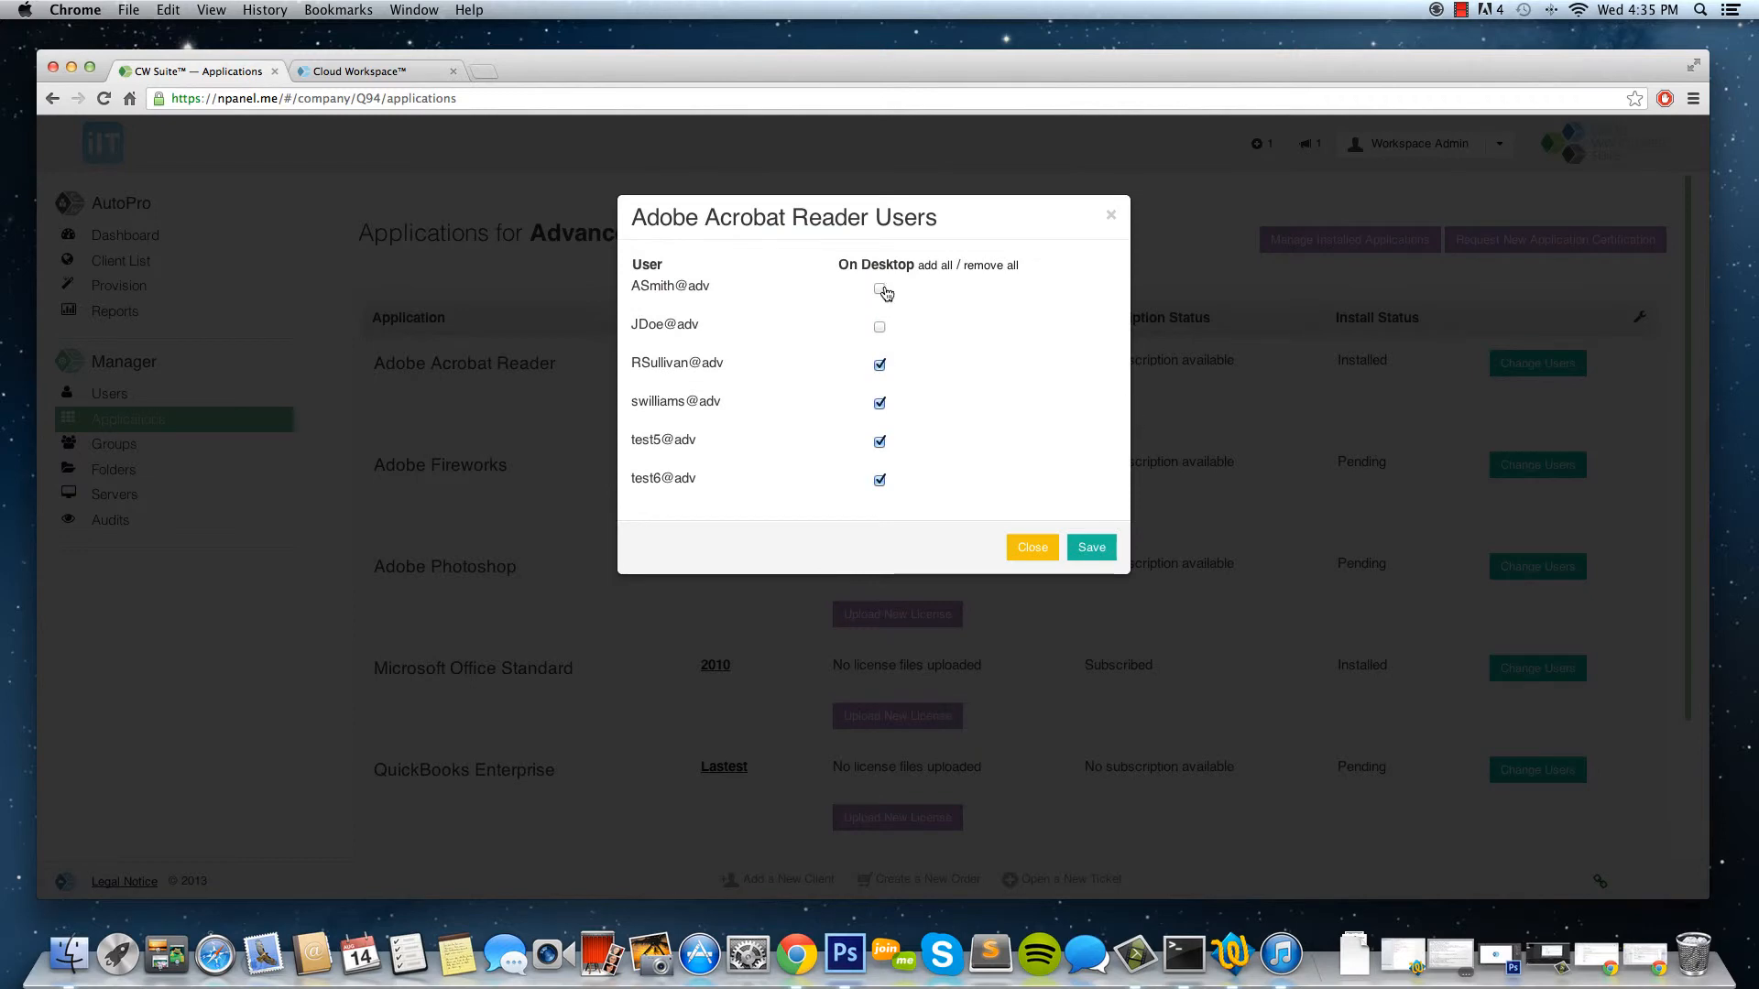
click(1033, 547)
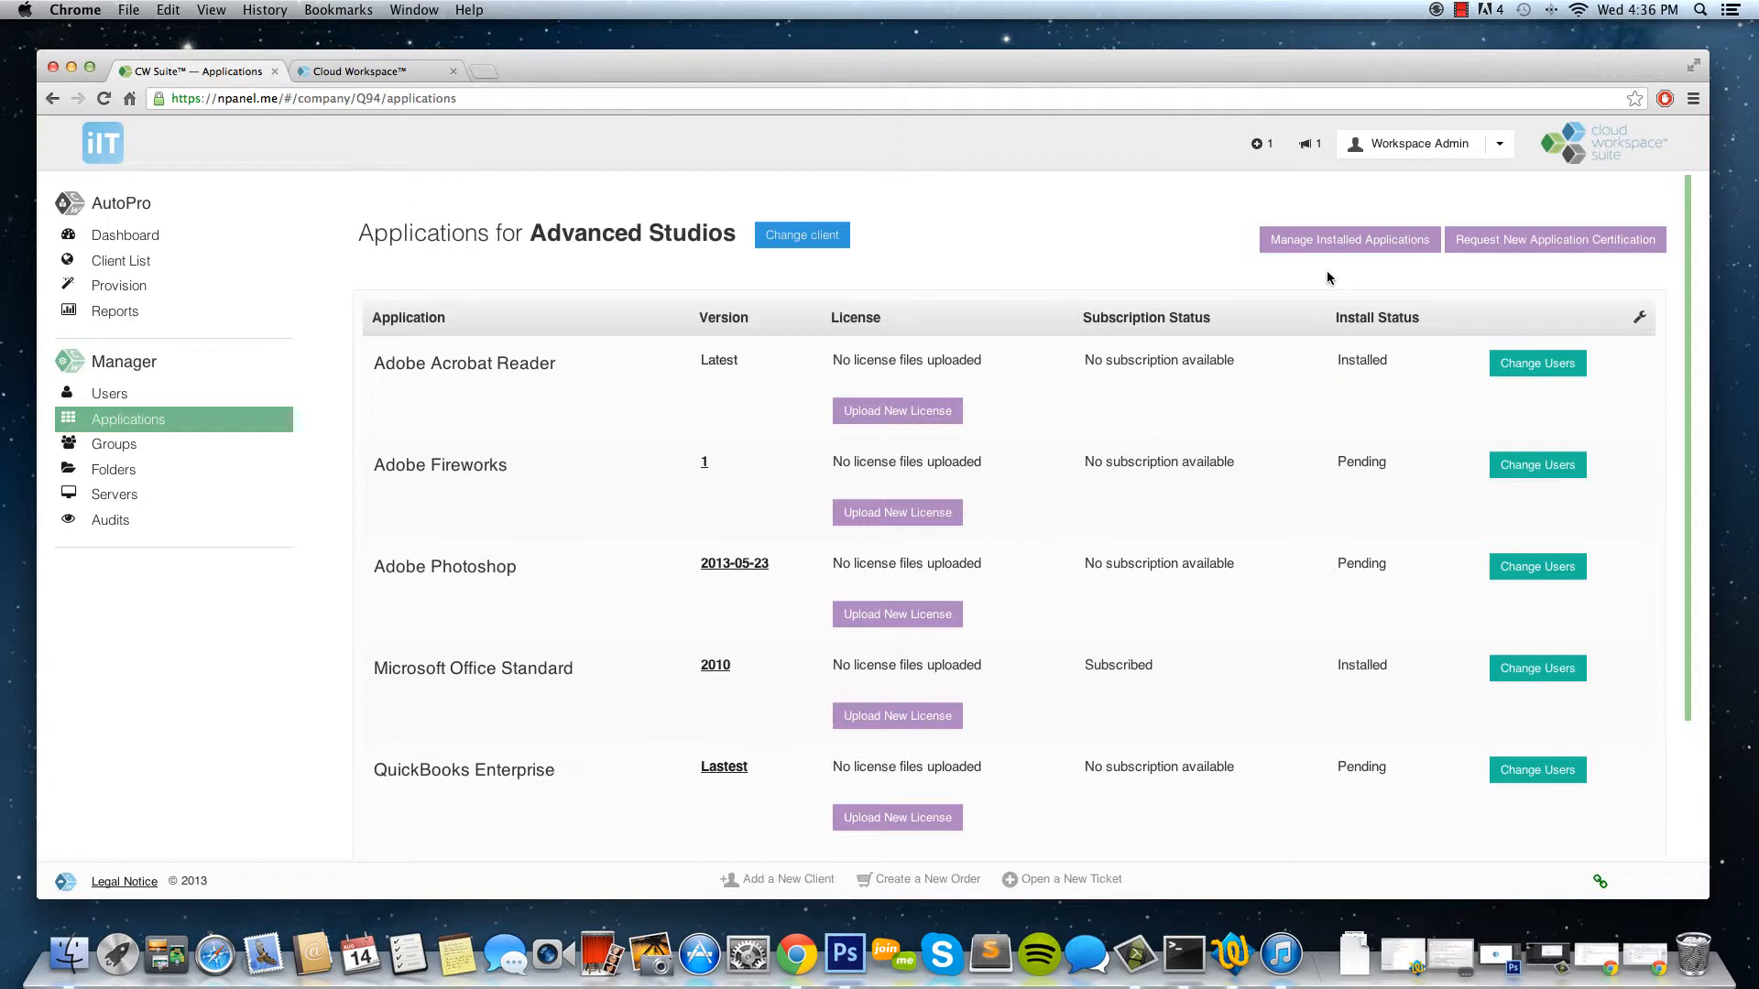
Create a security group named Marketing for Advanced Studios.
click(181, 457)
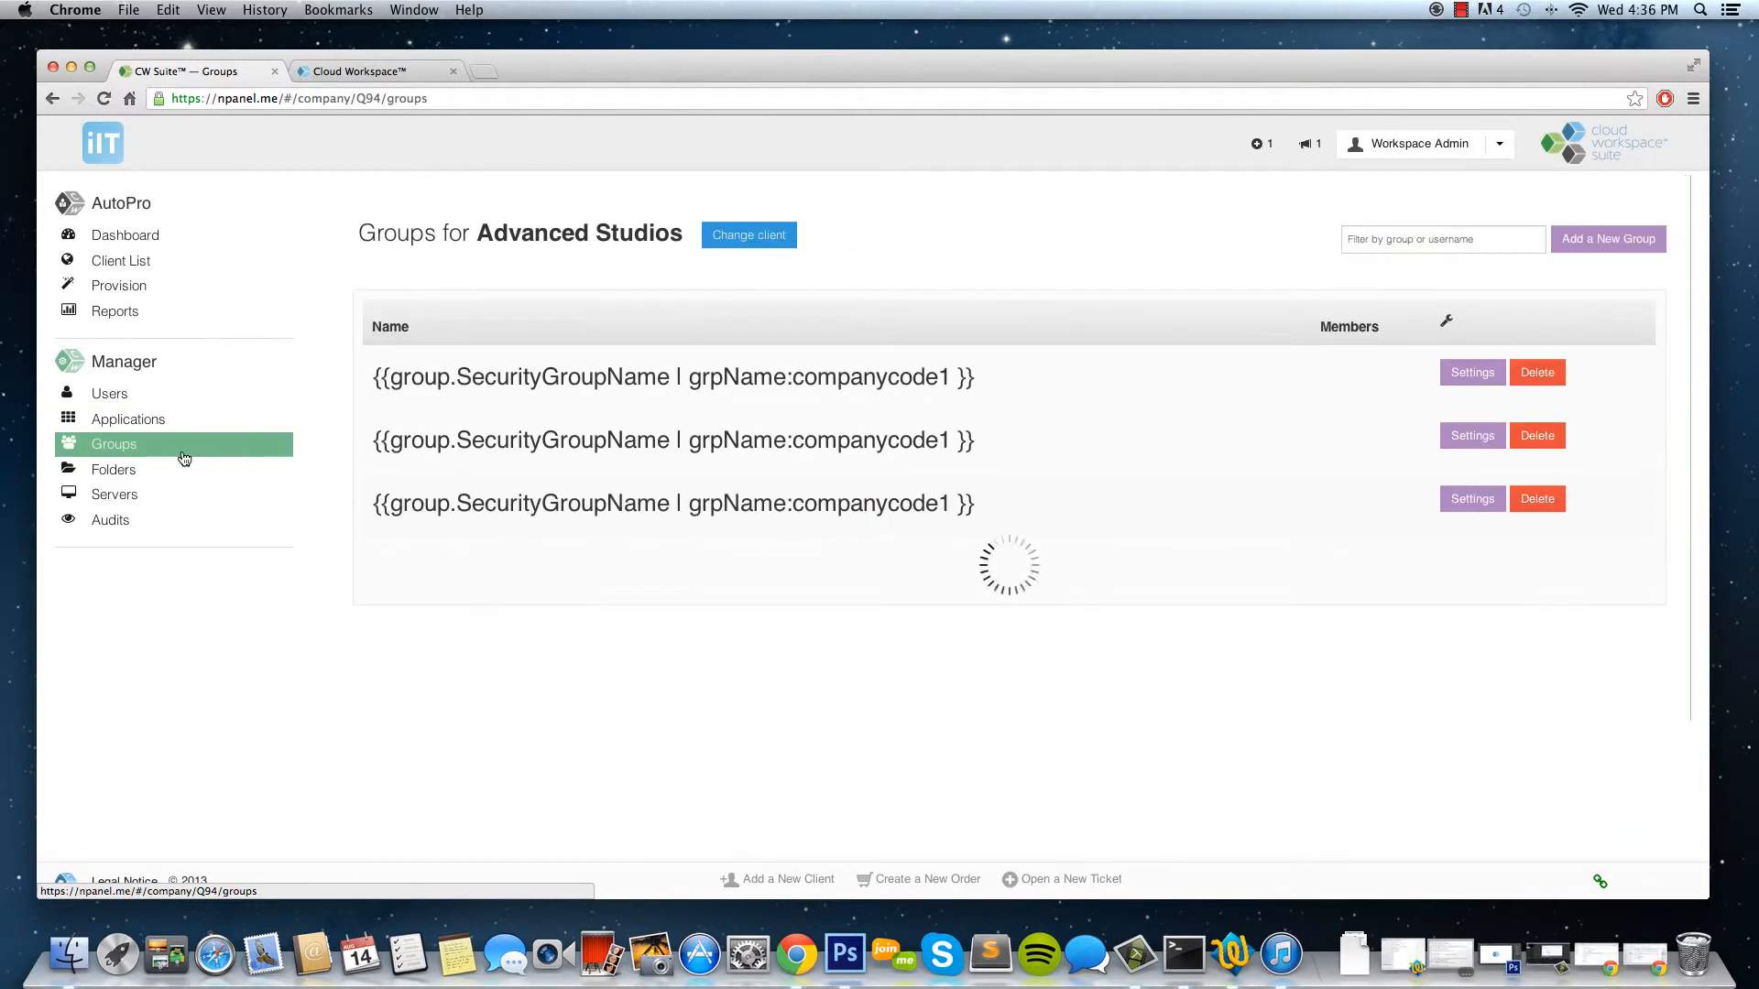
click(1601, 240)
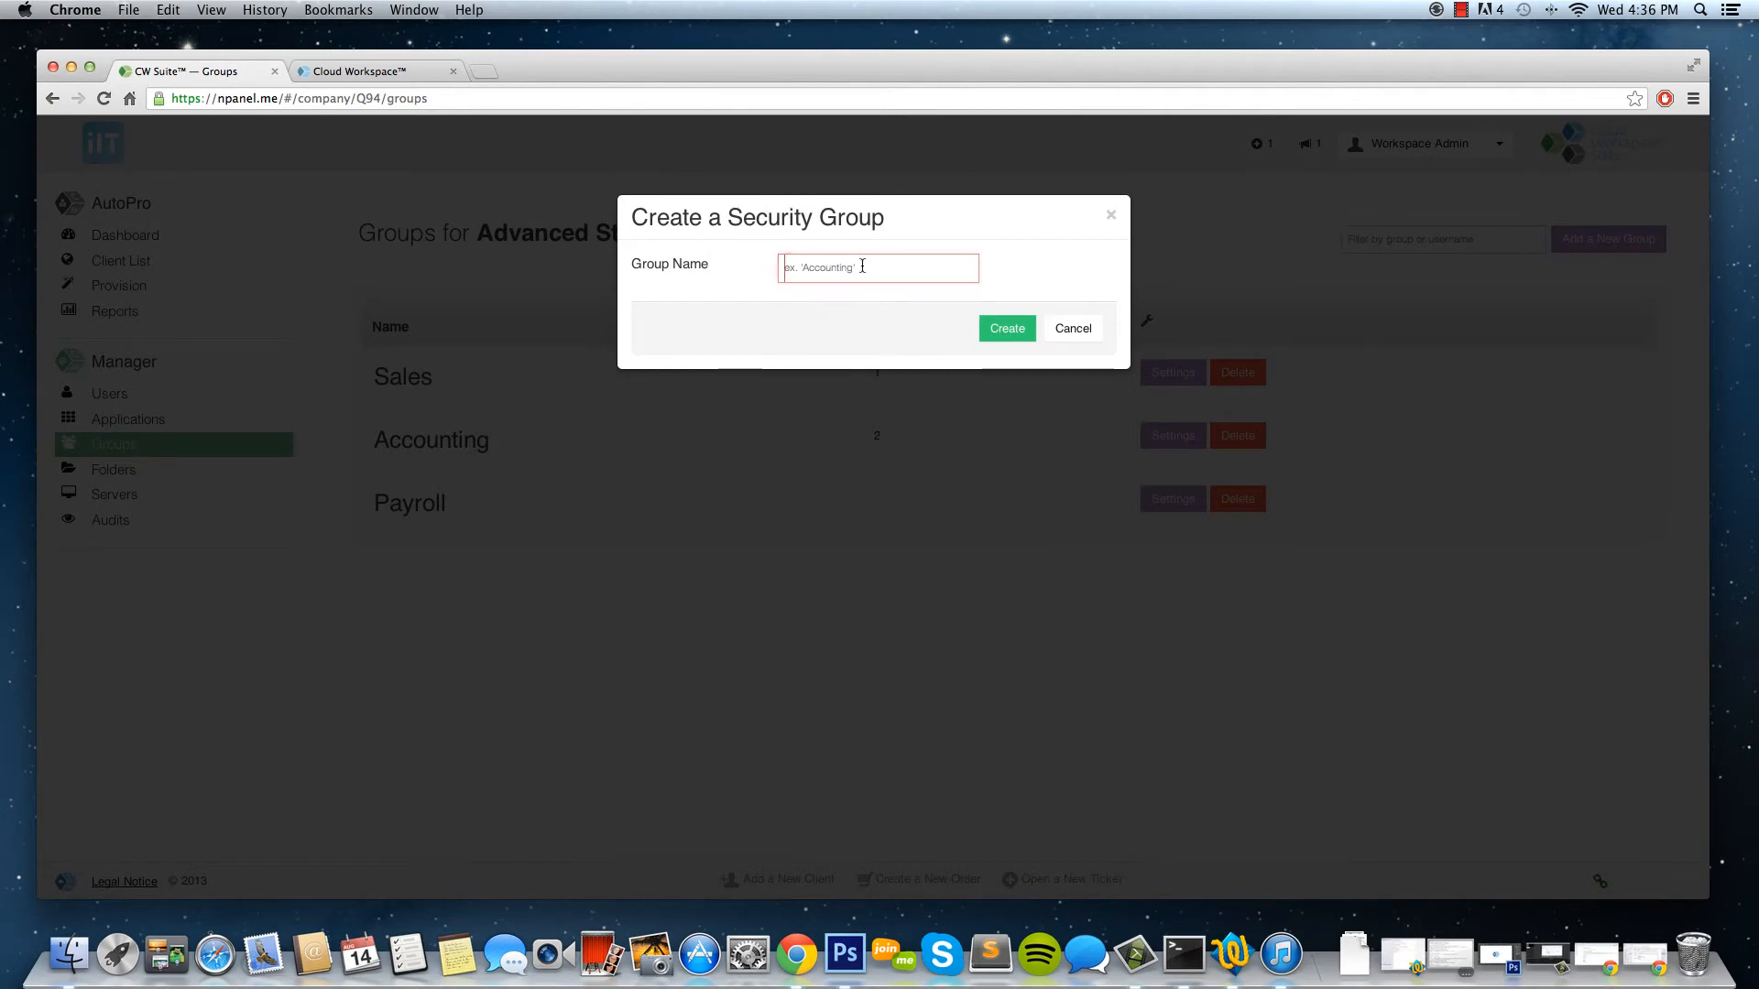
text(Marketing)
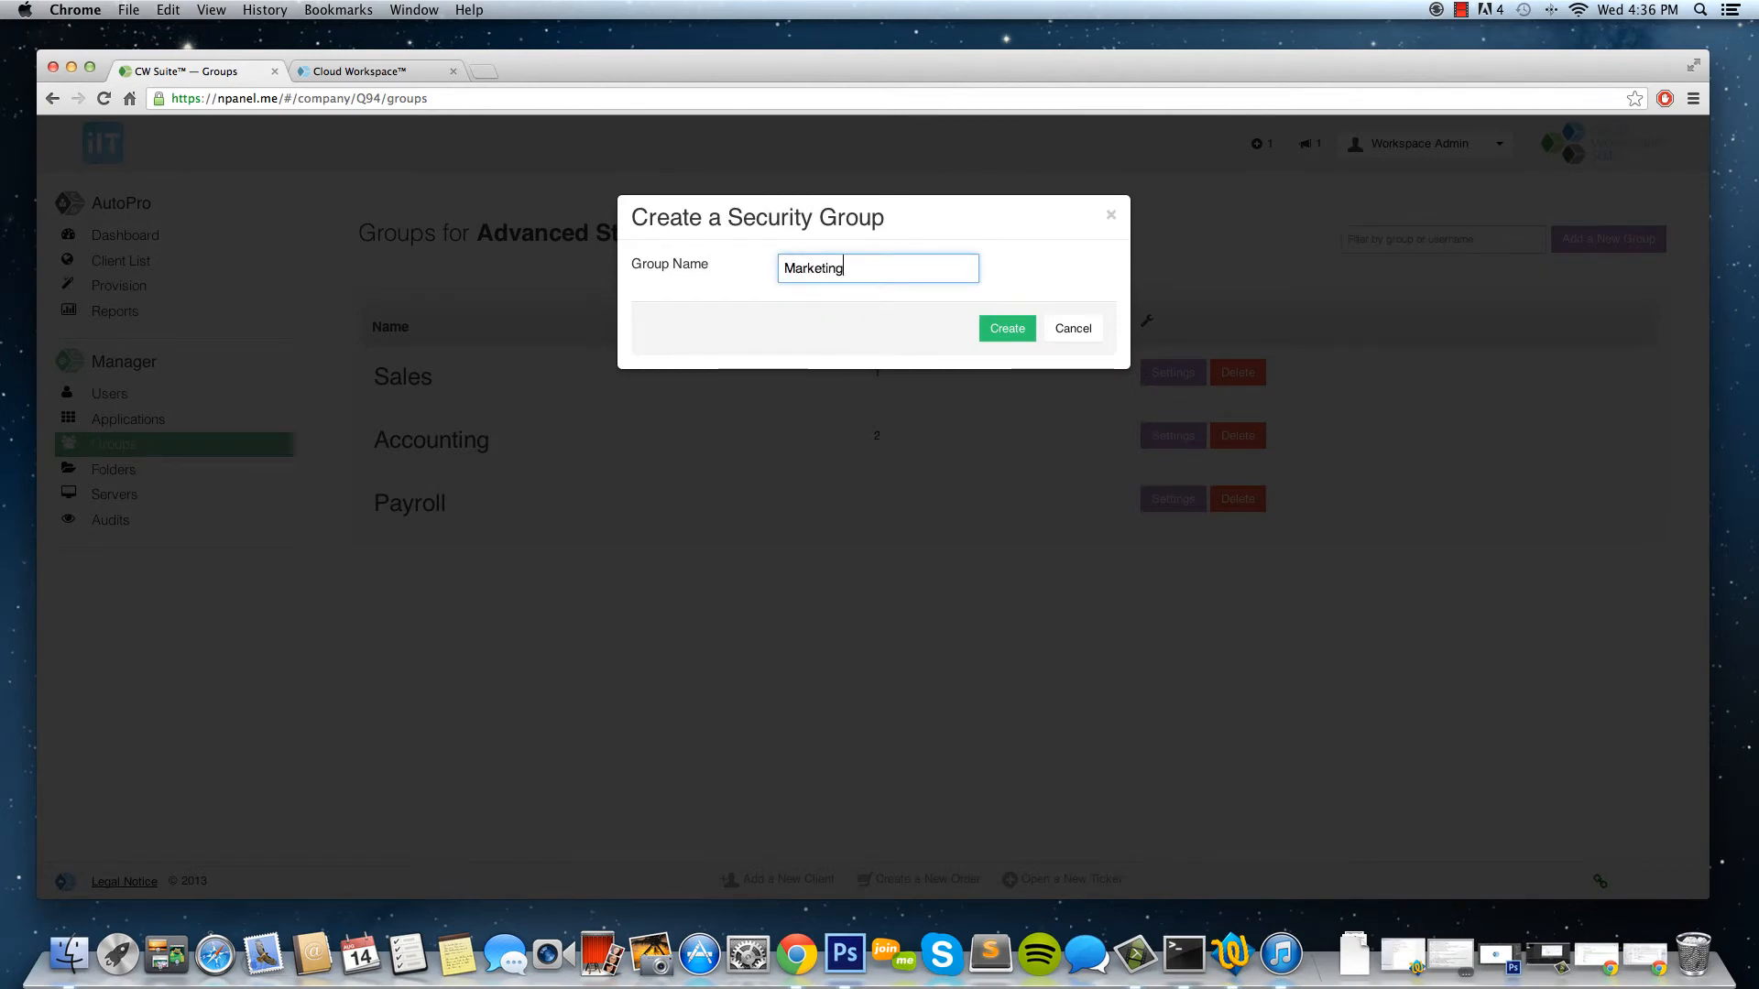
click(1020, 332)
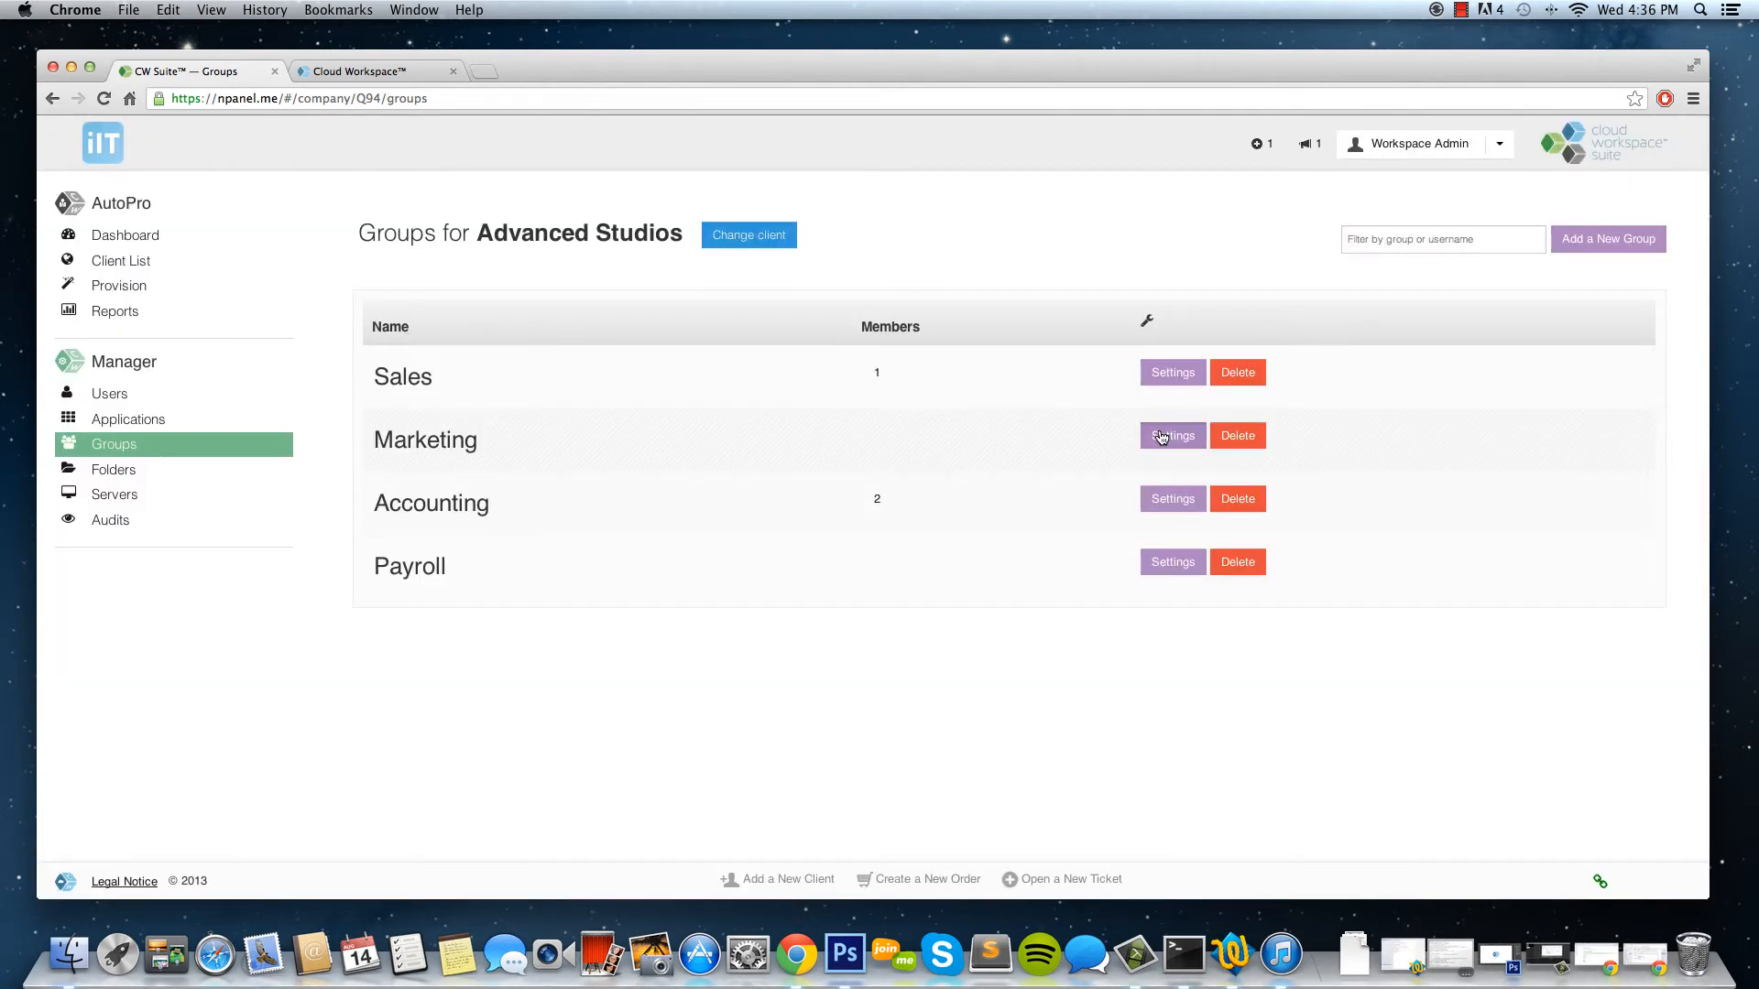
Add the second and third available users as members of the Marketing group and apply the change.
click(1162, 438)
click(699, 404)
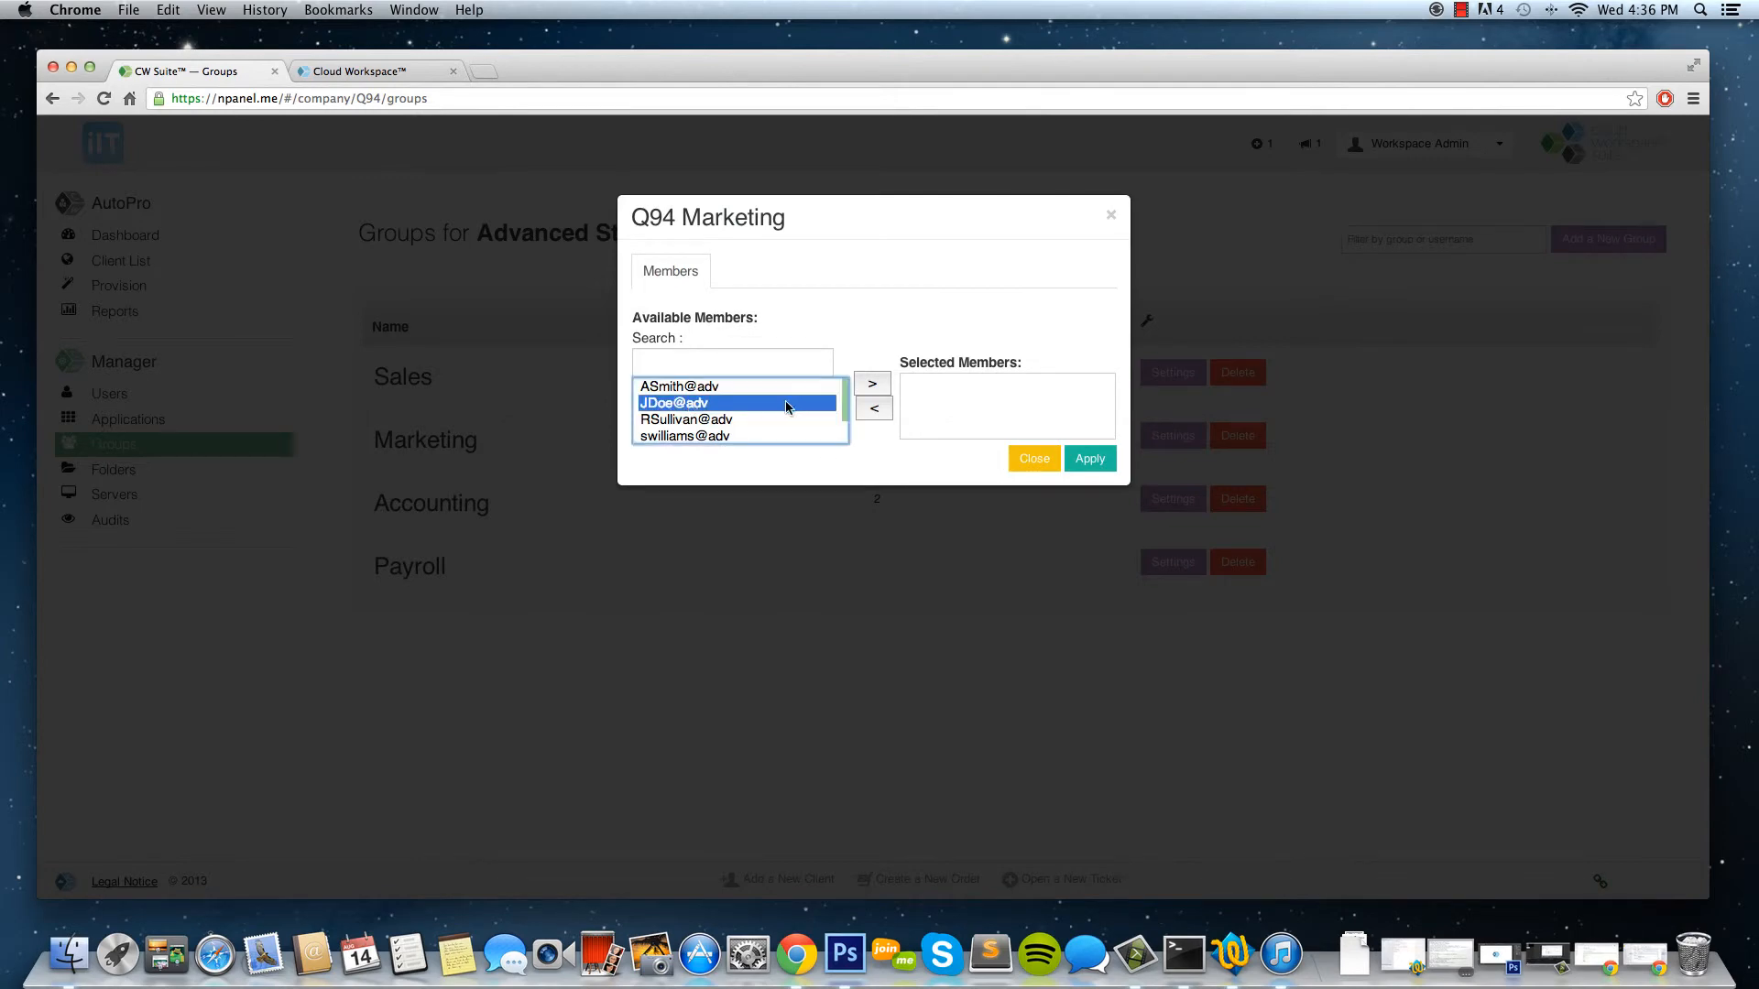
click(871, 385)
click(735, 422)
click(871, 386)
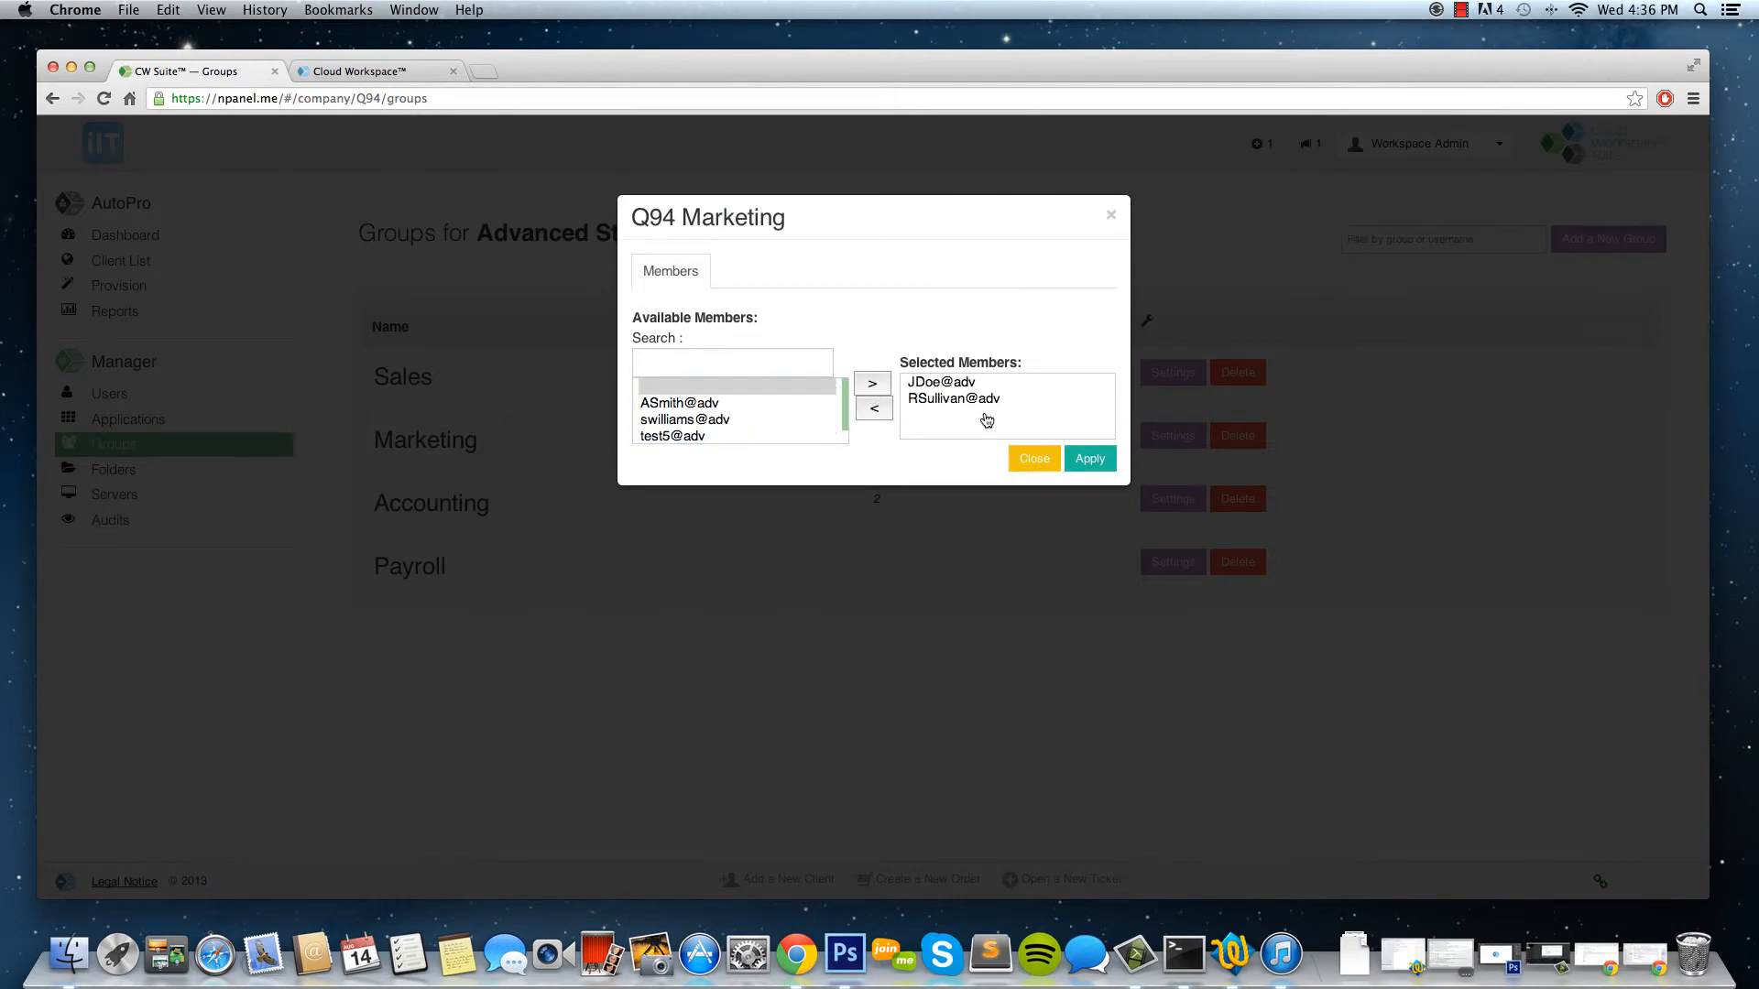
click(1089, 458)
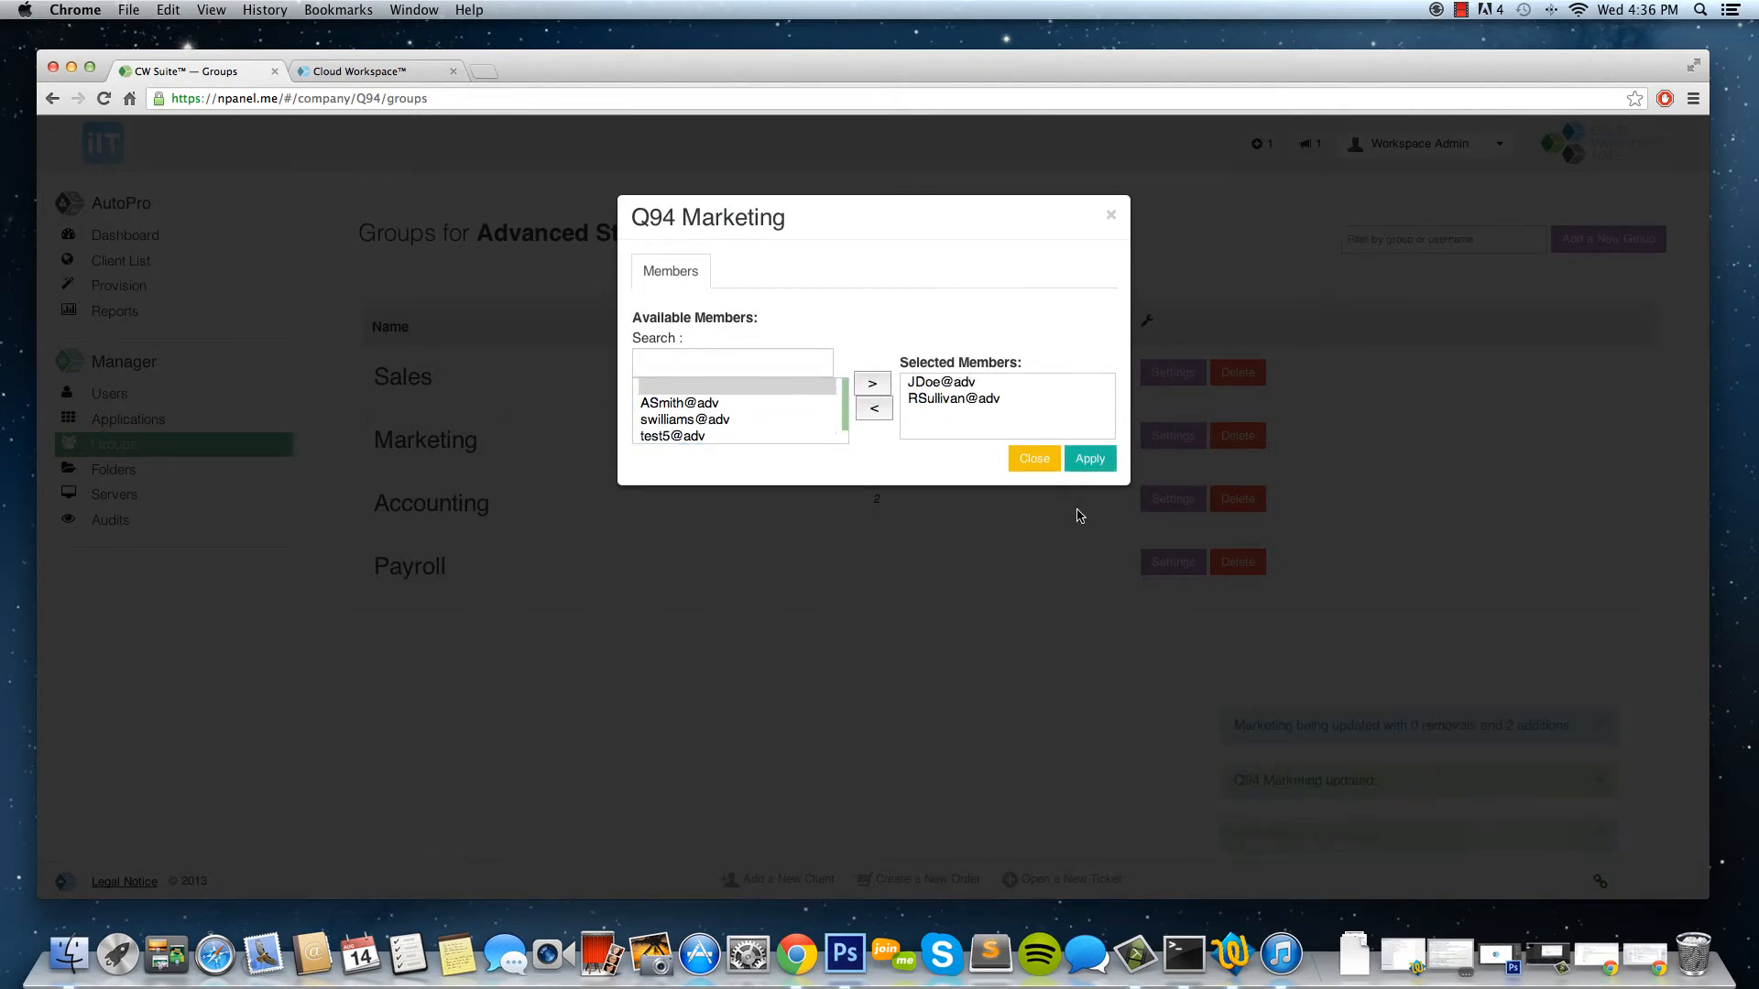
click(1044, 463)
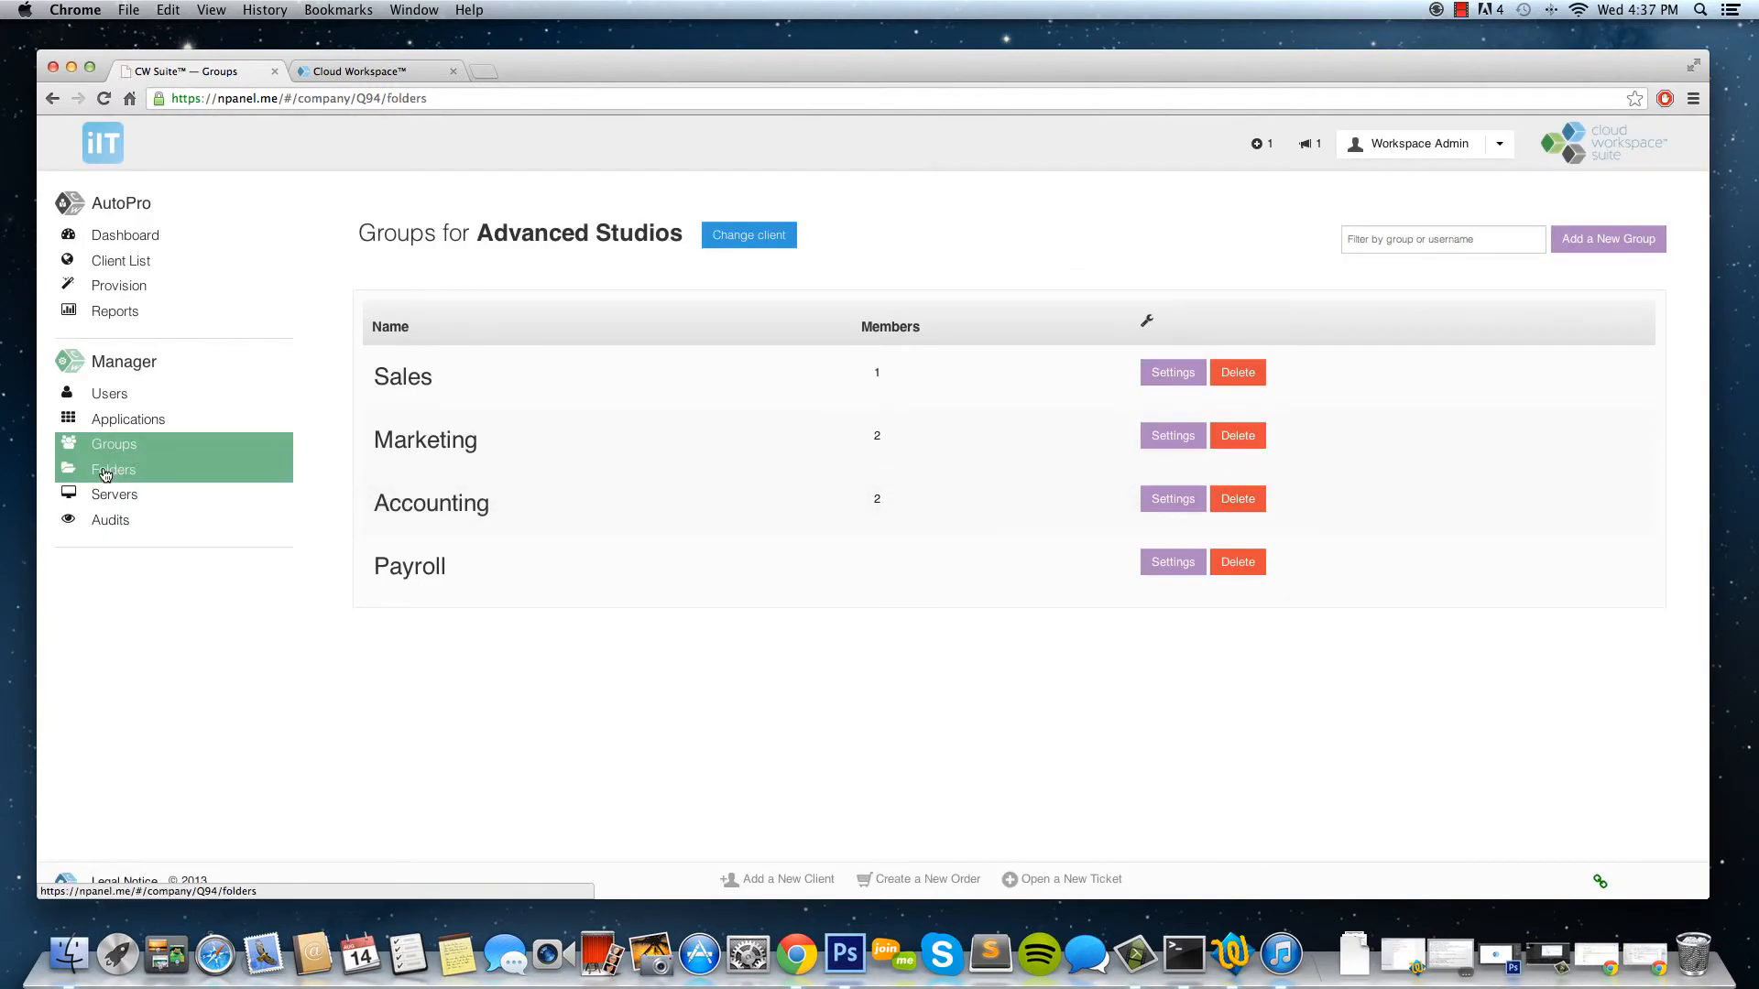
In the permissions of the H:\Marketing folder, replace Everyone with the Marketing group and give it full control.
click(105, 474)
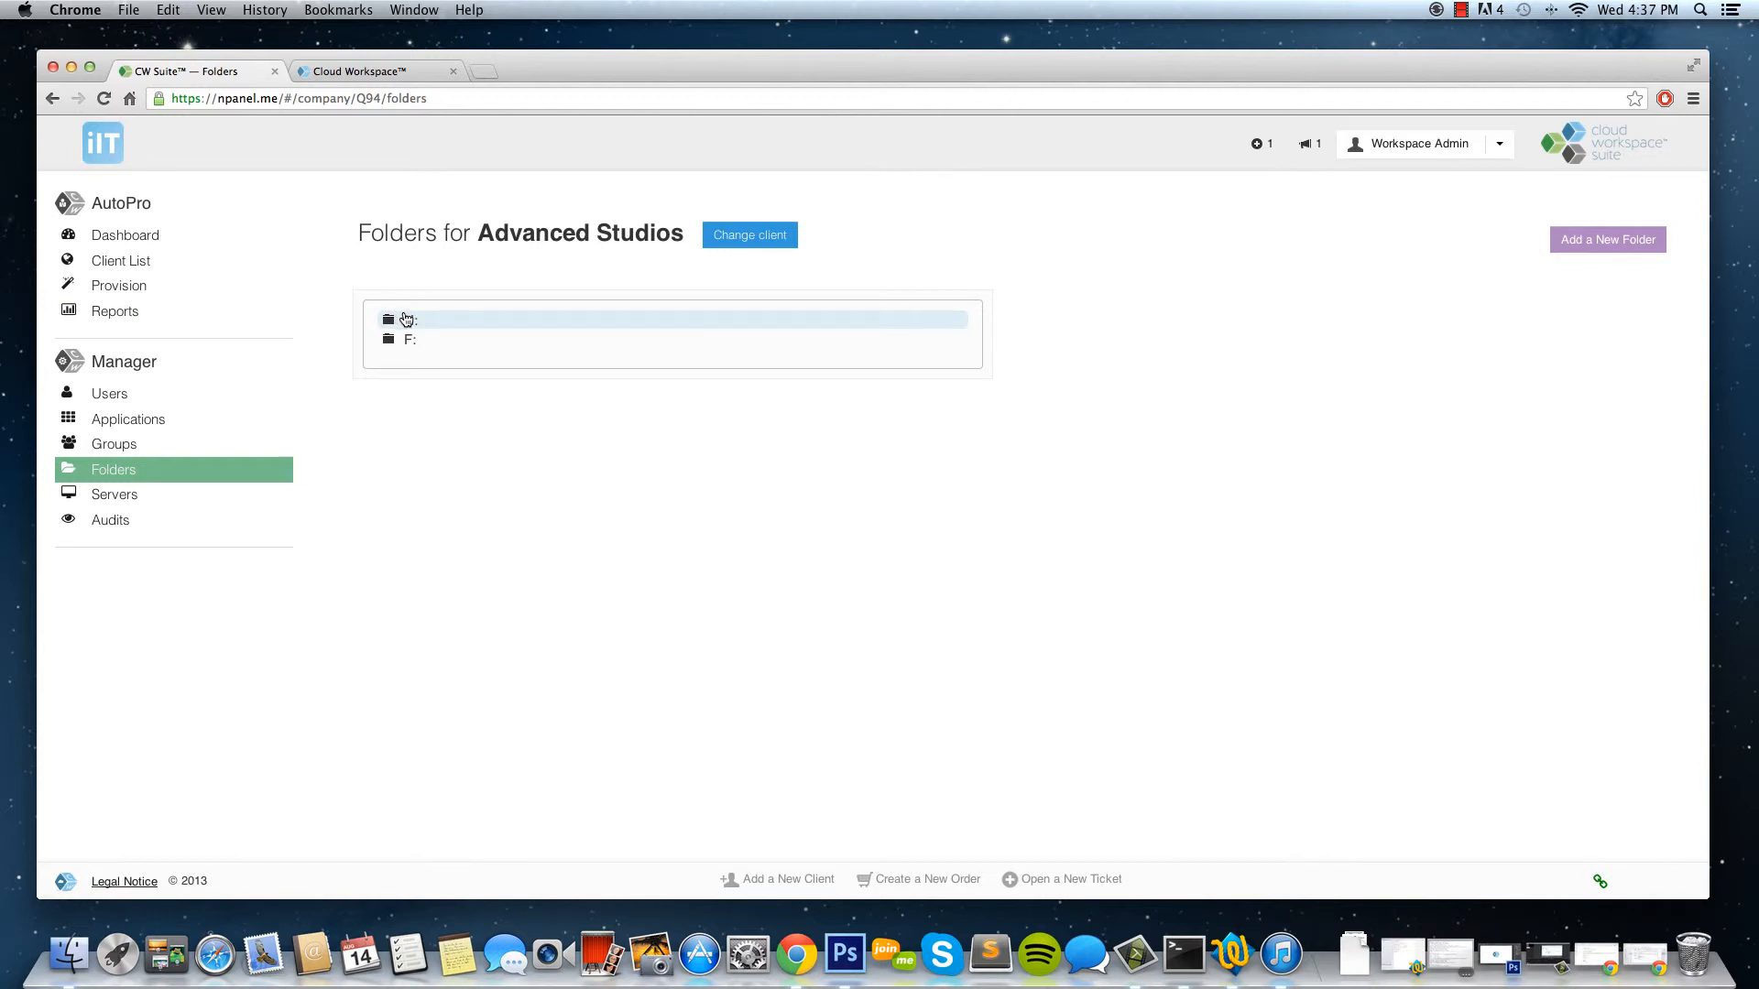
click(412, 320)
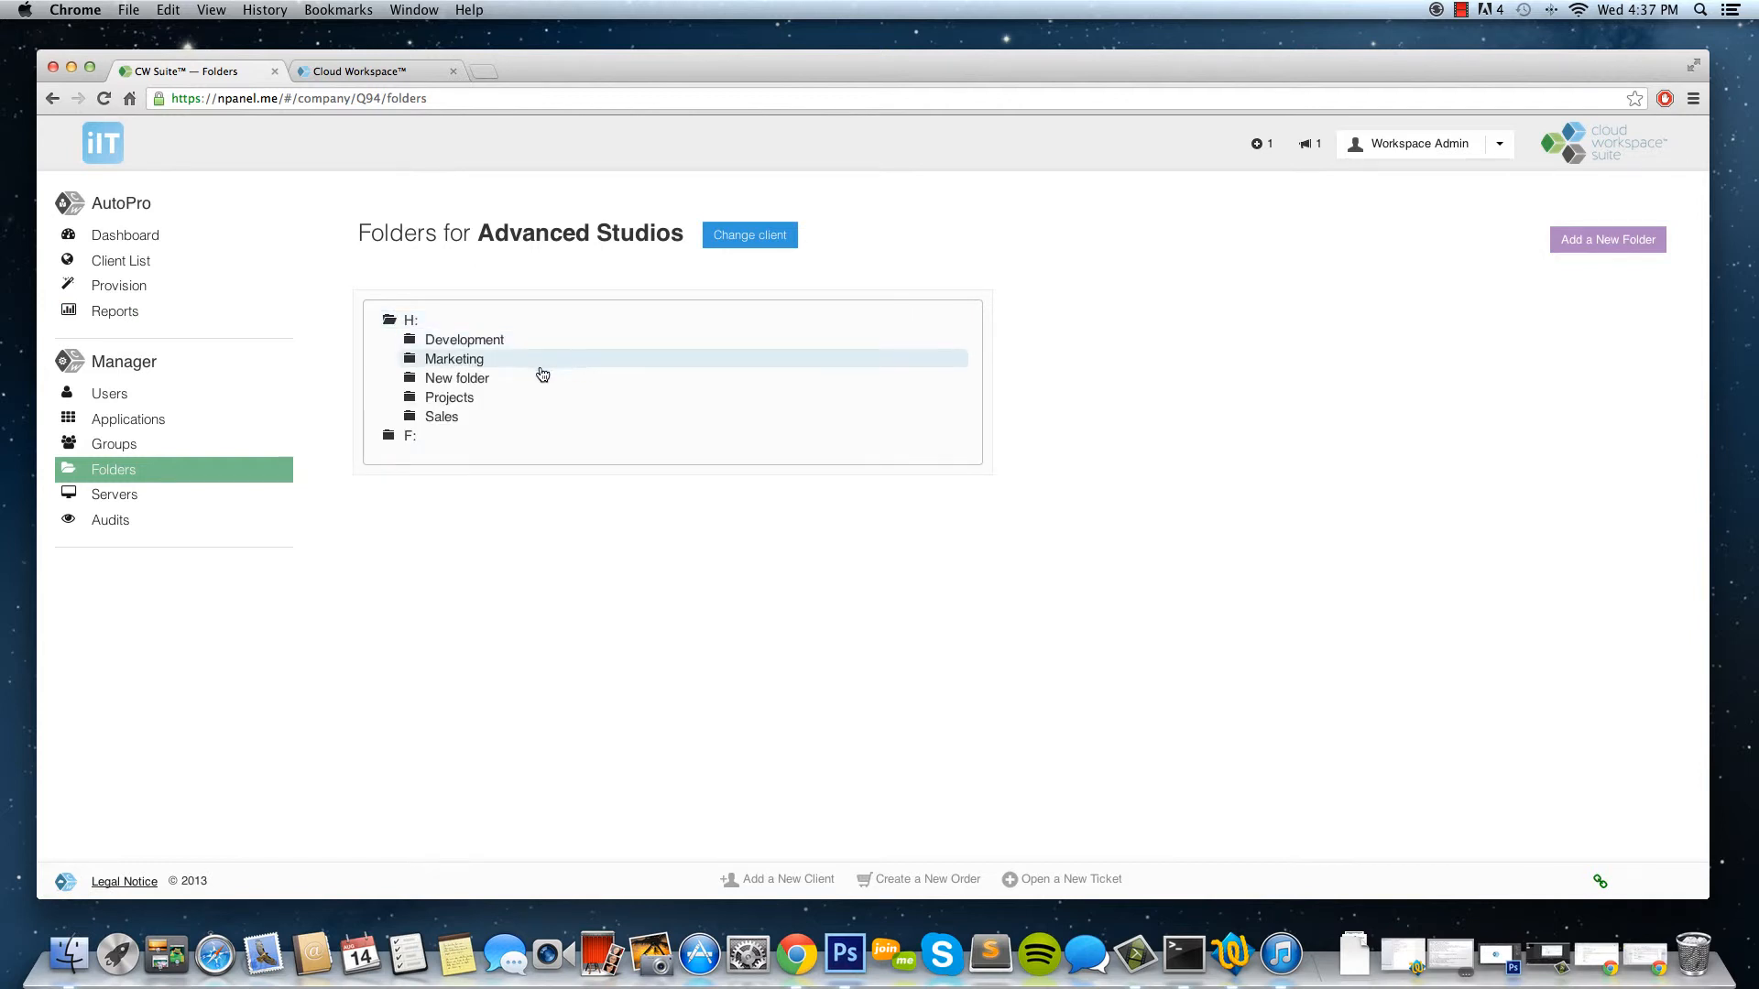
click(480, 366)
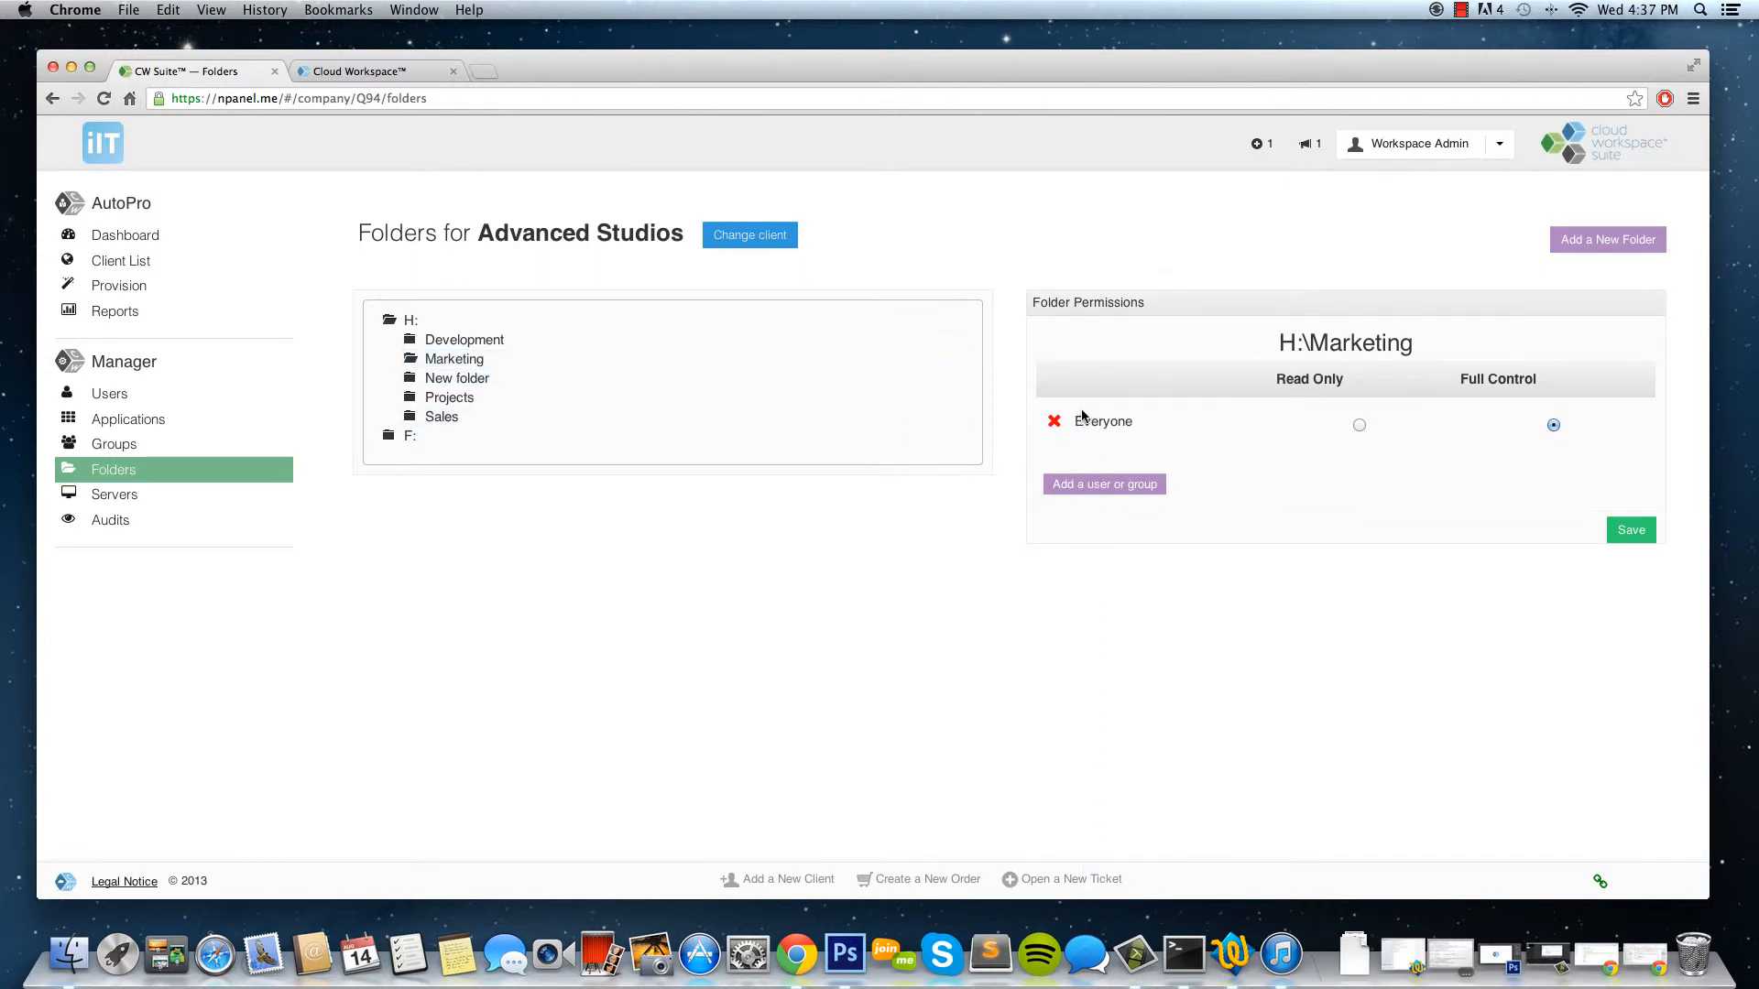
click(1054, 423)
click(1553, 426)
Add the first listed user to the H:\Marketing folder permissions with read-only access.
click(1104, 484)
click(1104, 484)
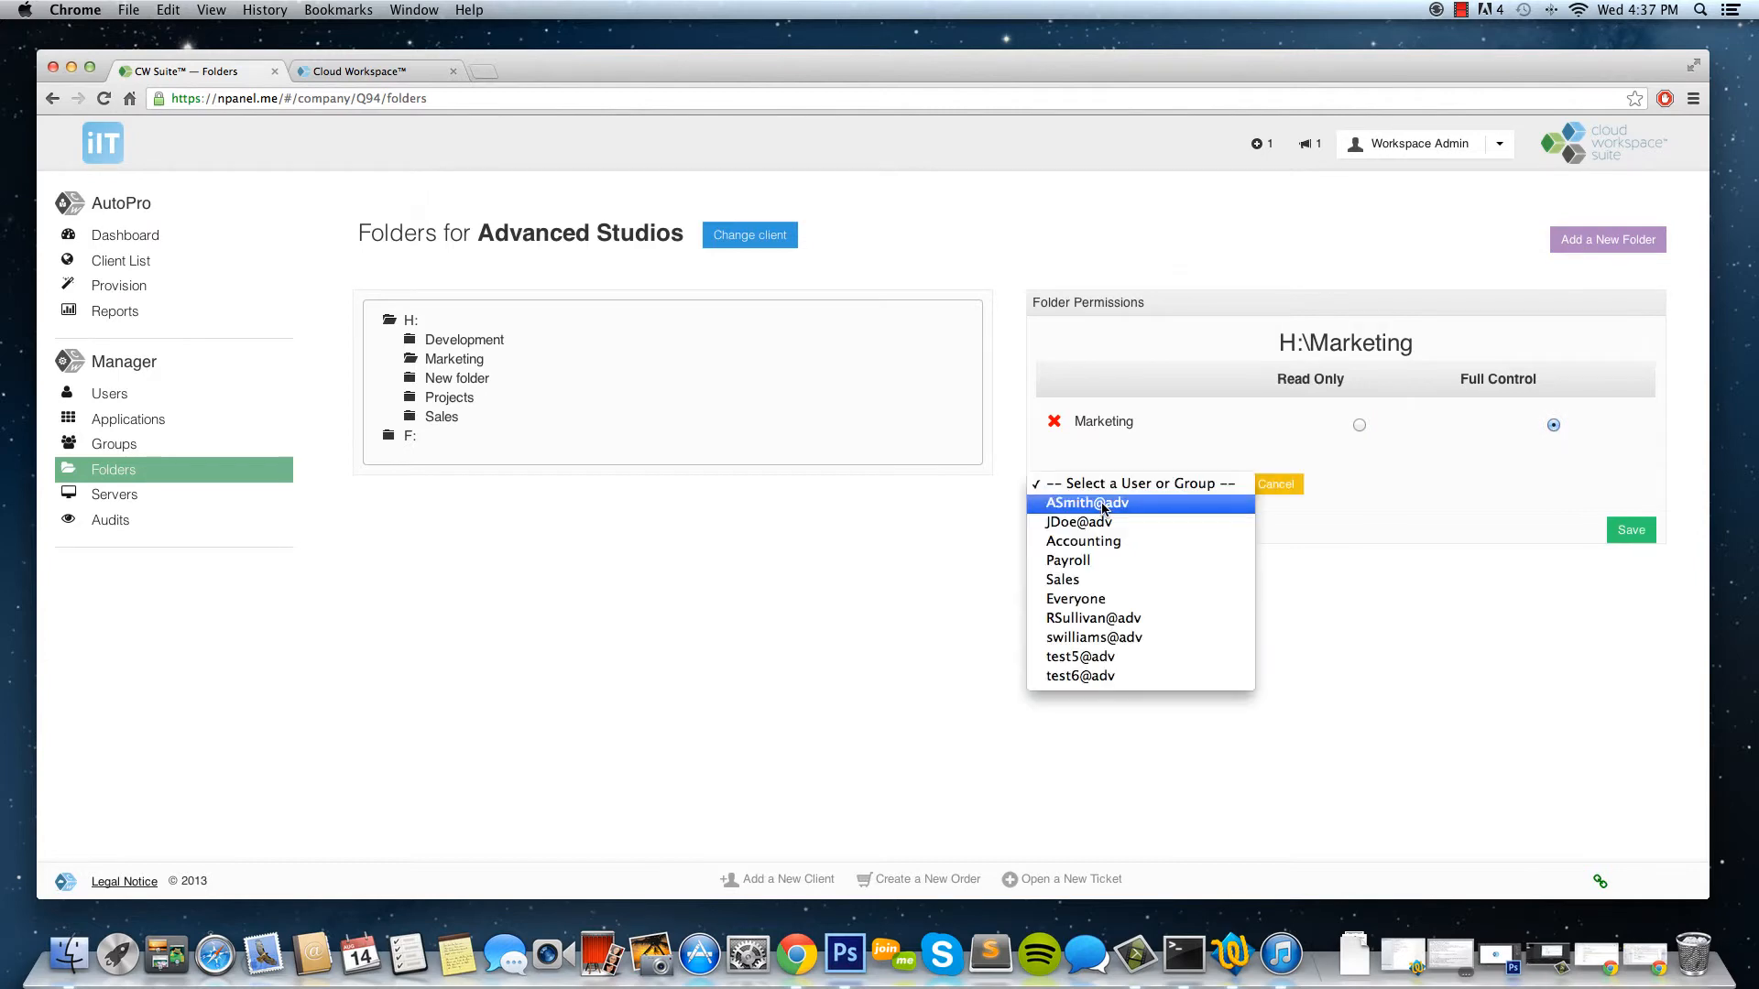
click(1104, 504)
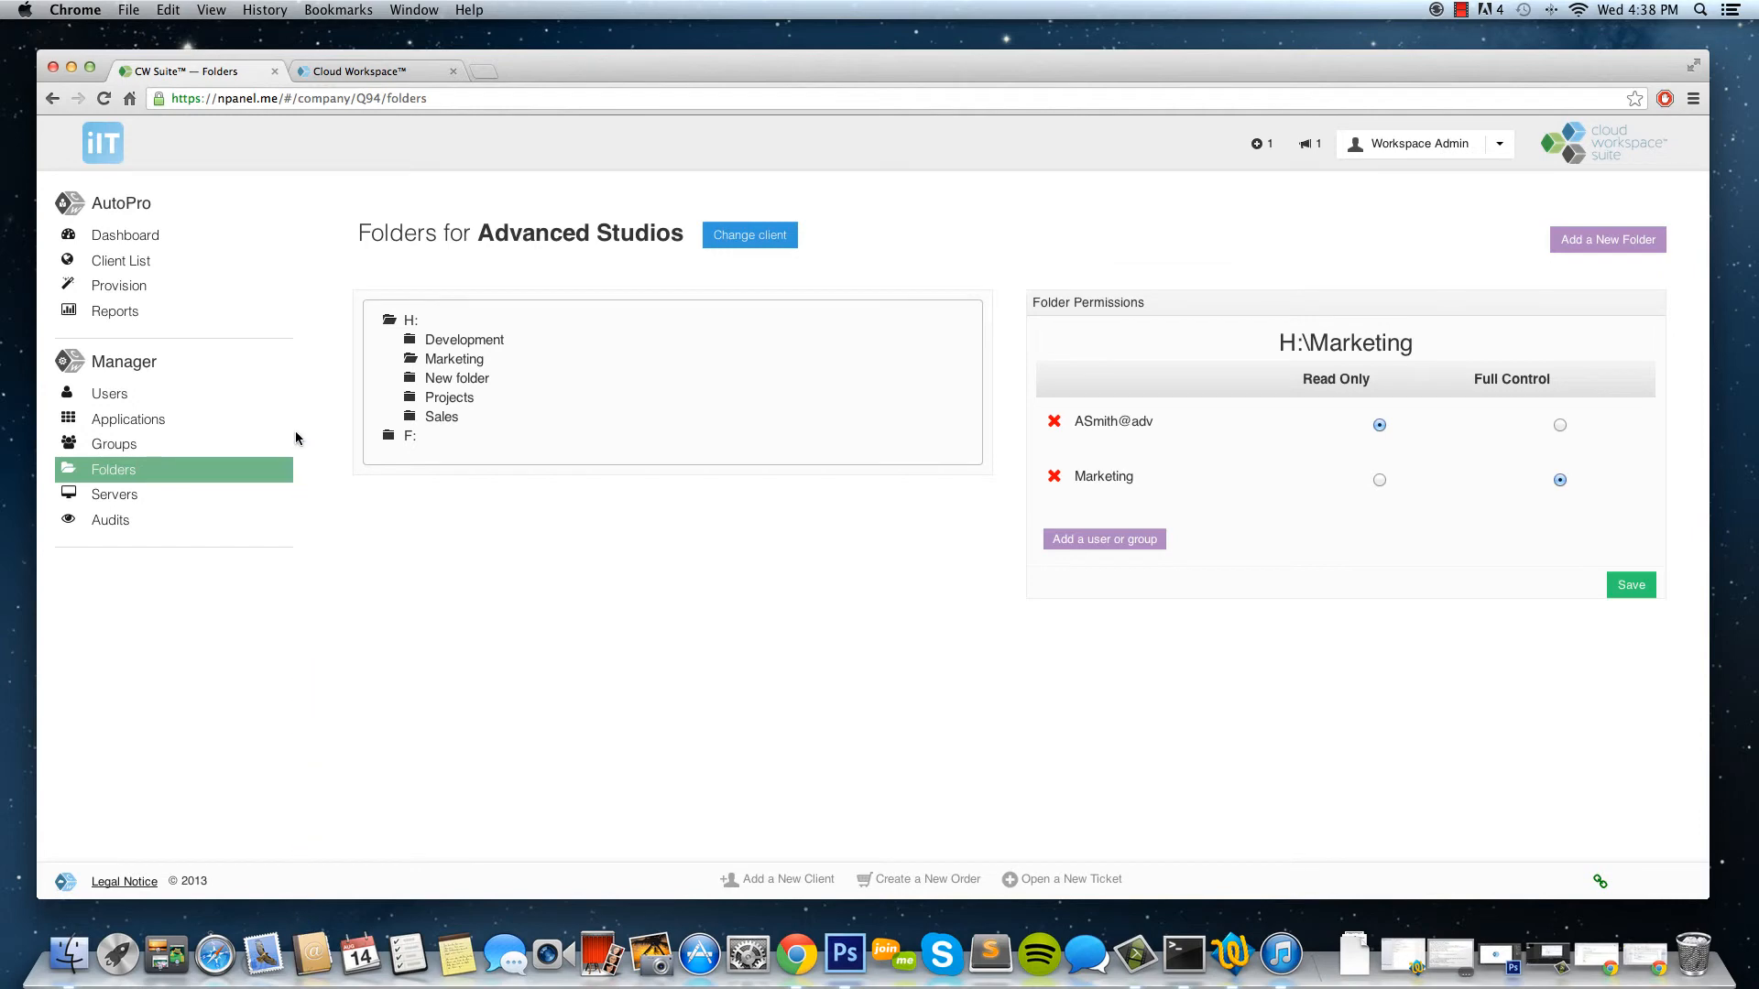
Connect to the Advanced Studios server EL1Q94TSDATA01 from the client's server management page.
click(135, 507)
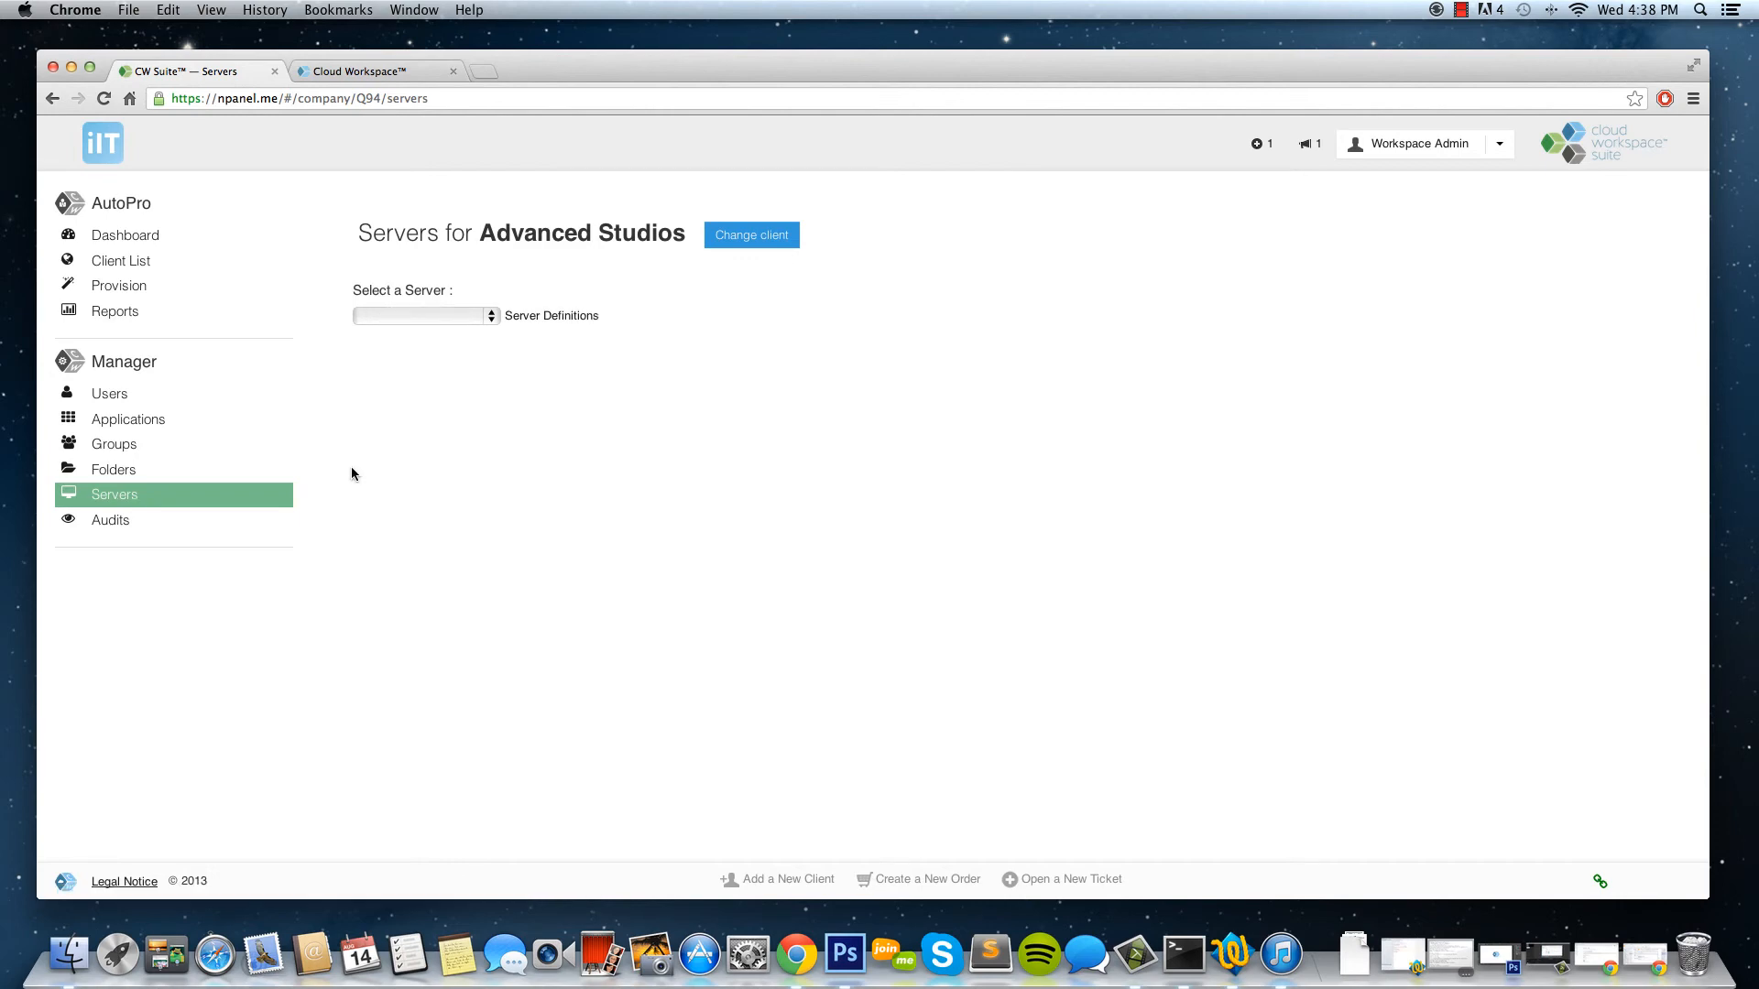
click(426, 316)
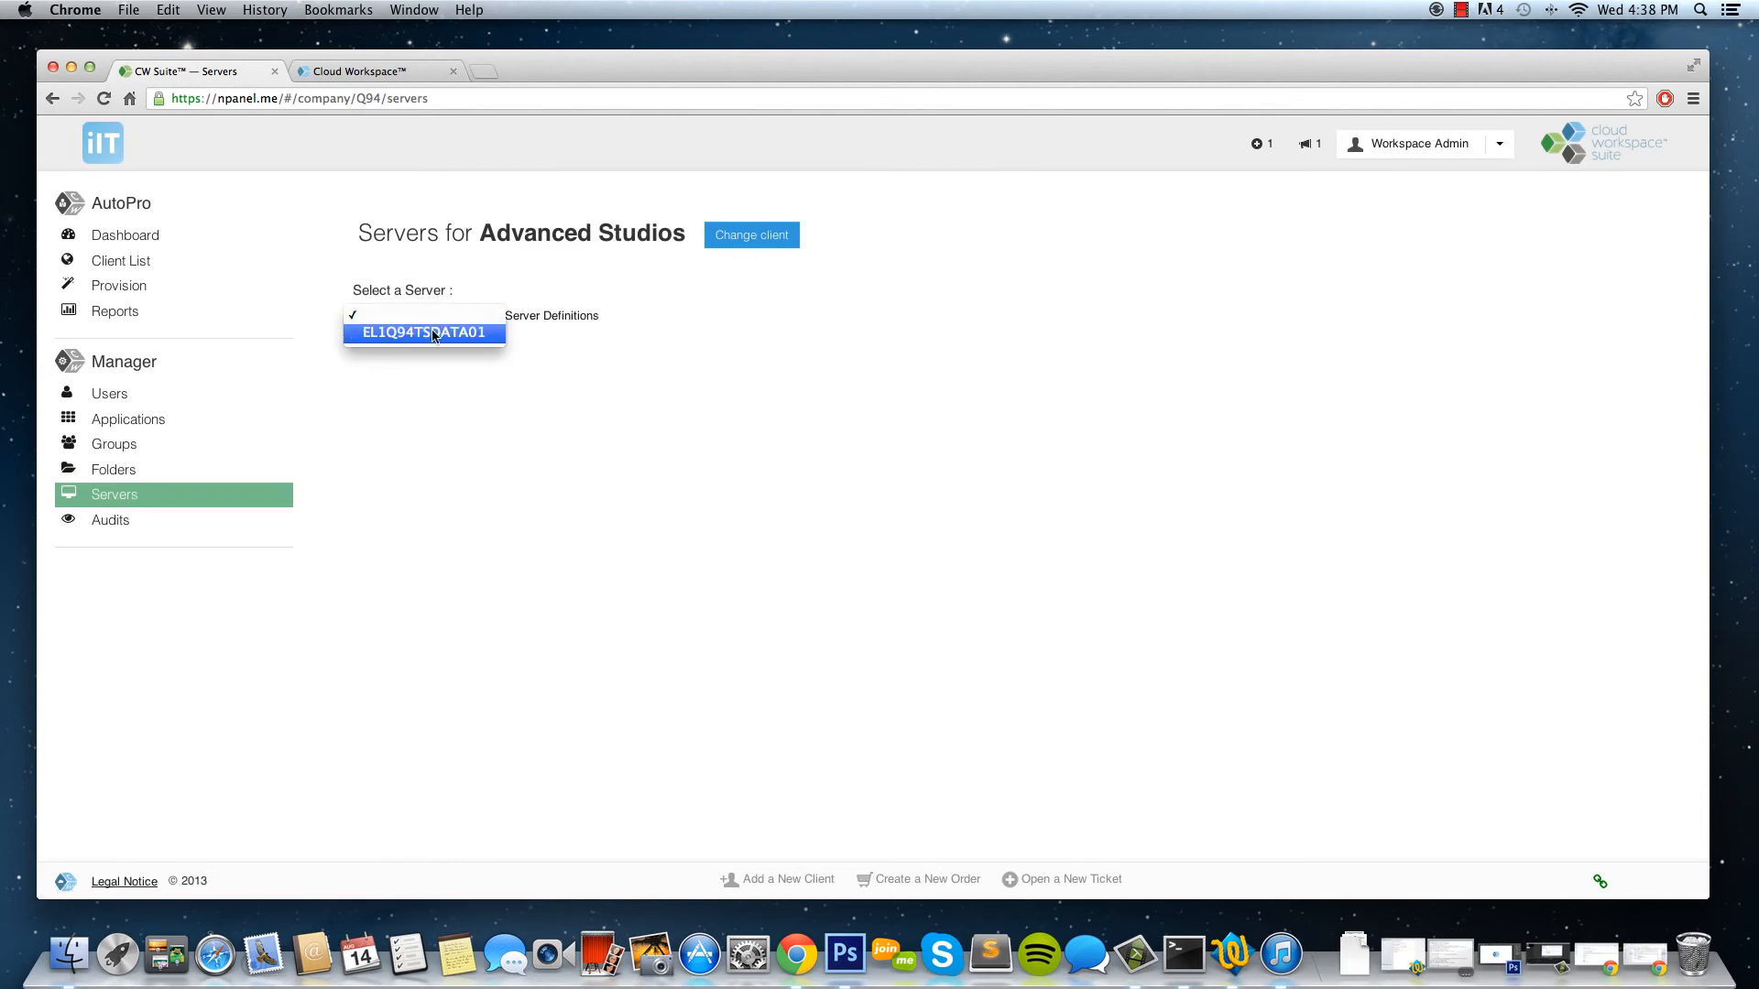
click(561, 396)
click(785, 491)
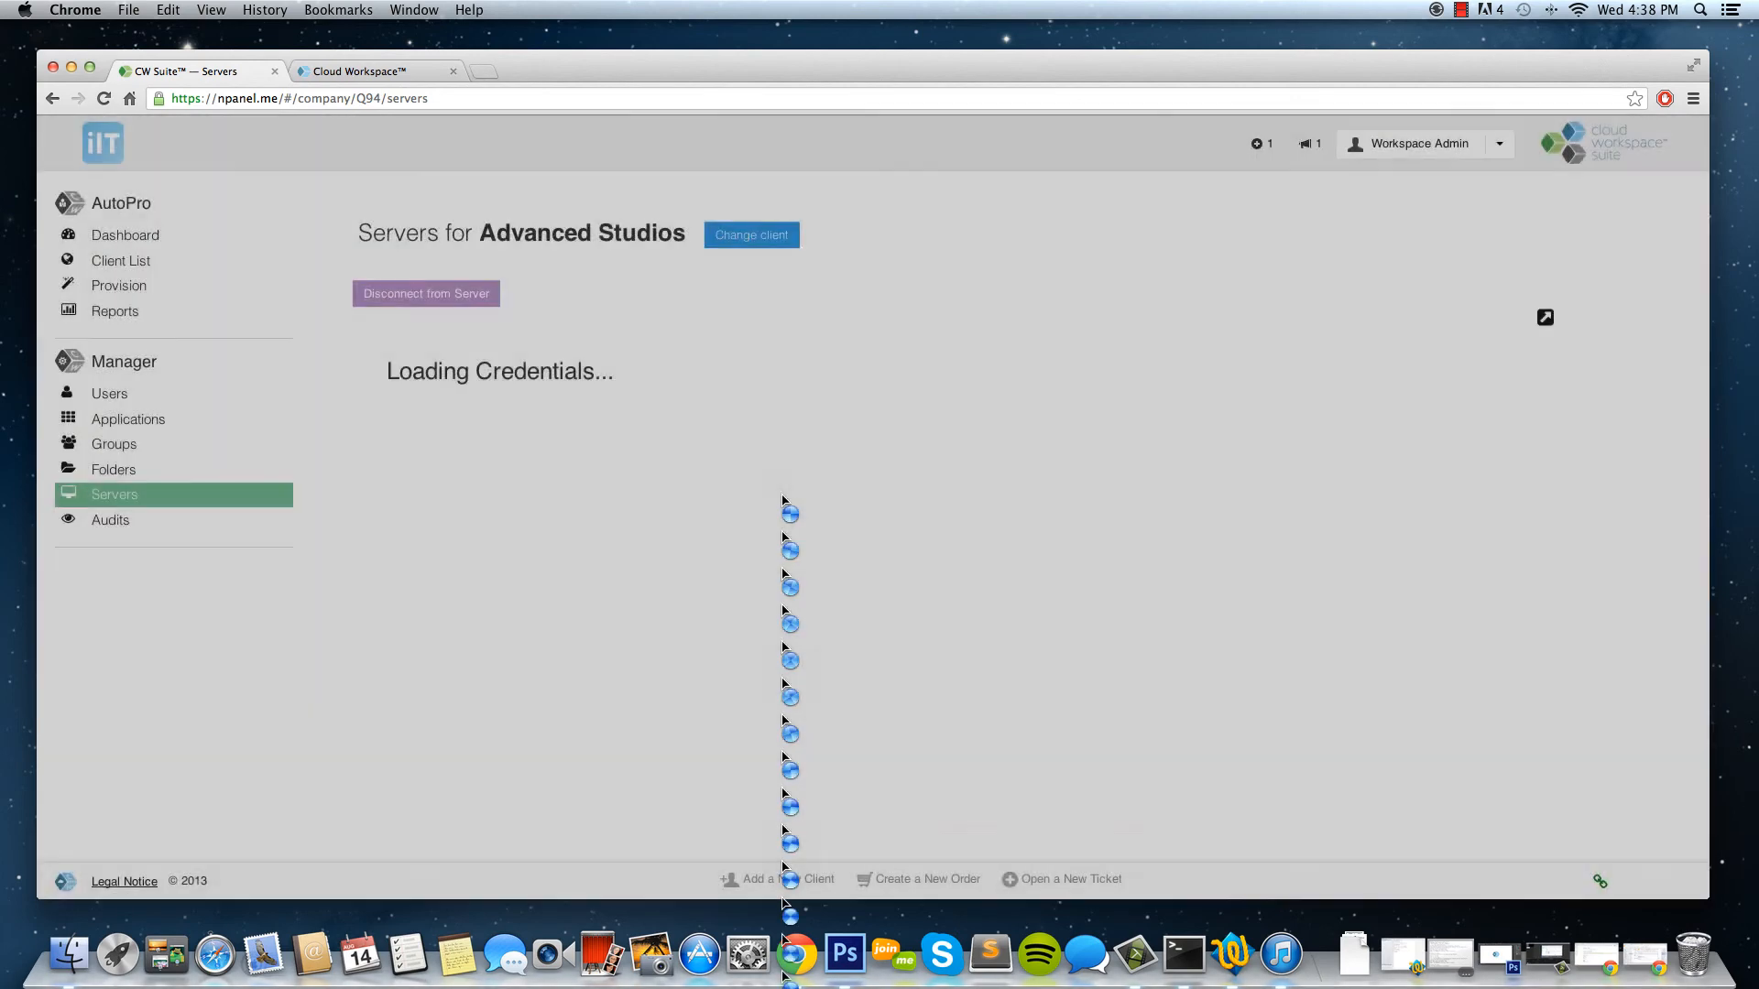
Browse Local Disk (C:) on the connected server and open its Control Panel.
click(478, 808)
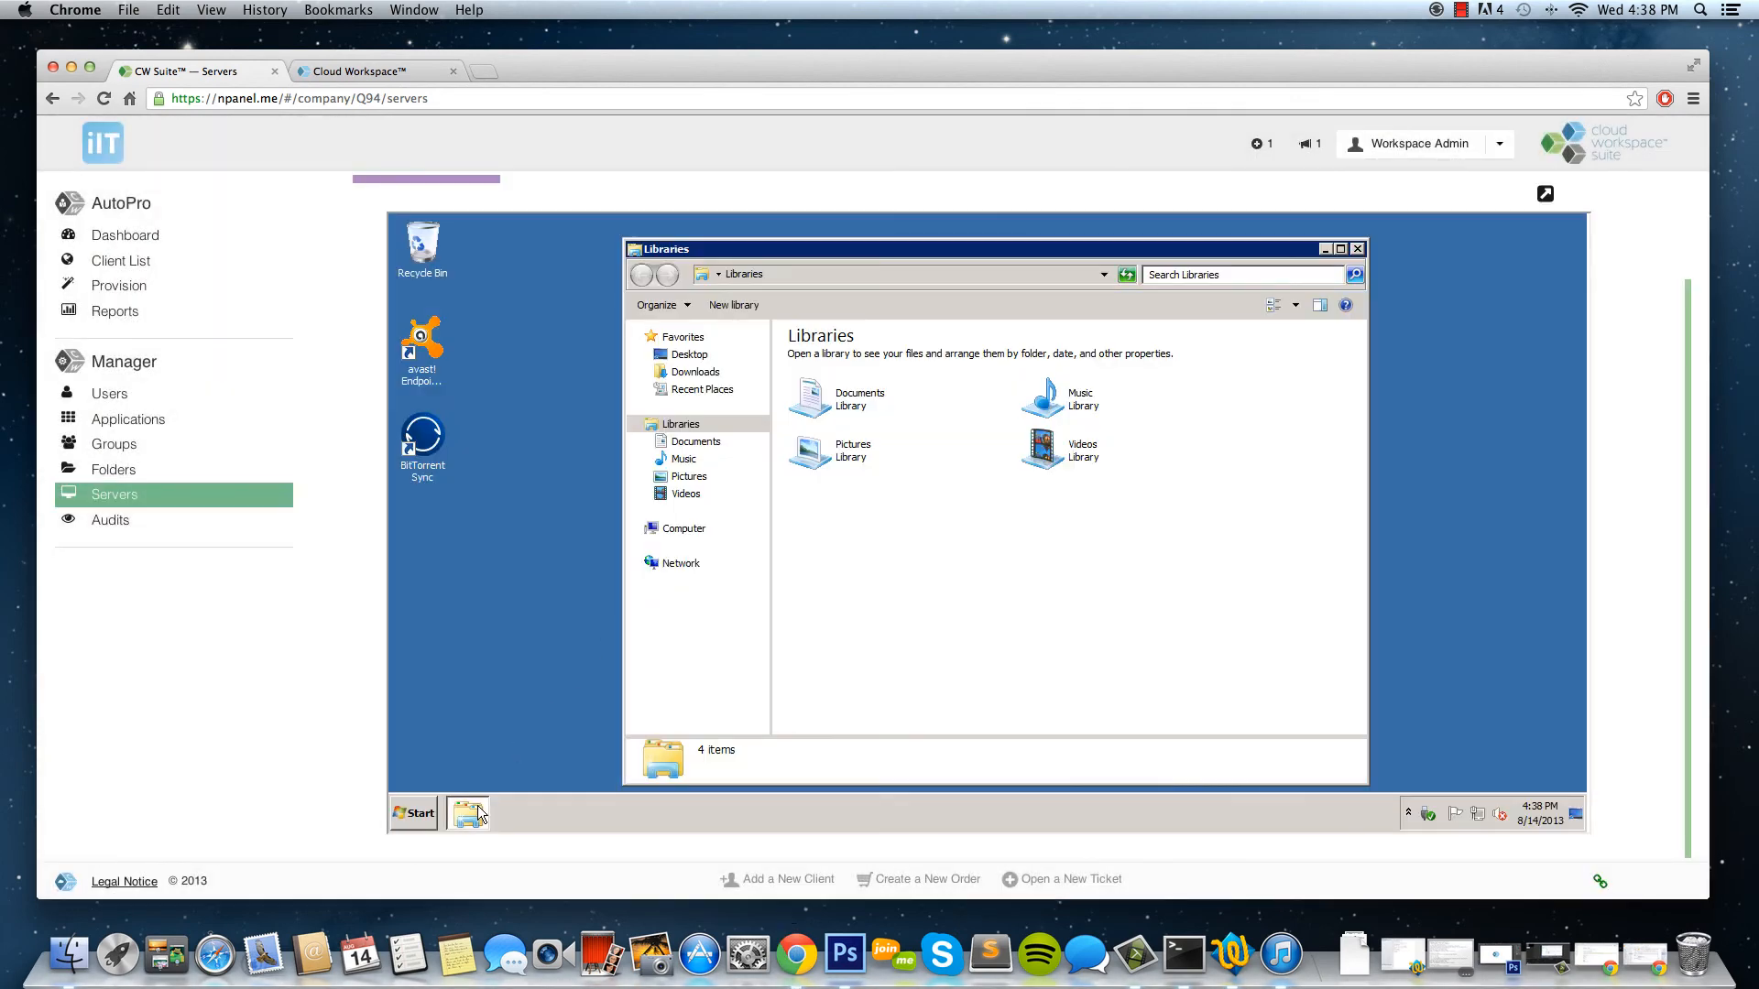
click(683, 529)
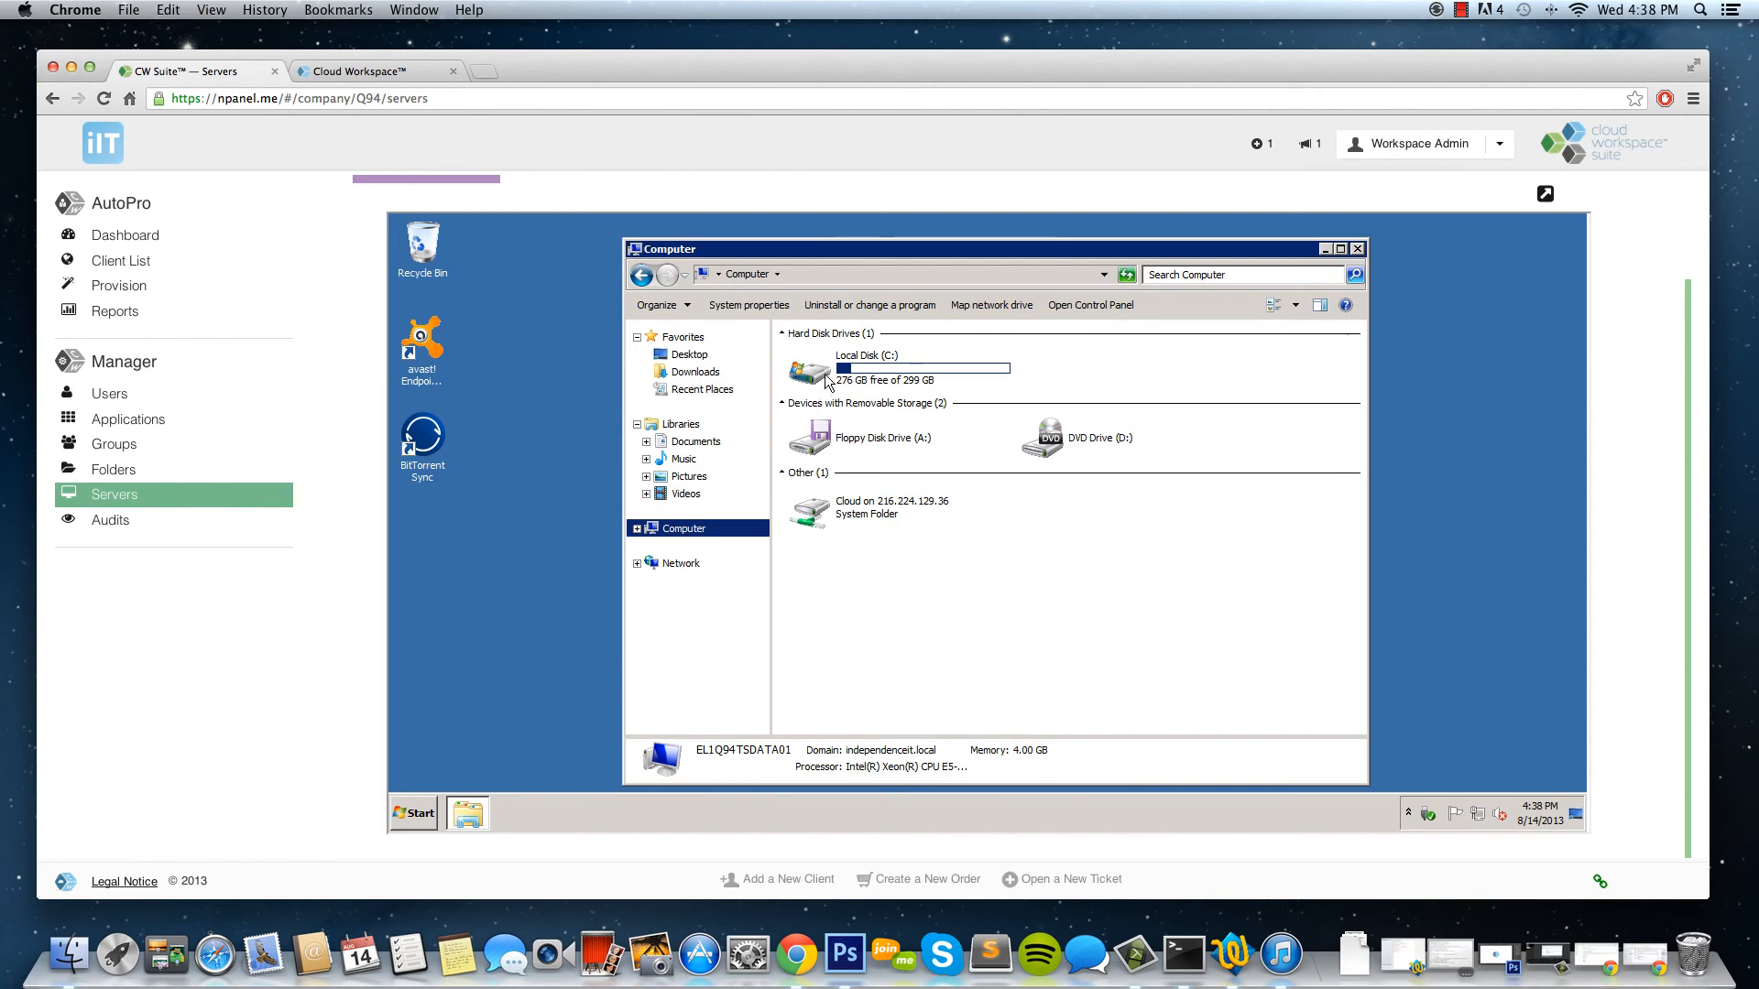
double_click(852, 366)
click(414, 812)
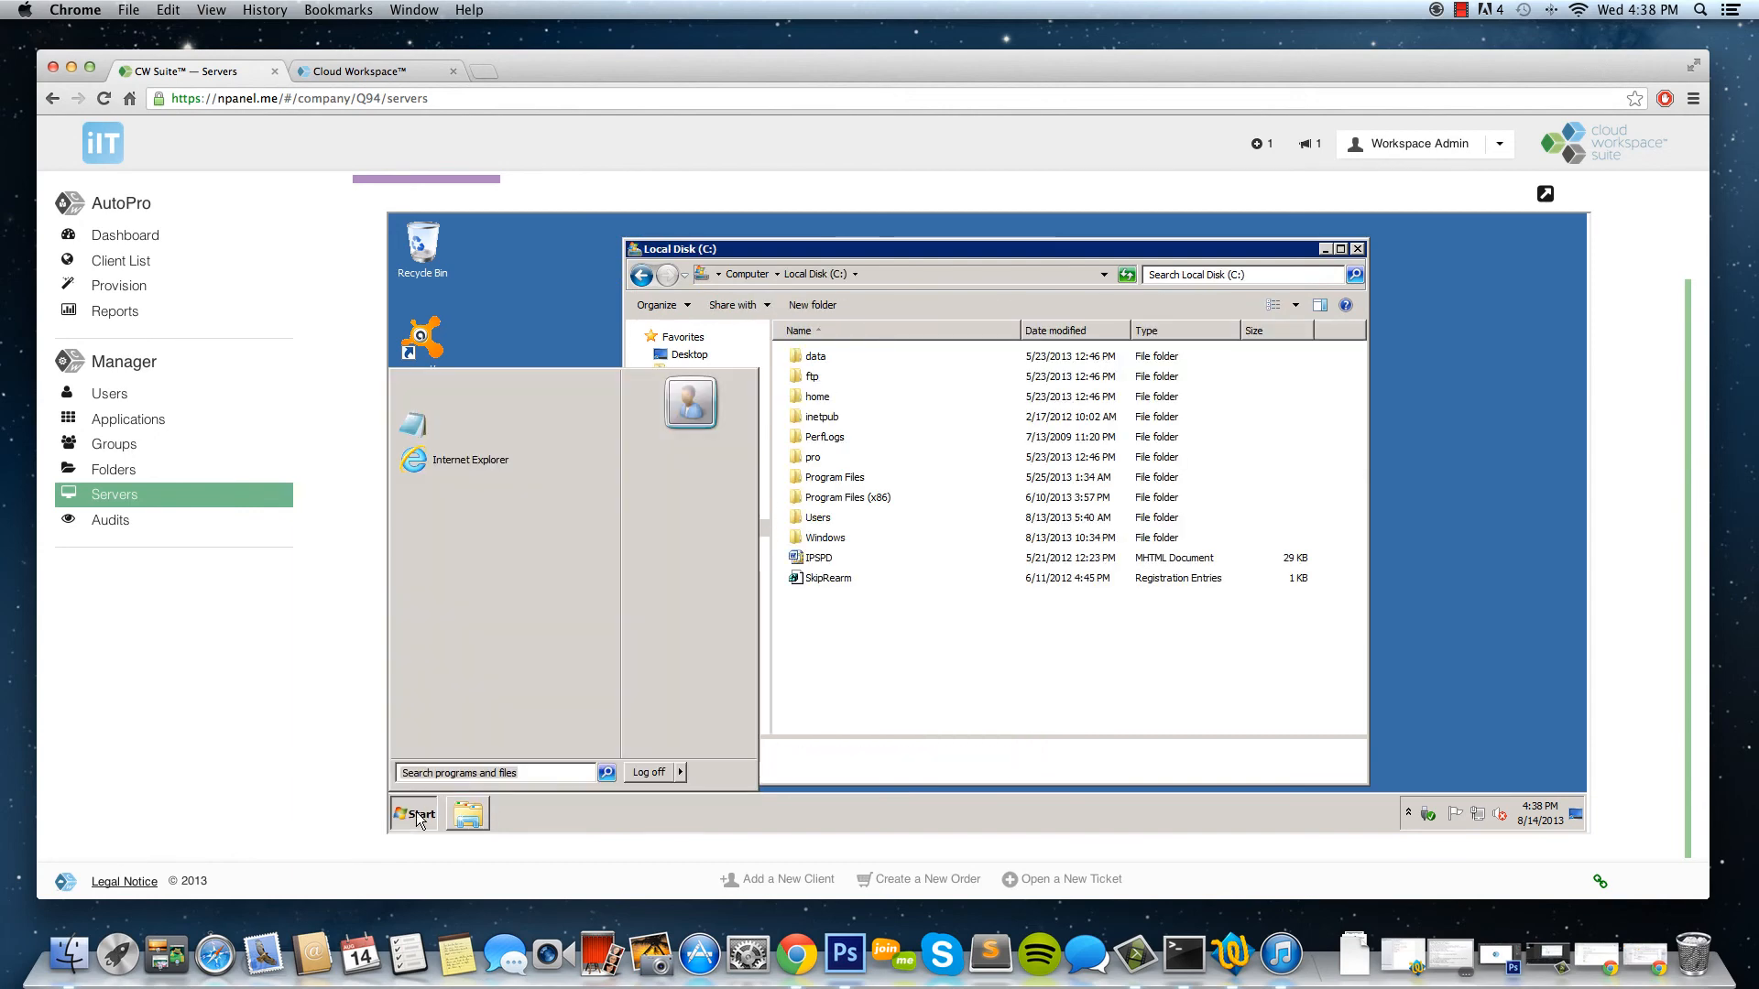
click(690, 586)
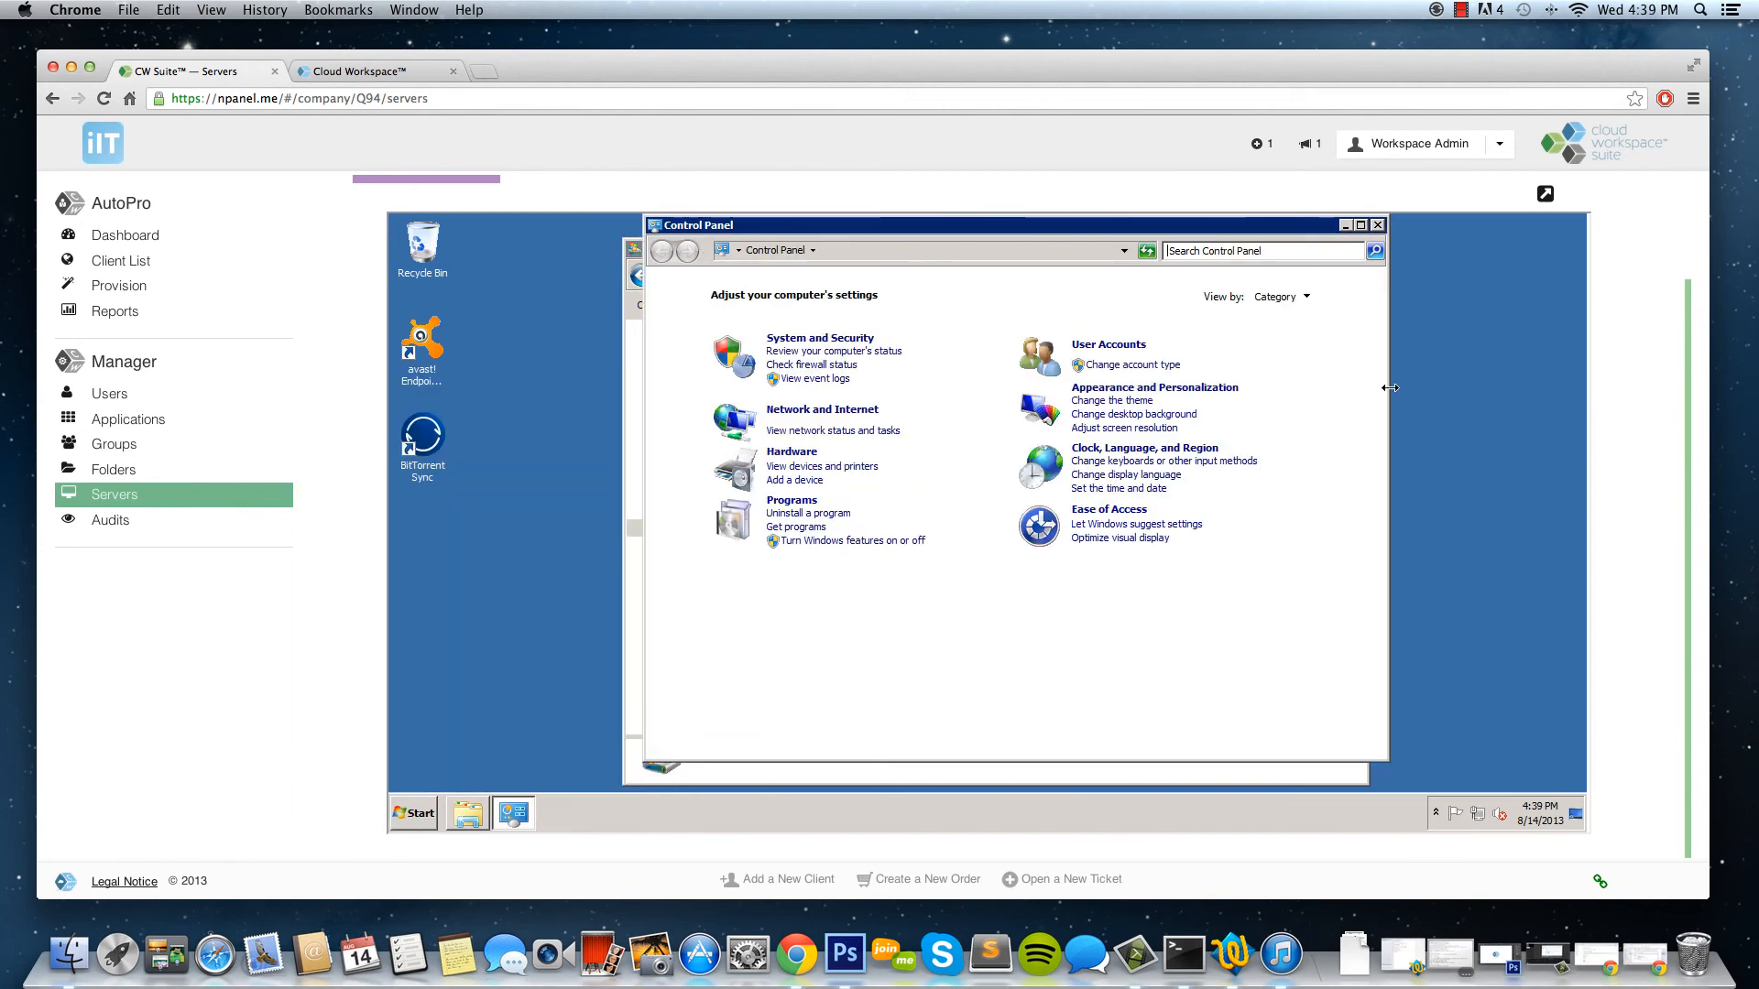